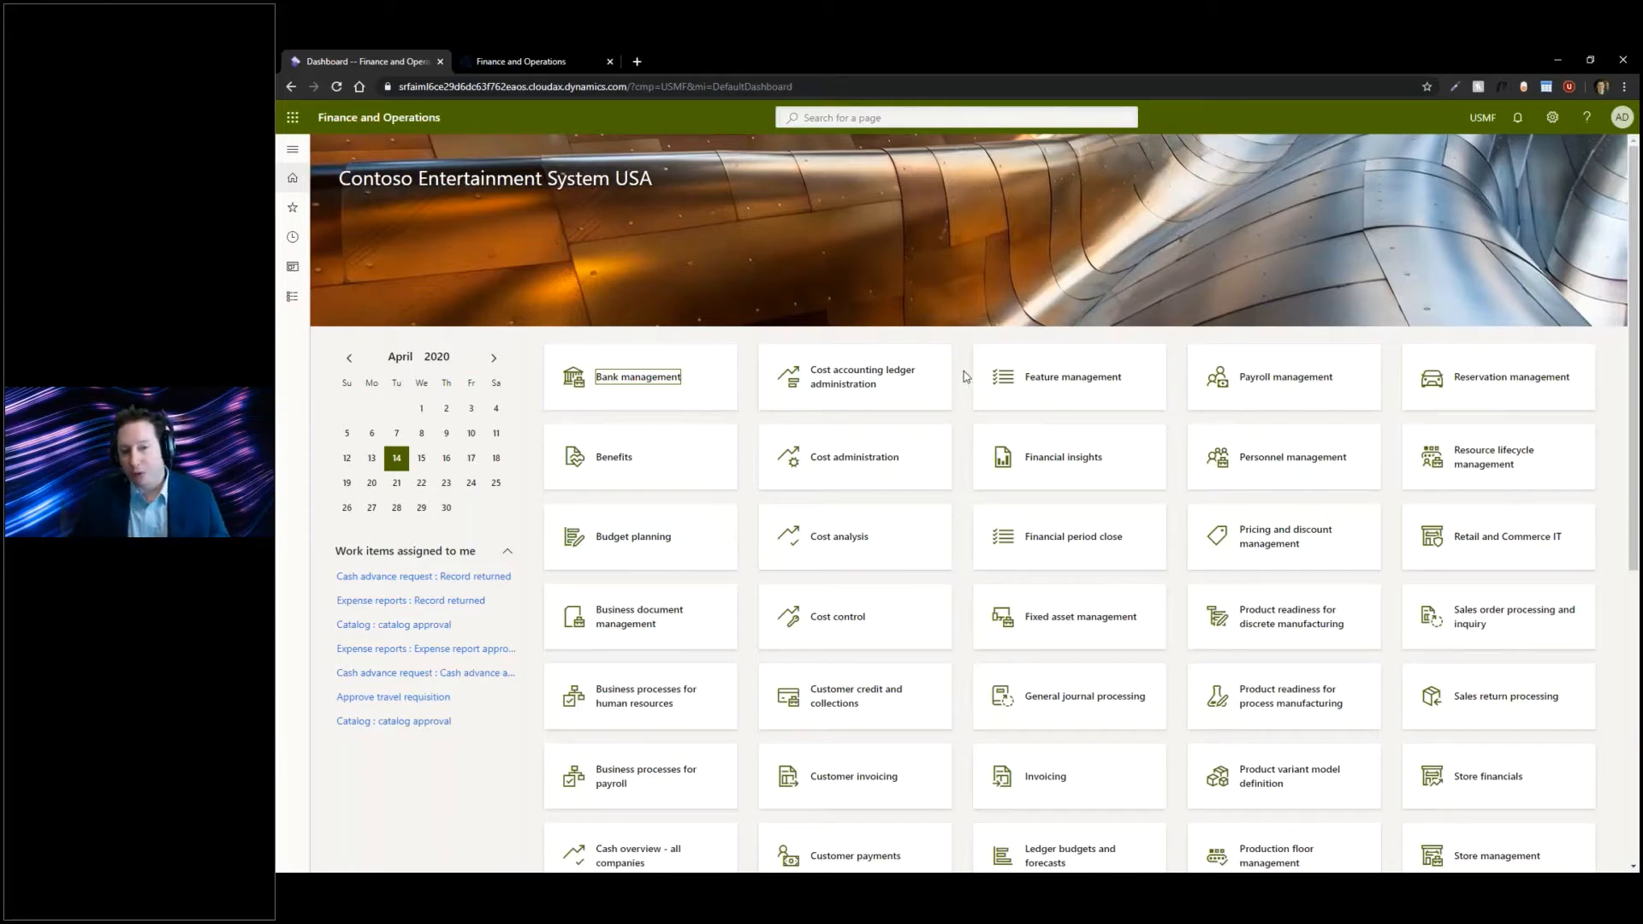
- Recover the timed-out dashboard session and return to the first dashboard
click(533, 61)
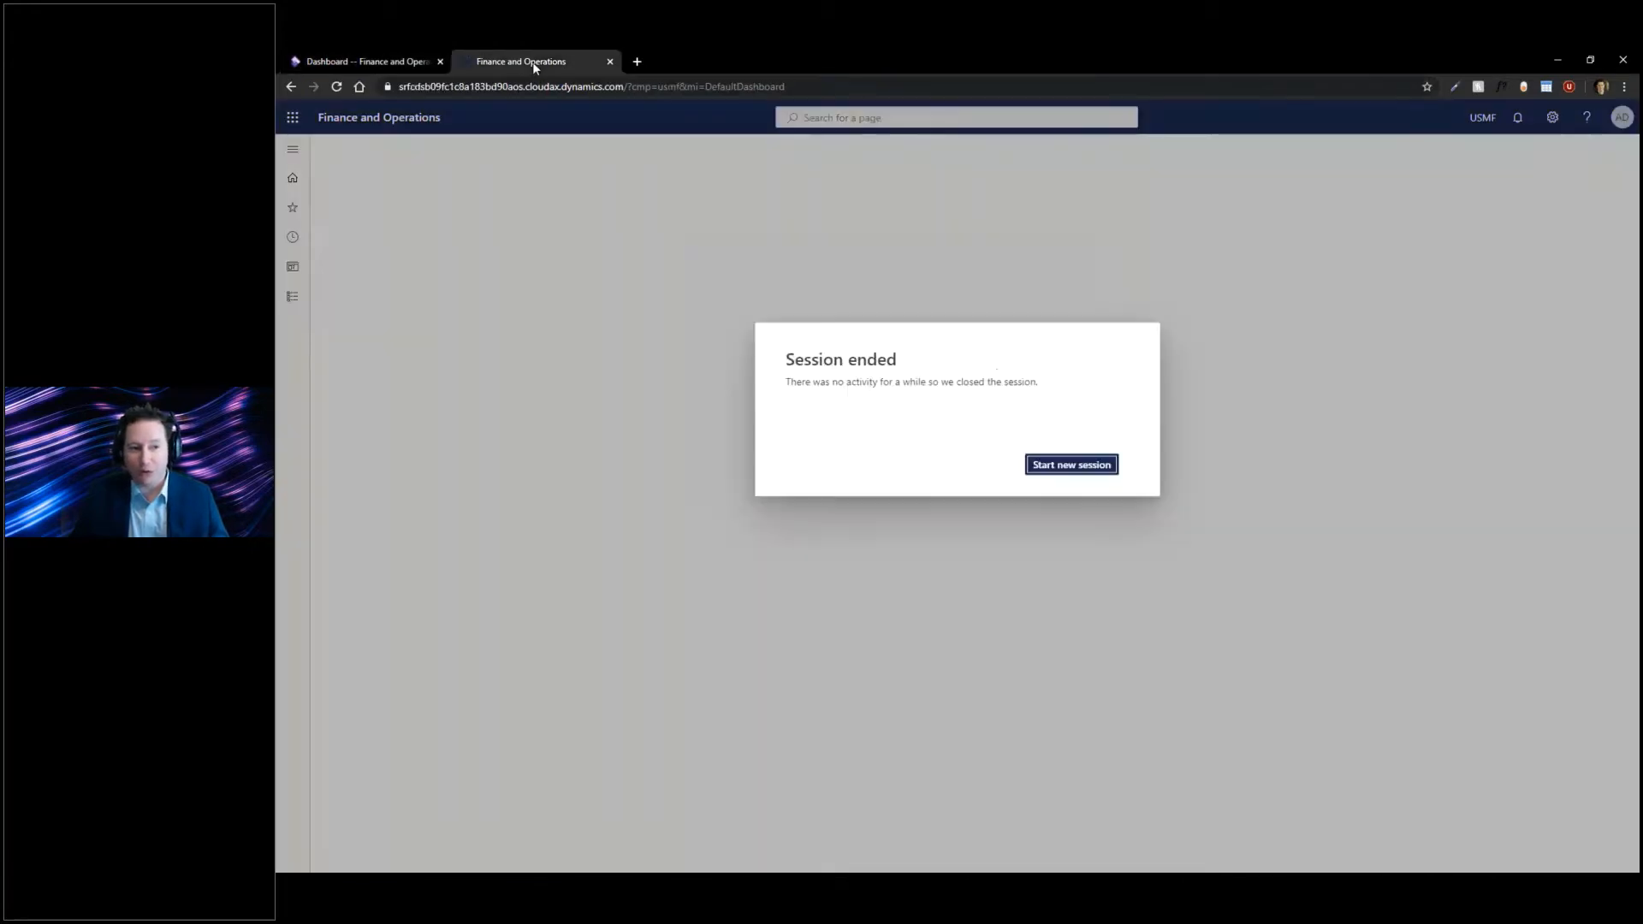
click(1070, 464)
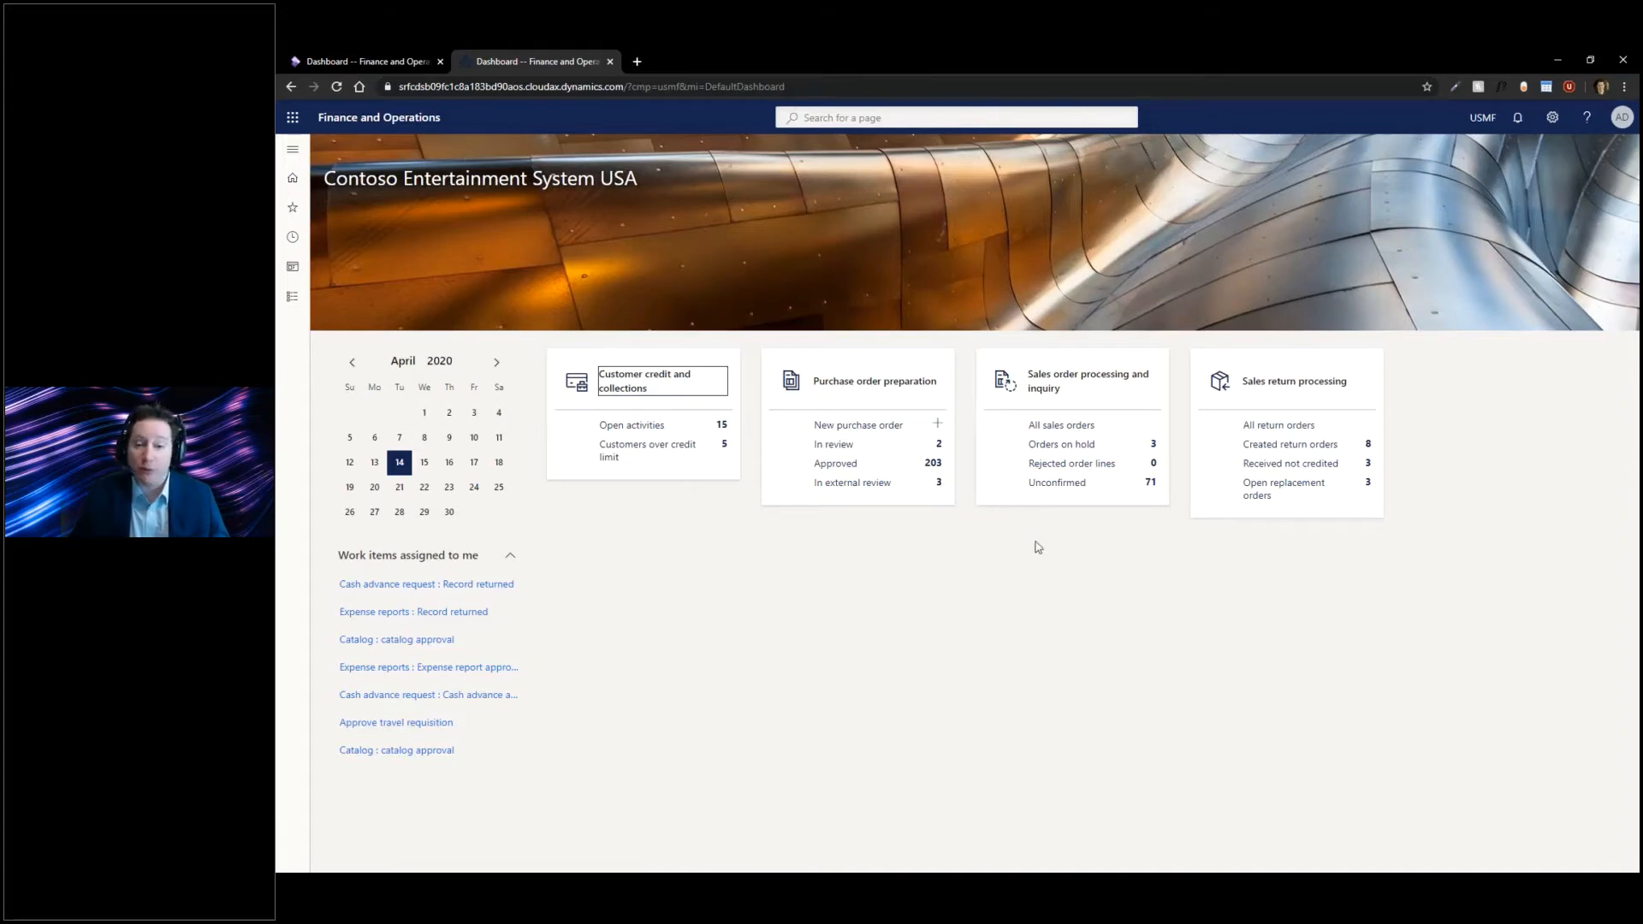
click(340, 60)
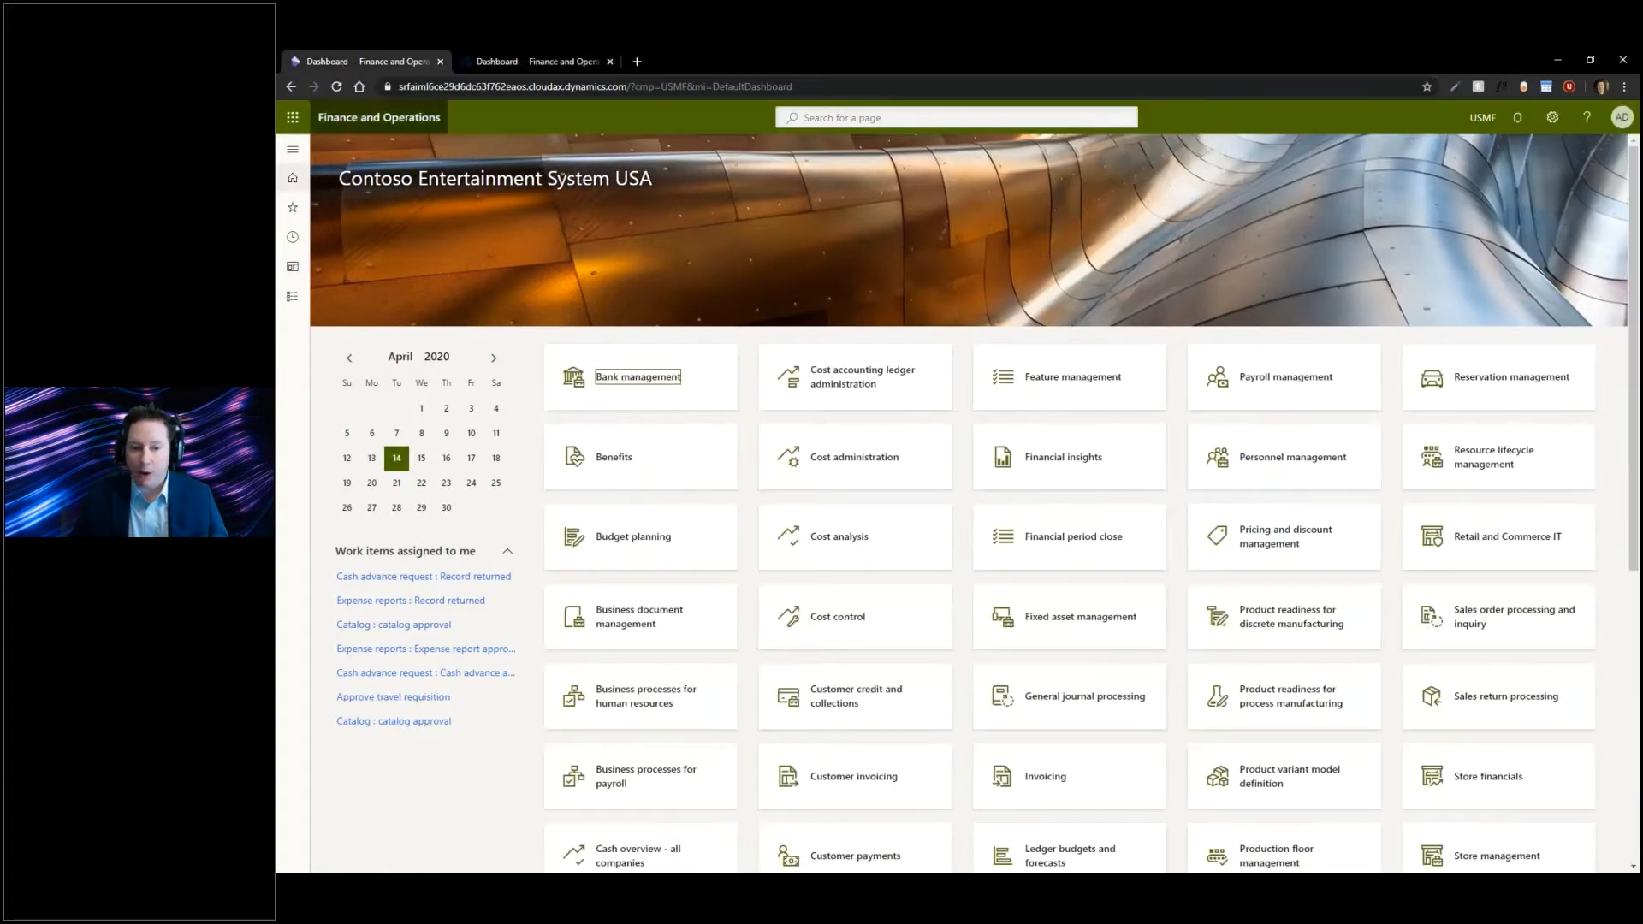
- Enter page personalization mode on the dashboard from a tile's Personalize group options
right_click(746, 383)
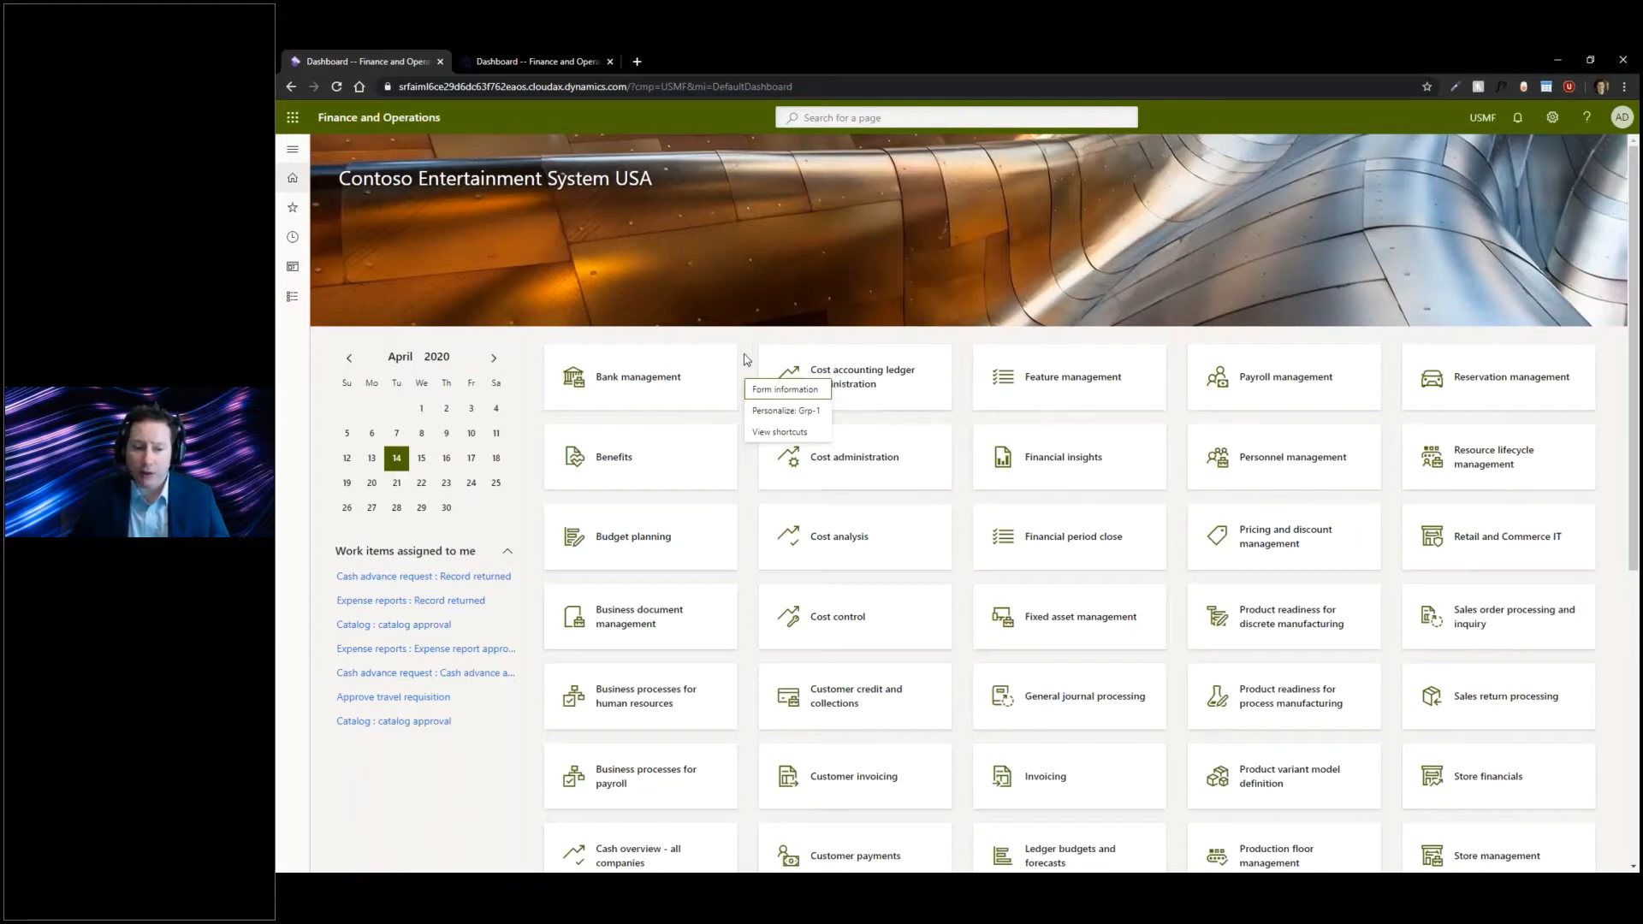
key(Escape)
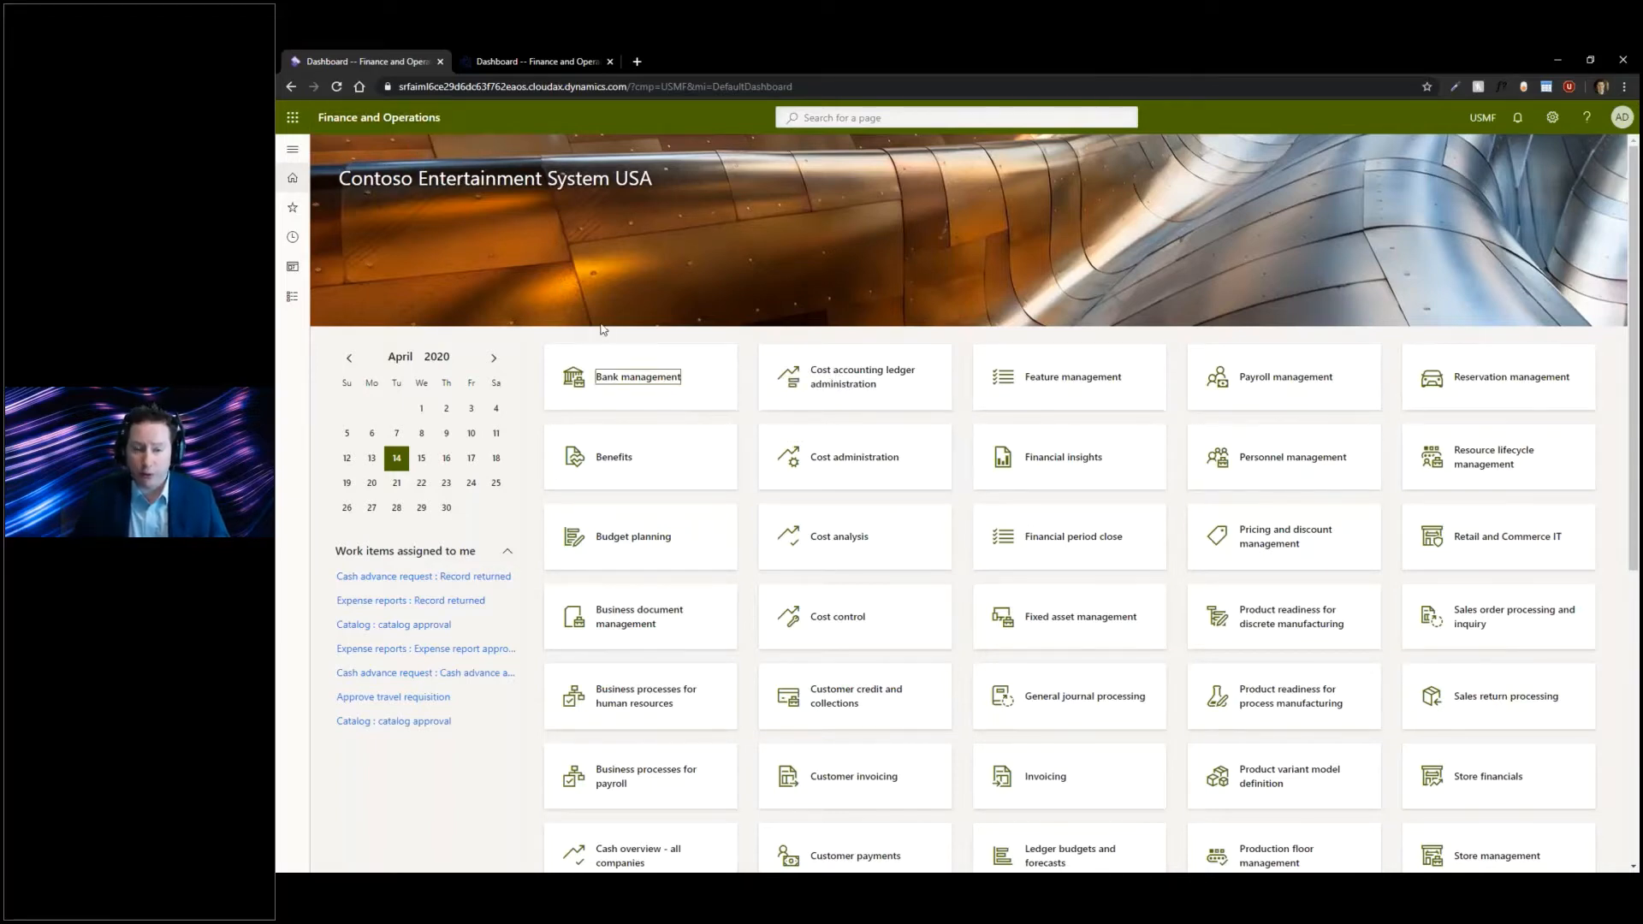
right_click(752, 372)
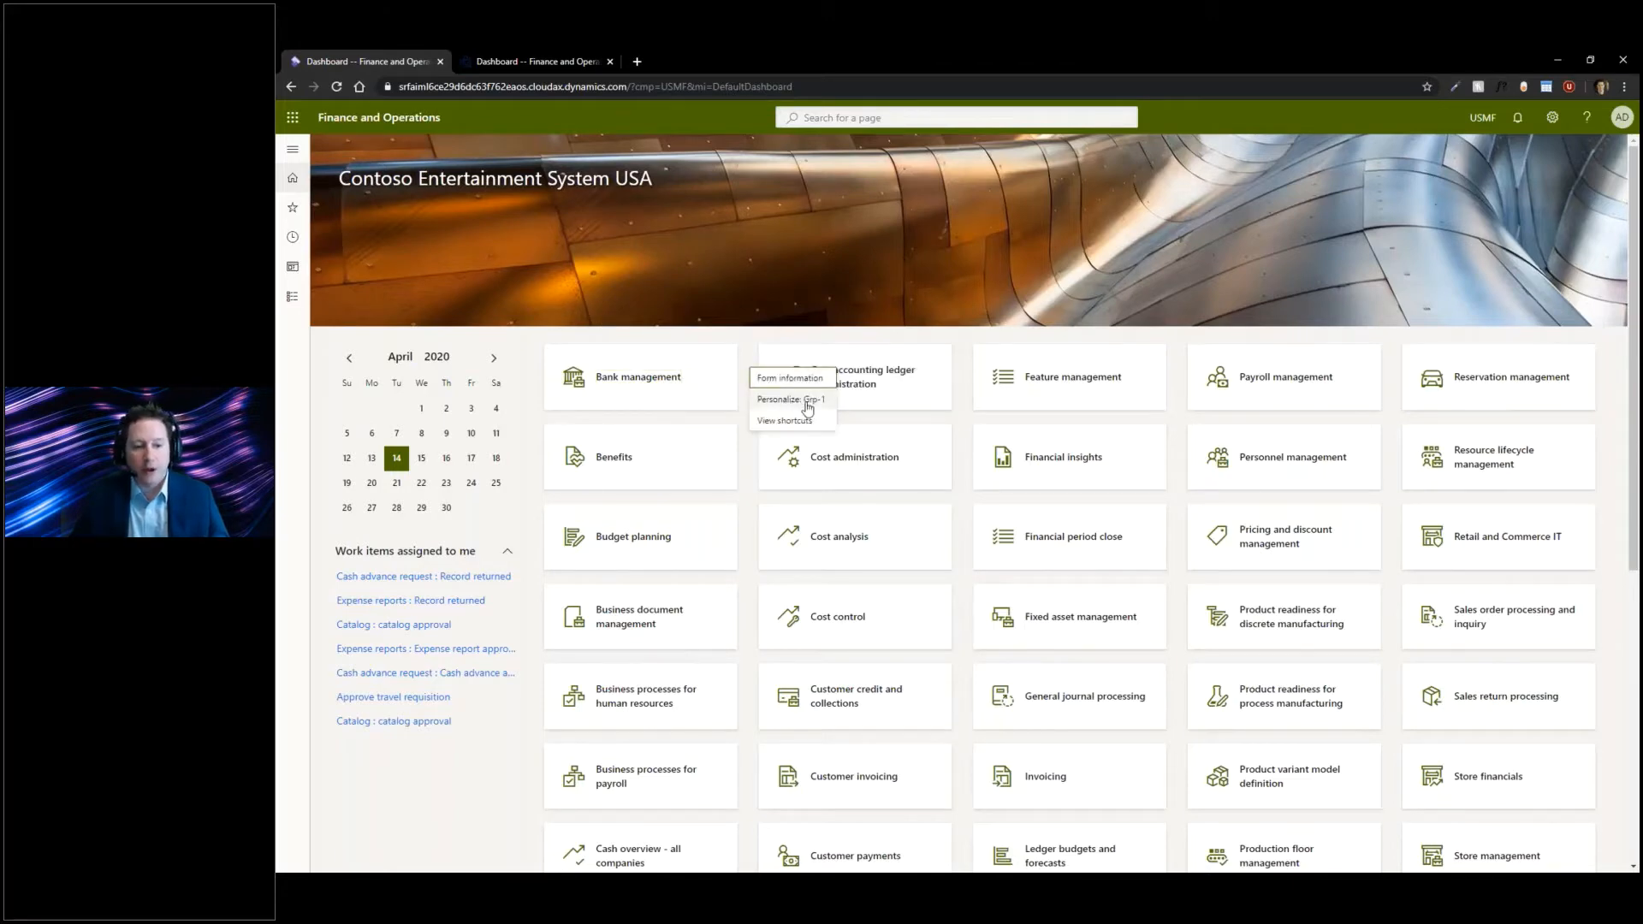
click(792, 399)
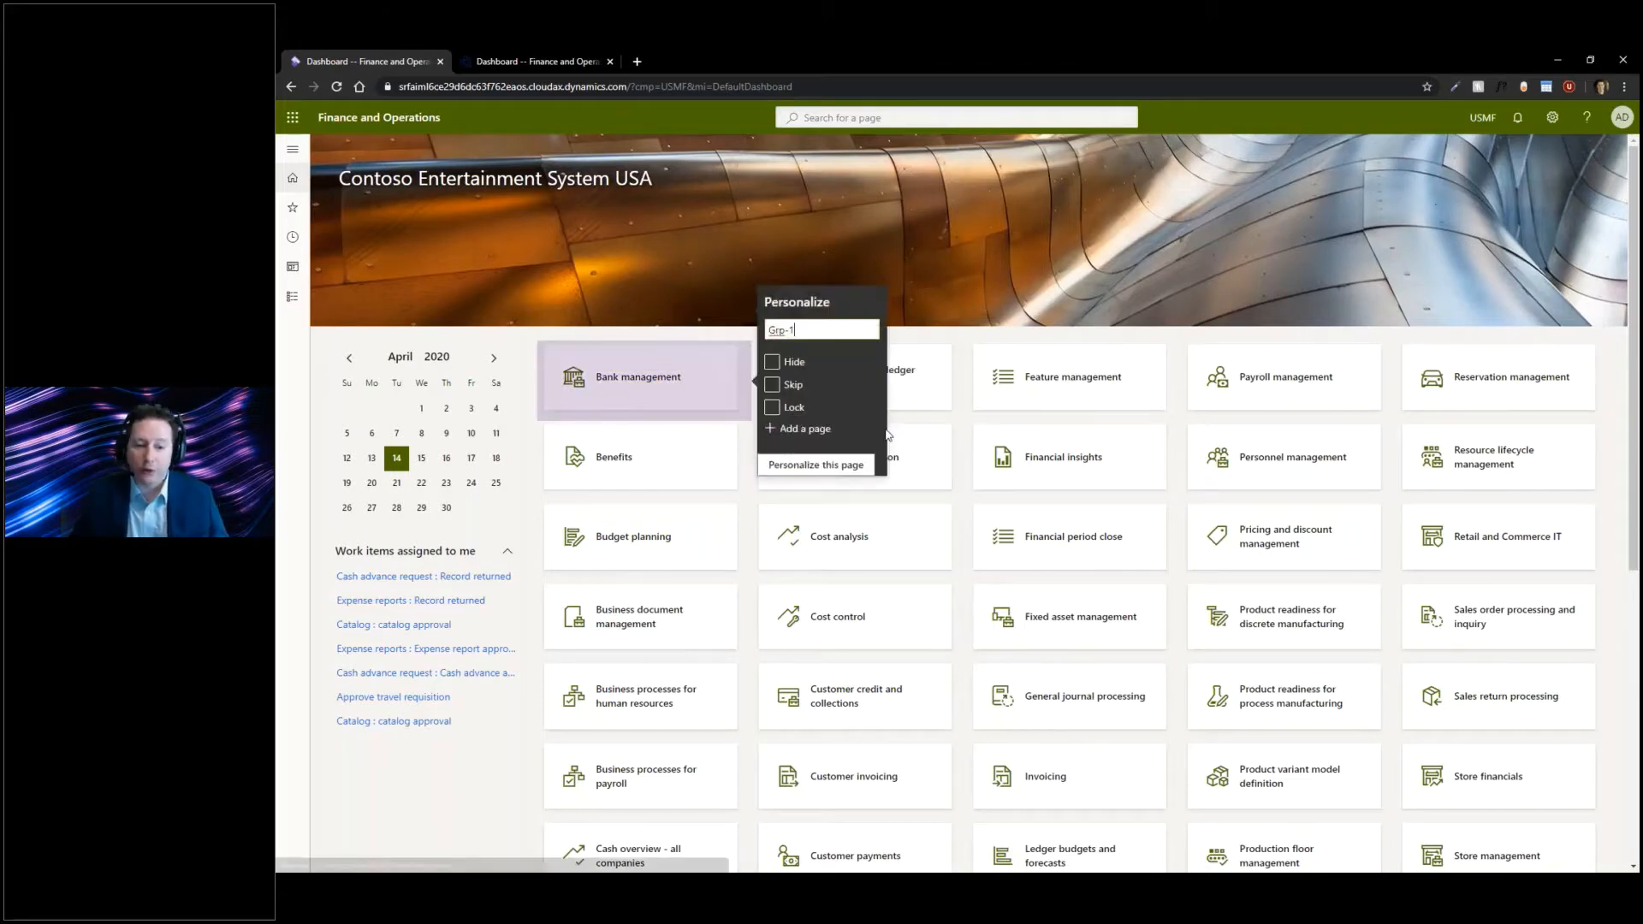
click(815, 465)
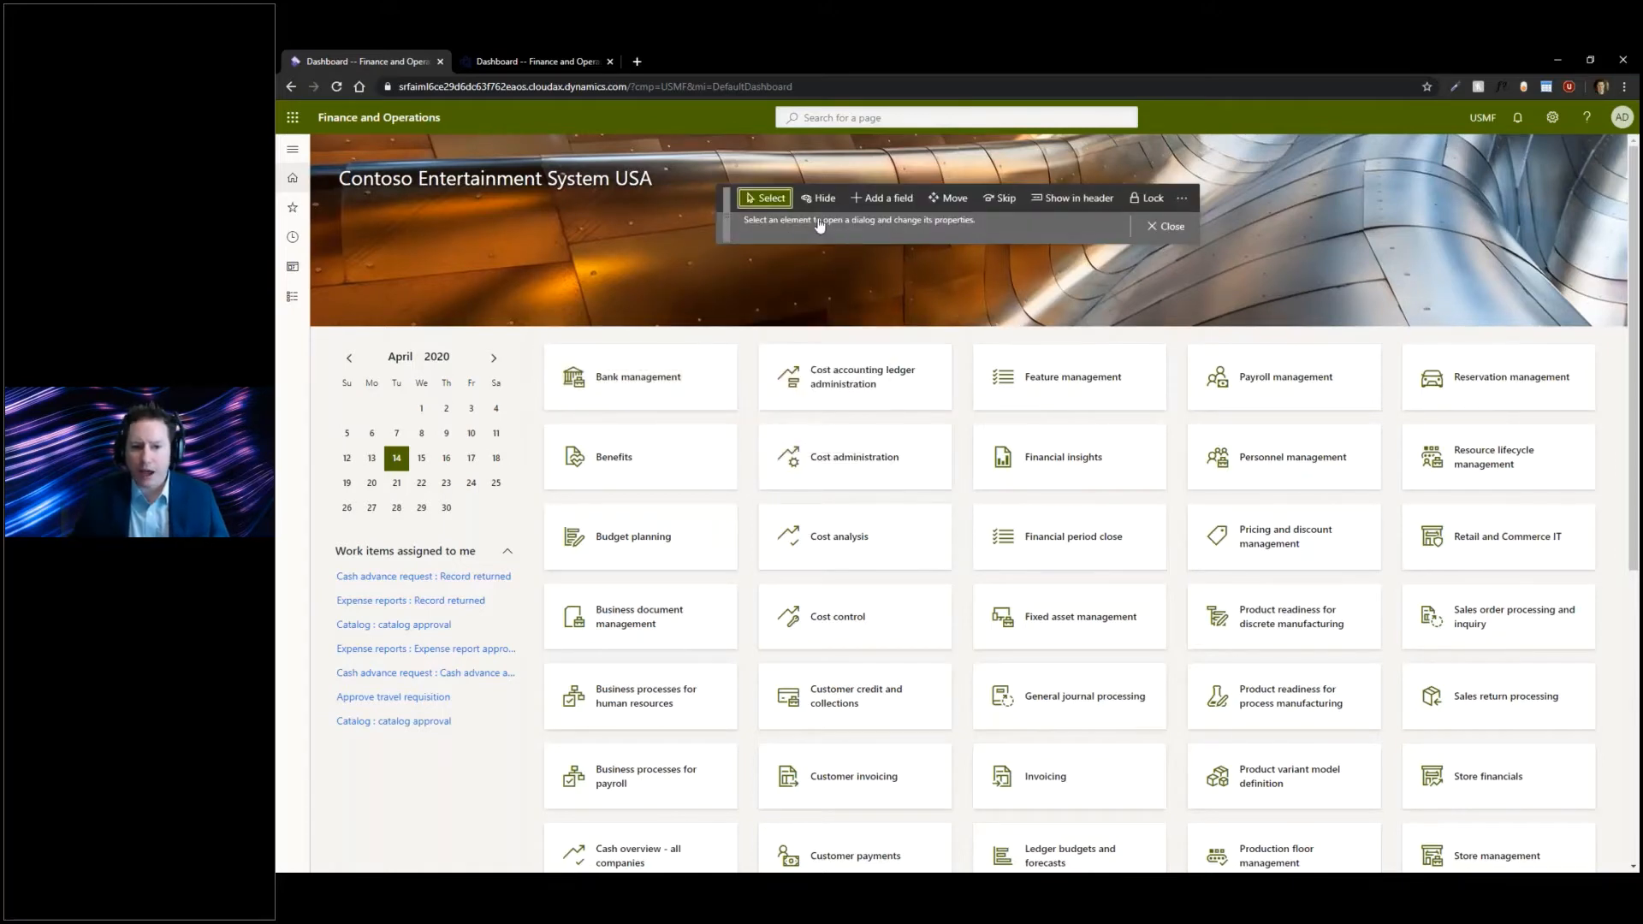
- With Hide active, mark Bank management, Benefits, Budget planning, Business document management and business processes tiles hidden
drag(728, 202, 766, 230)
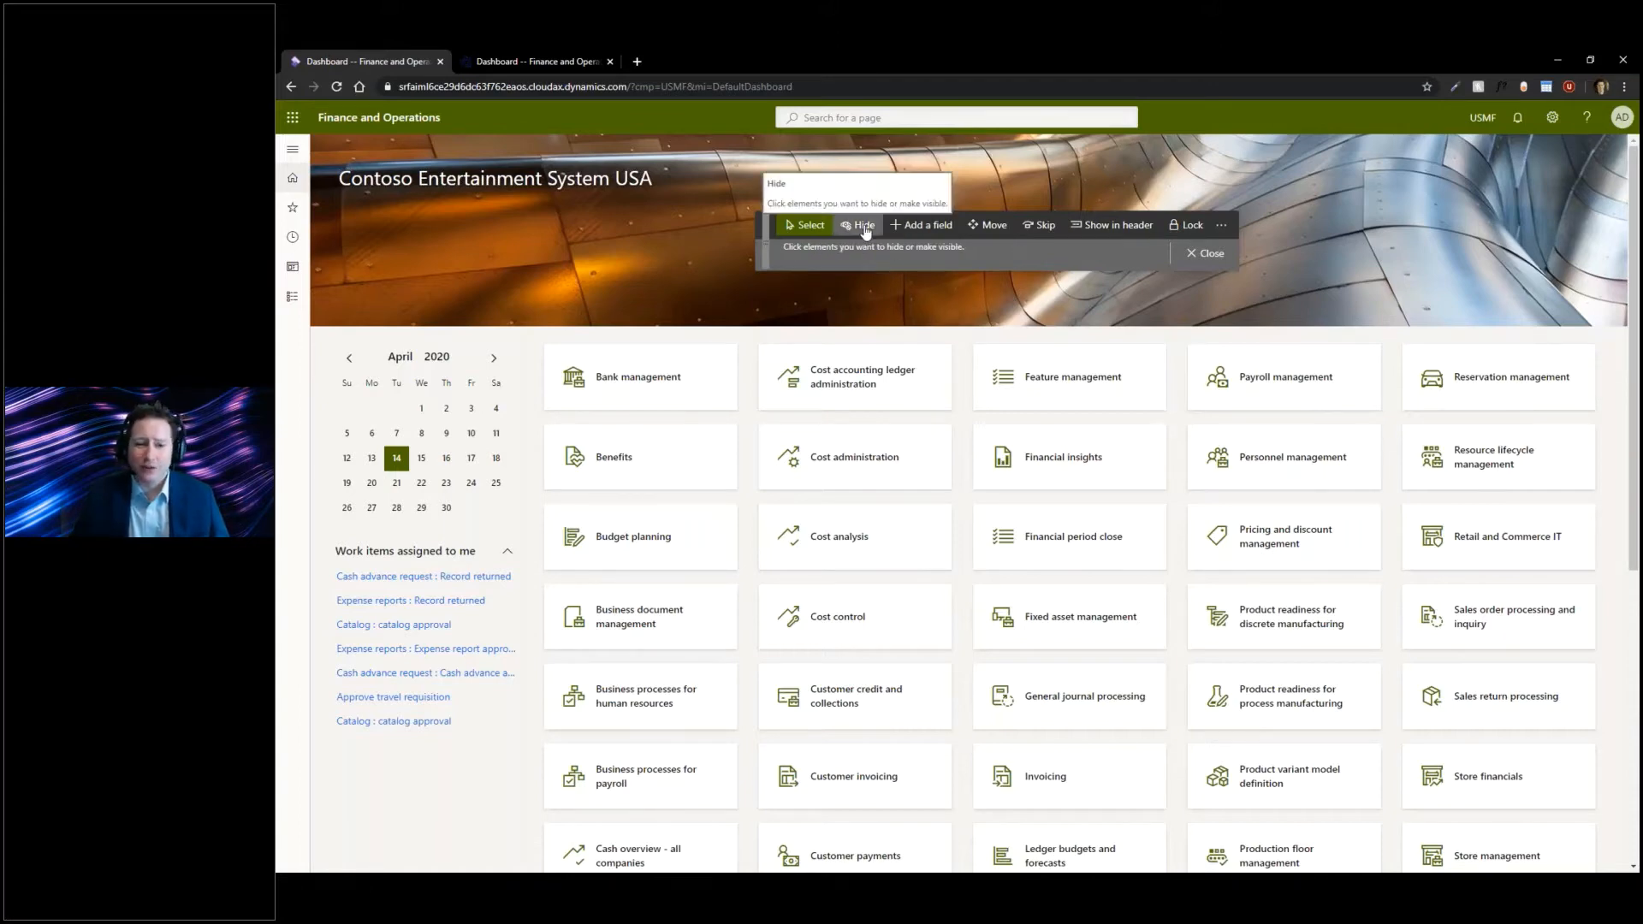
click(864, 227)
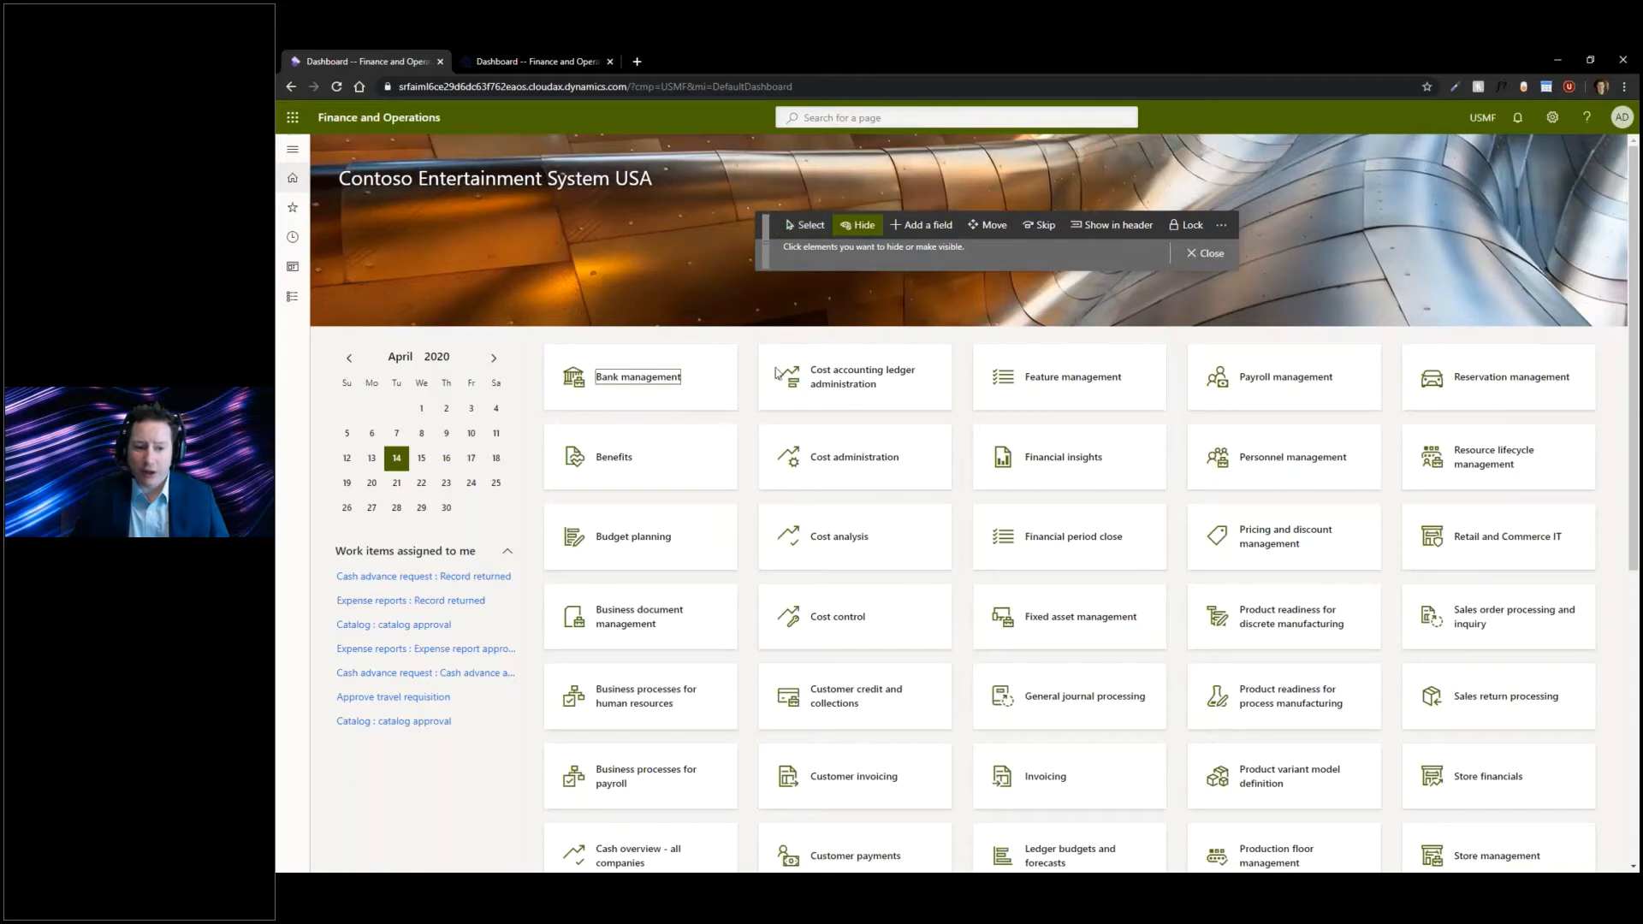
click(743, 392)
click(744, 458)
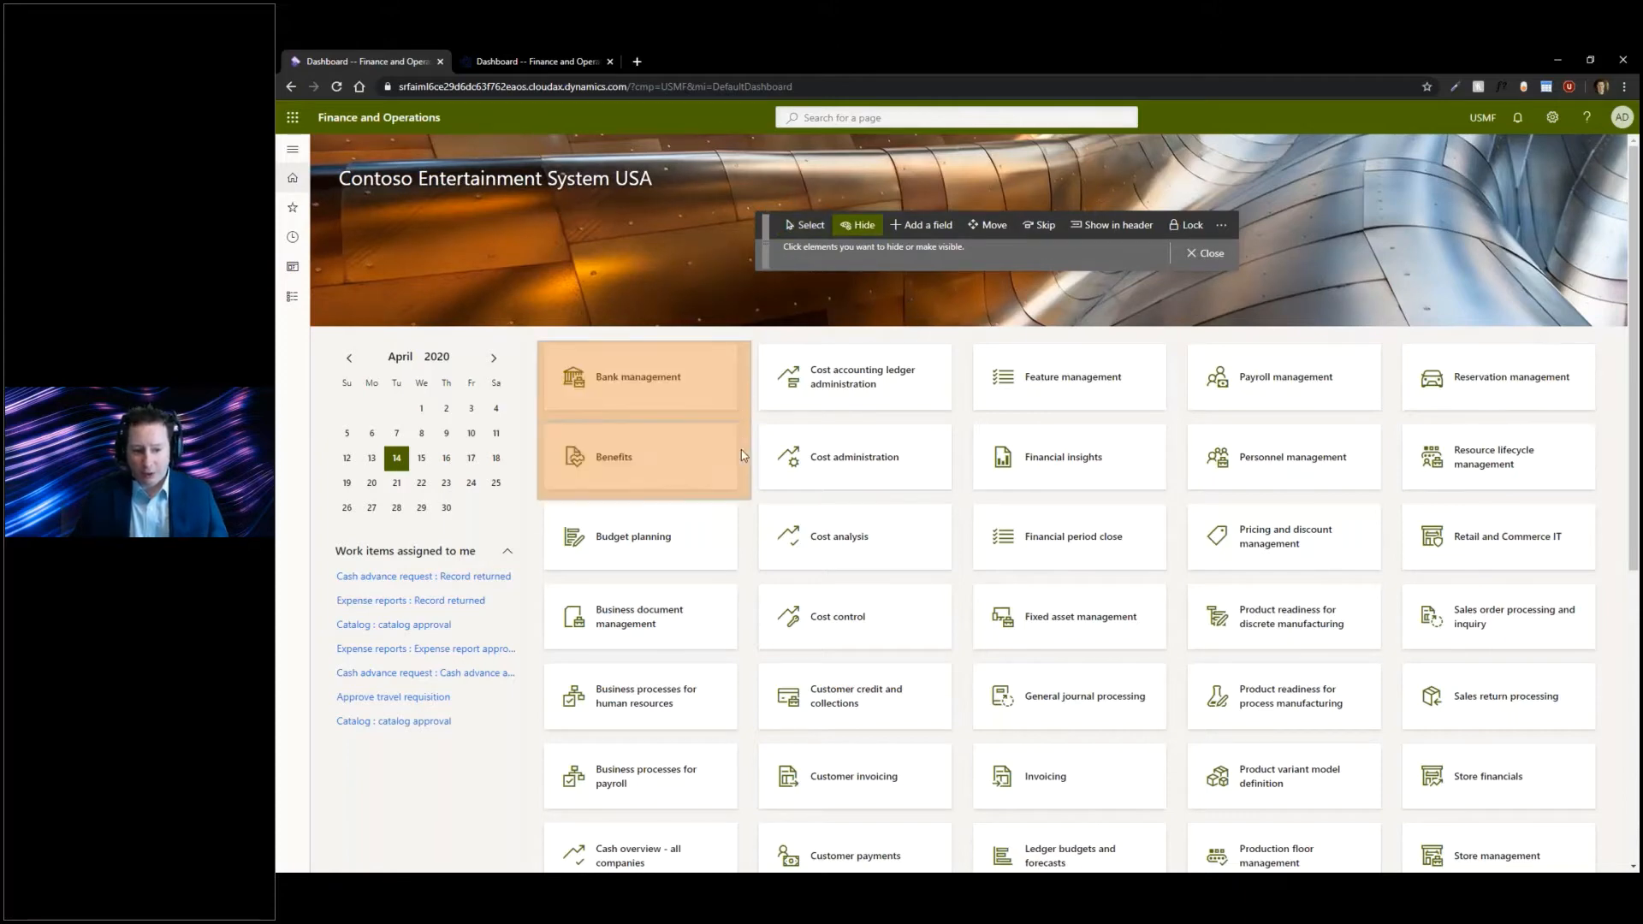
click(741, 540)
click(744, 627)
scroll(743, 627, down, 1)
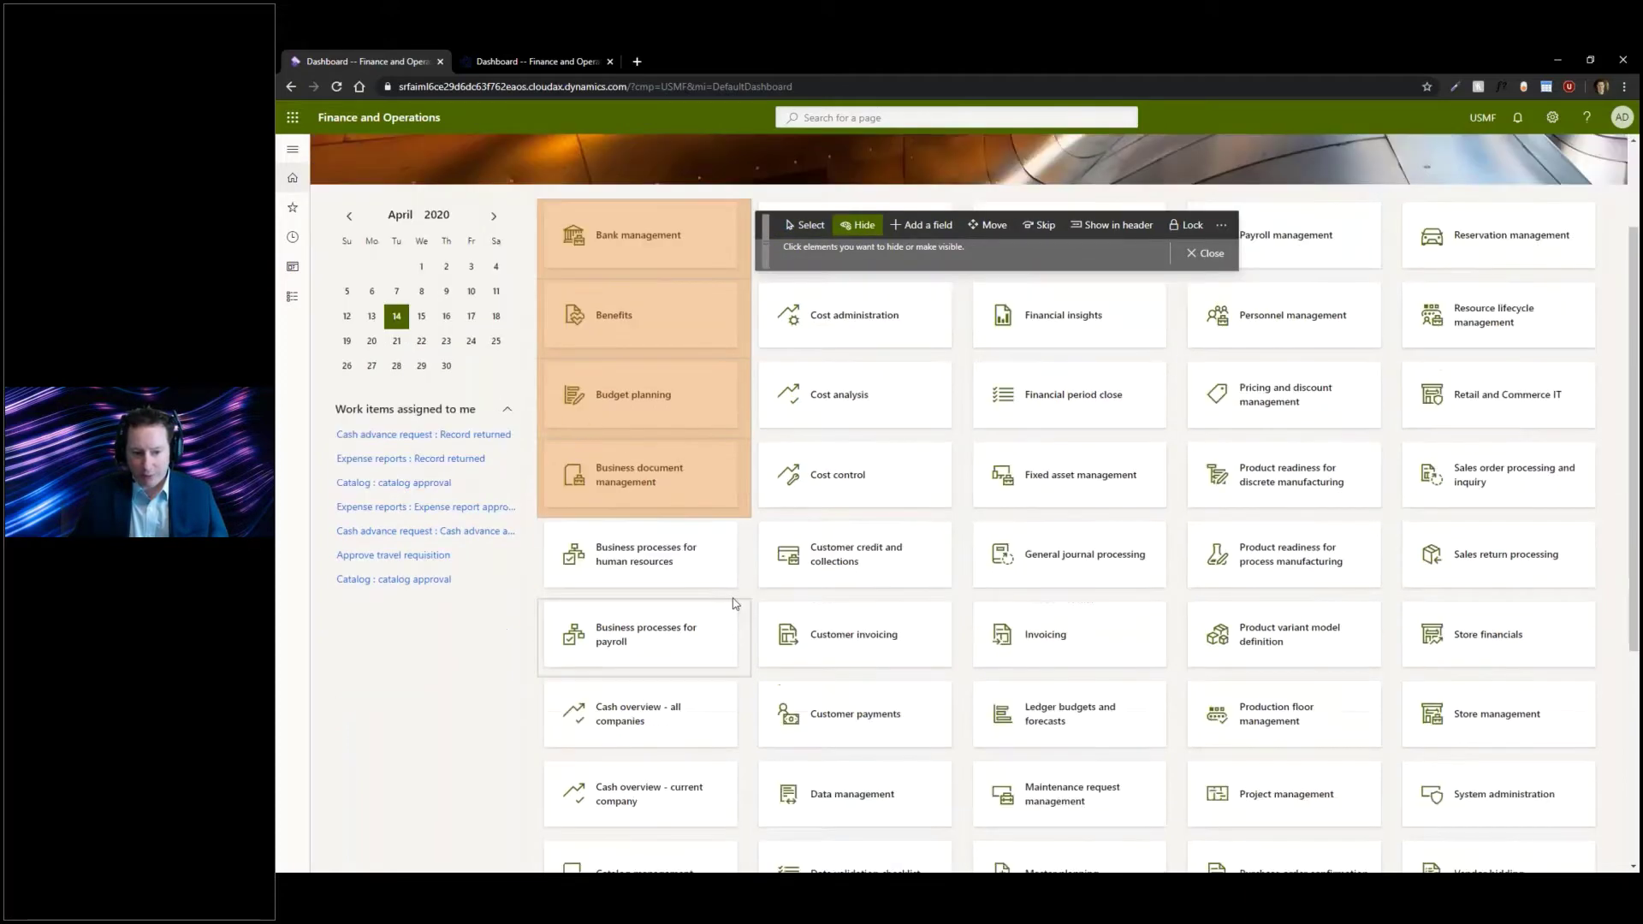
click(742, 553)
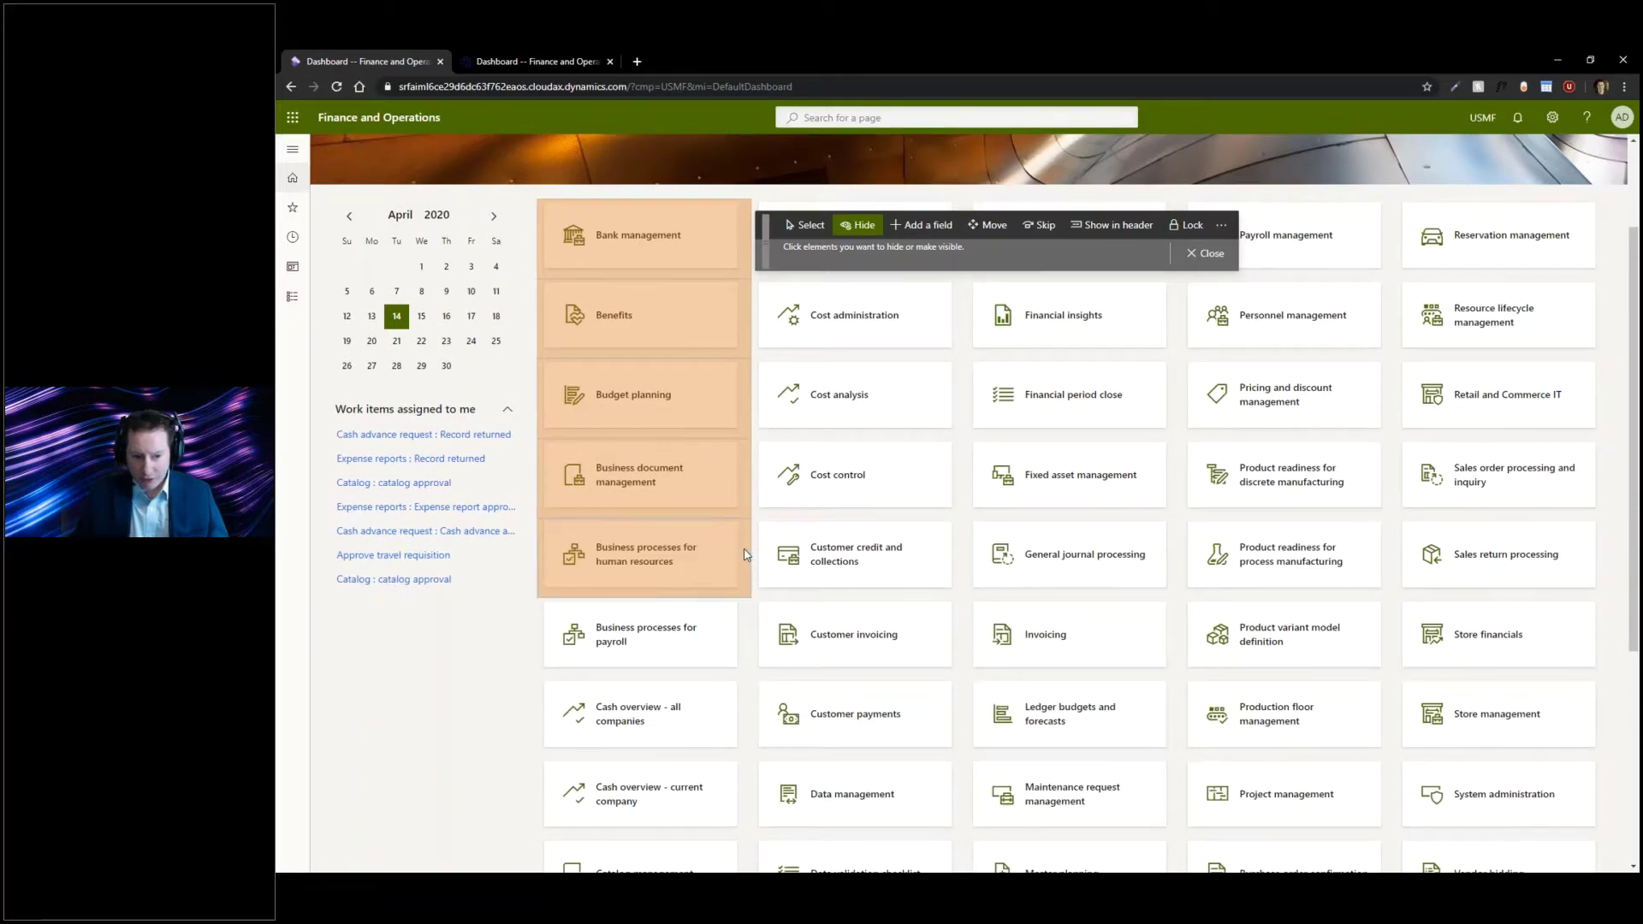
click(749, 638)
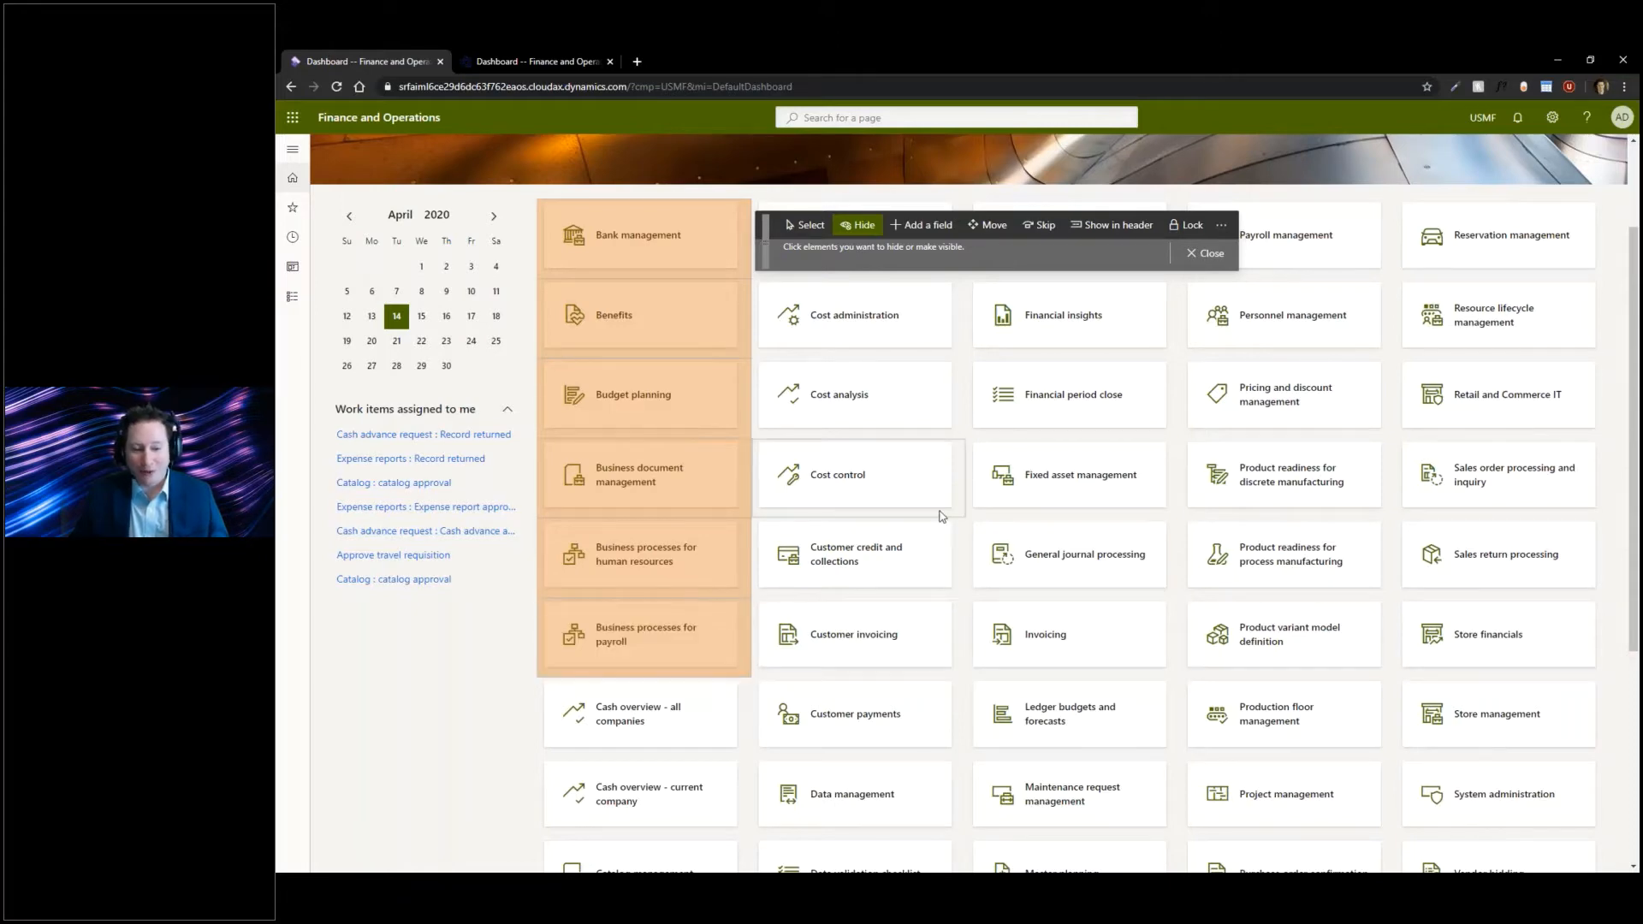
- Hide Cost control, Cost analysis, Cost administration, Invoicing and General journal processing, then apply the changes
click(953, 482)
click(953, 399)
click(954, 321)
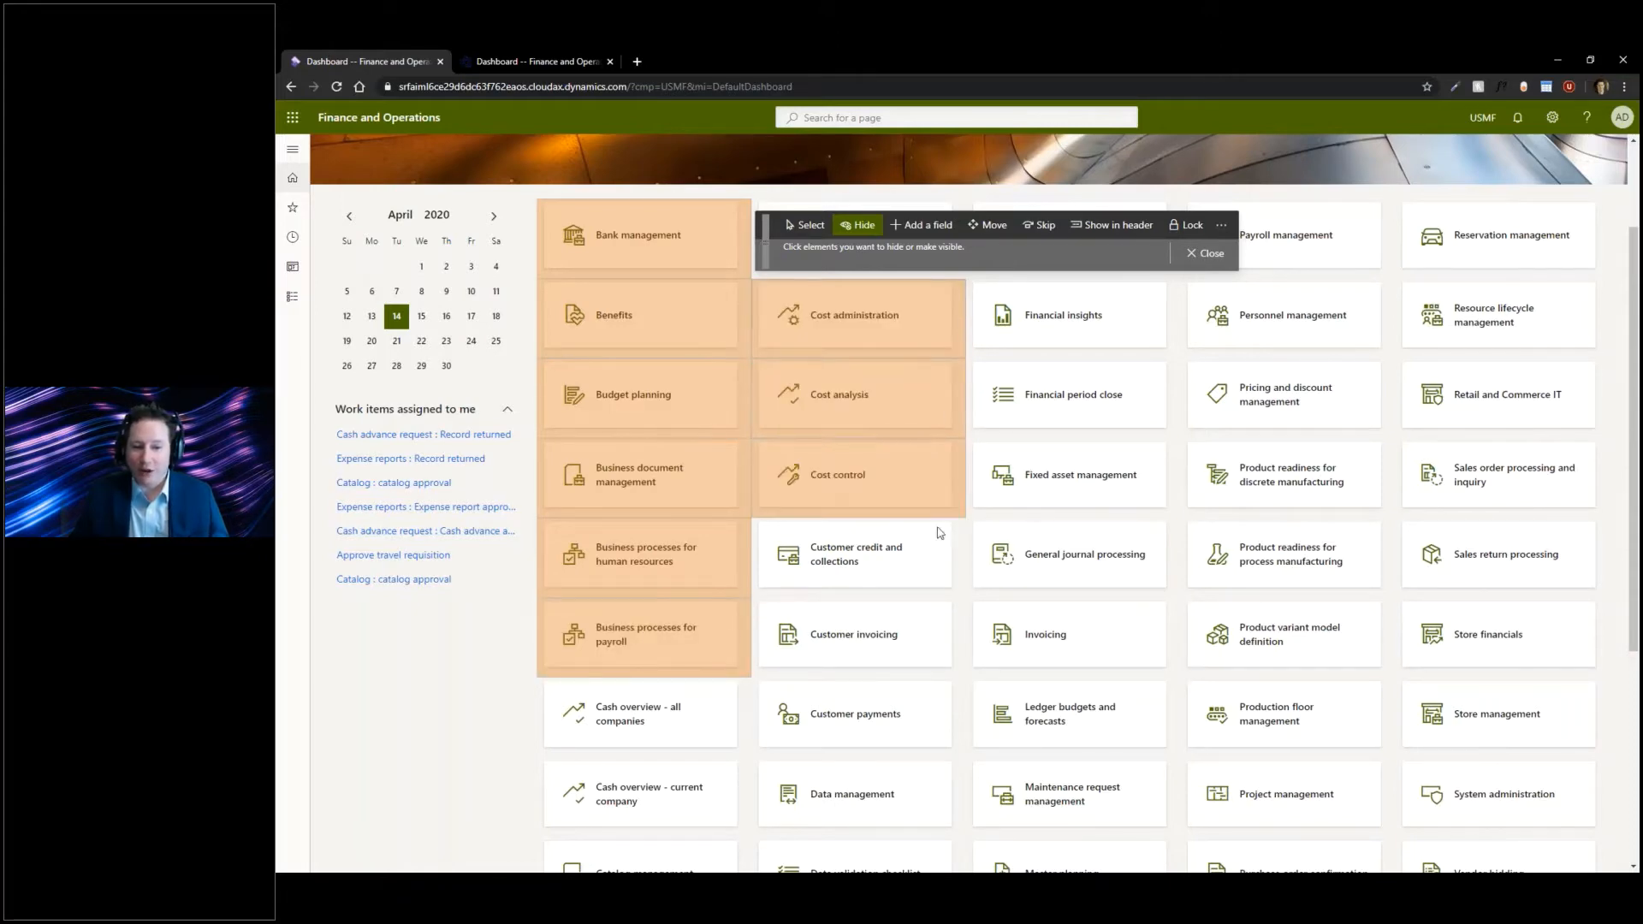
click(1171, 629)
click(1166, 560)
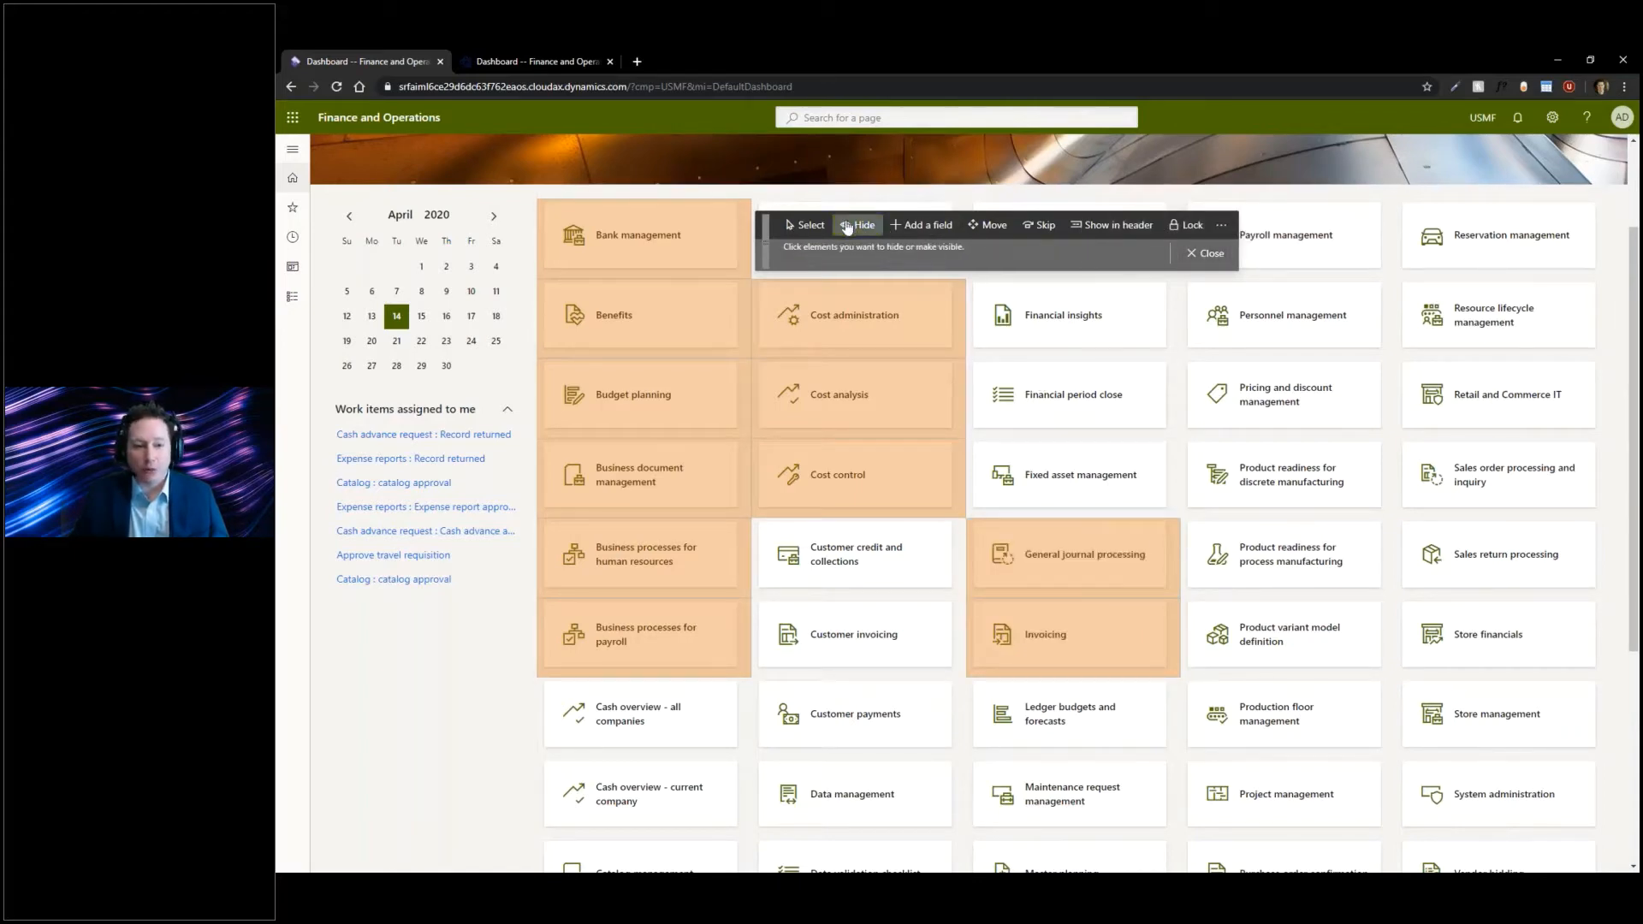
click(1206, 254)
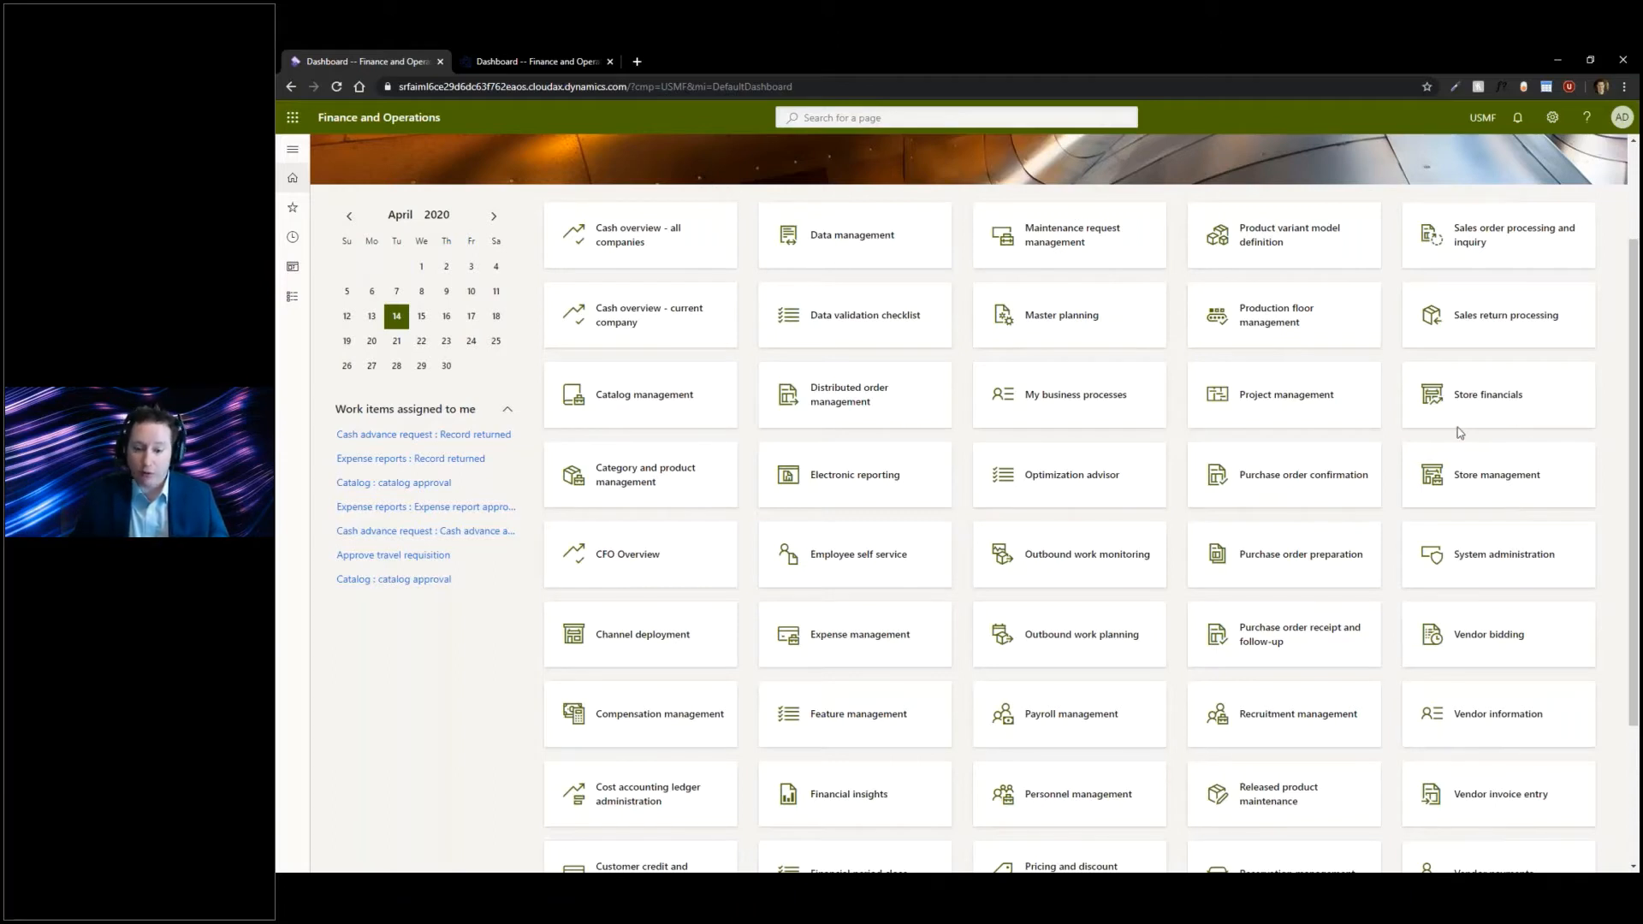
- Re-enter Hide mode and hide Cost accounting ledger administration, Customer credit and collections, Customer invoicing, Financial period close and Fixed asset management
right_click(762, 273)
click(777, 268)
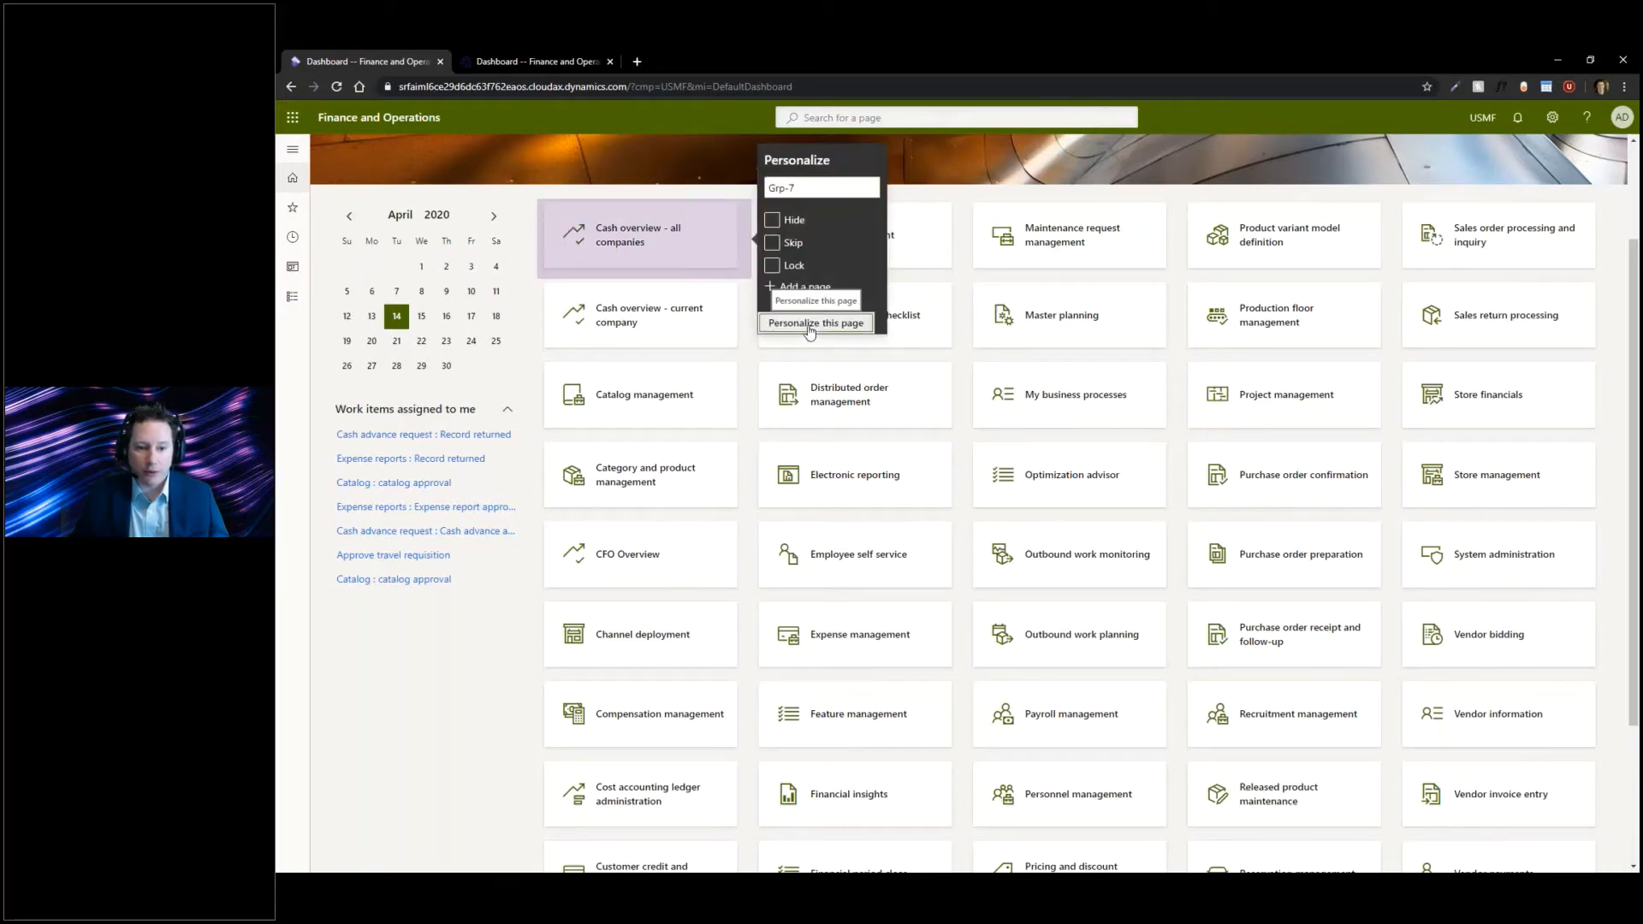
click(815, 323)
click(819, 198)
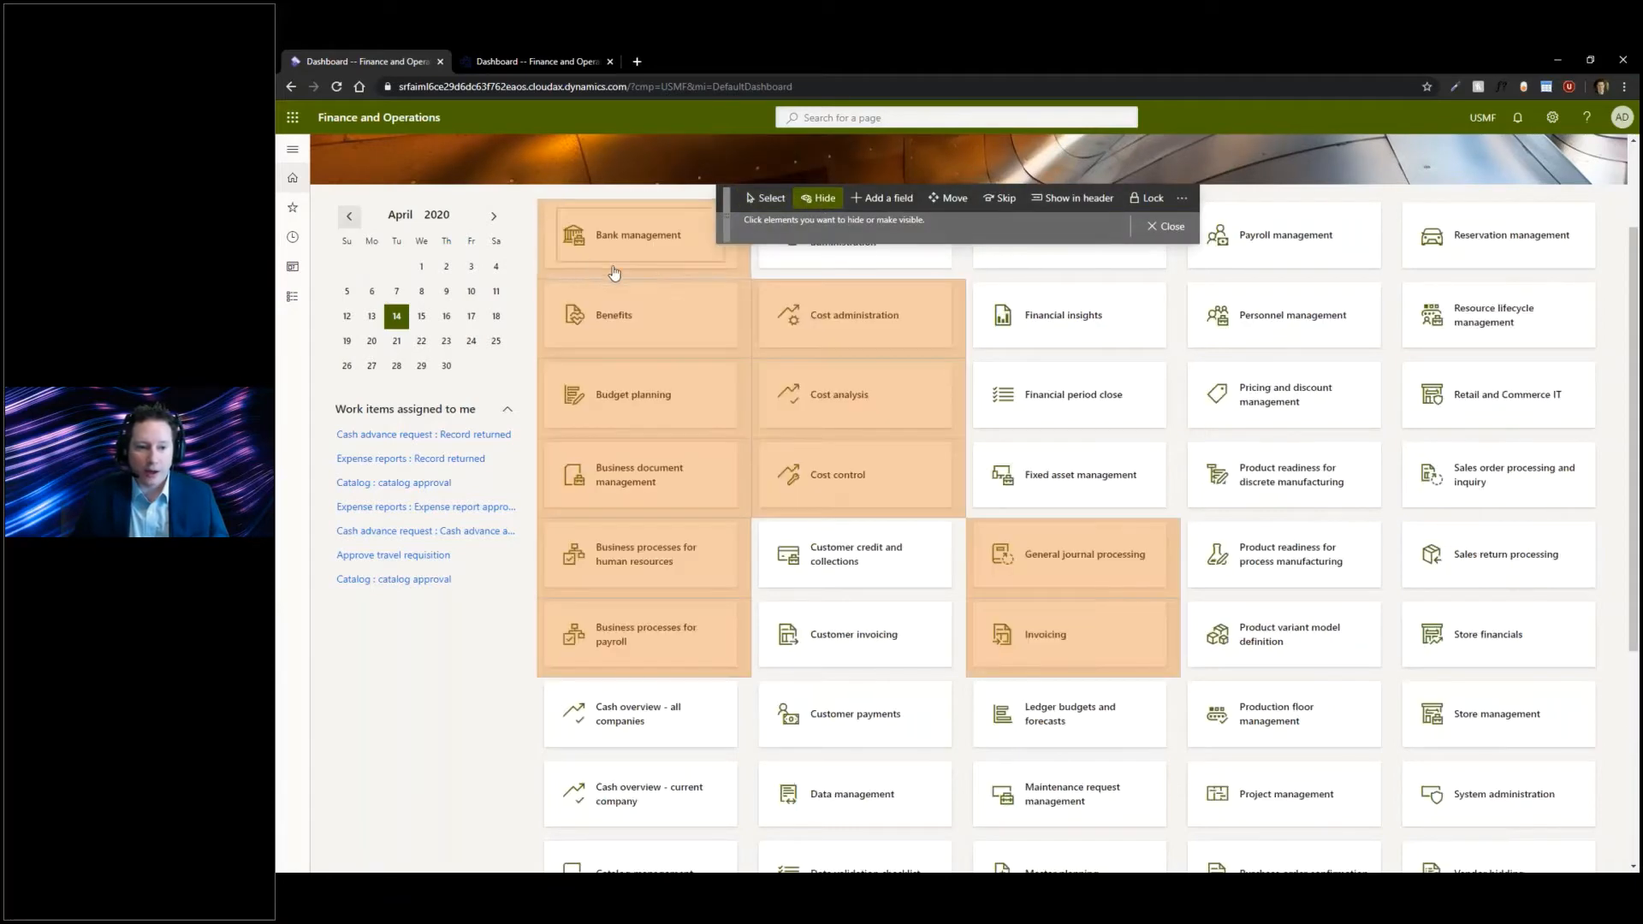
click(812, 277)
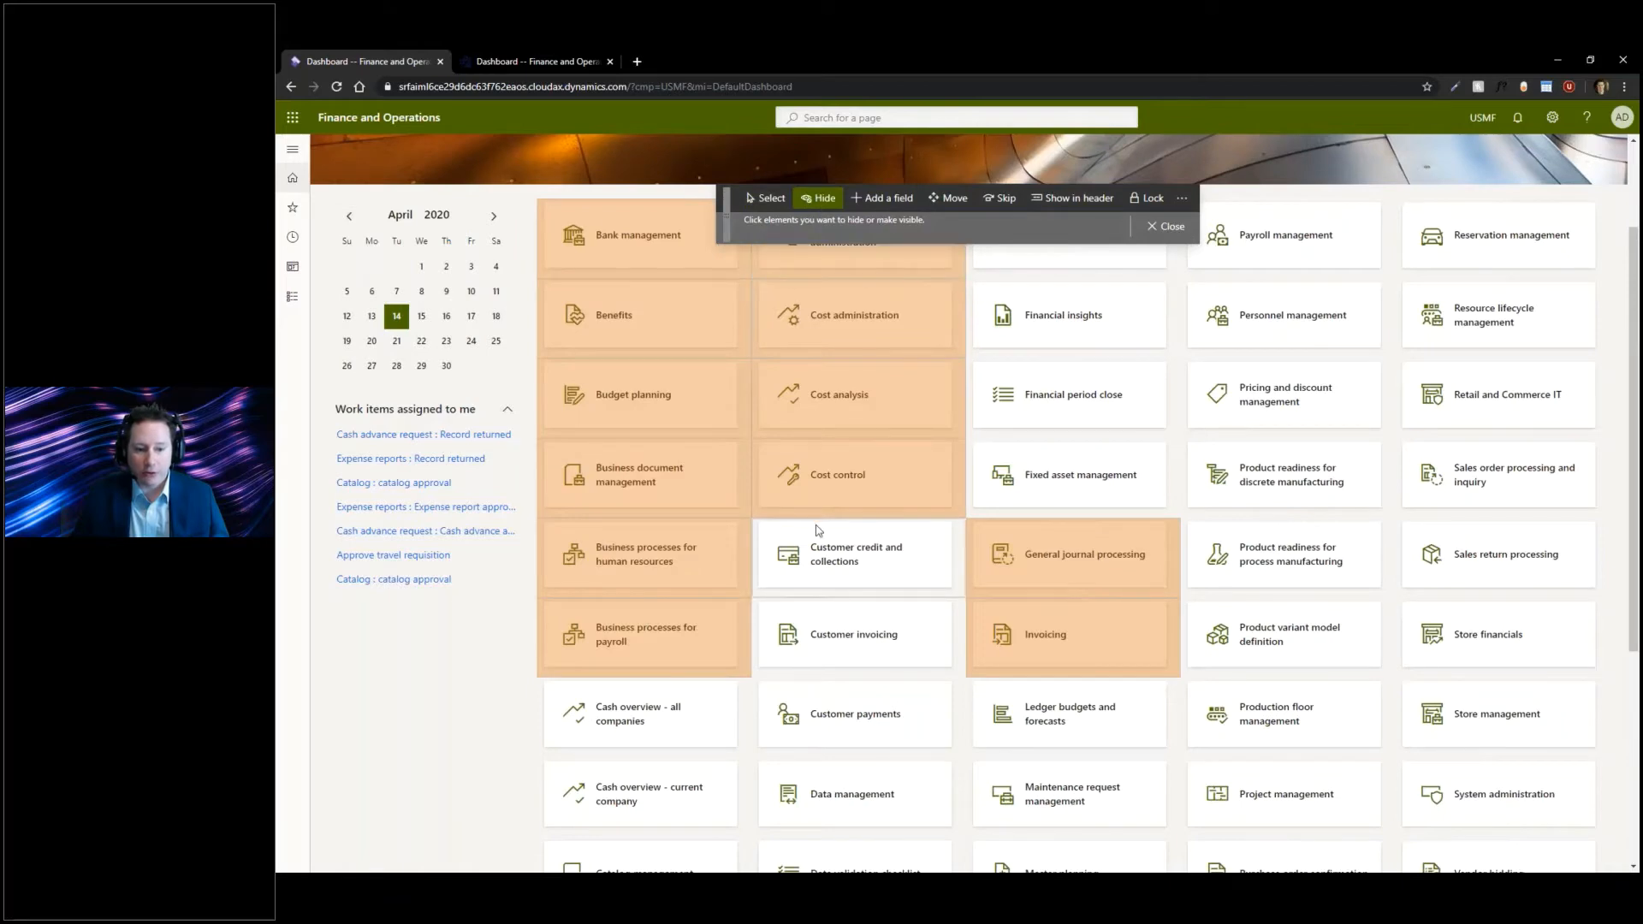
click(839, 546)
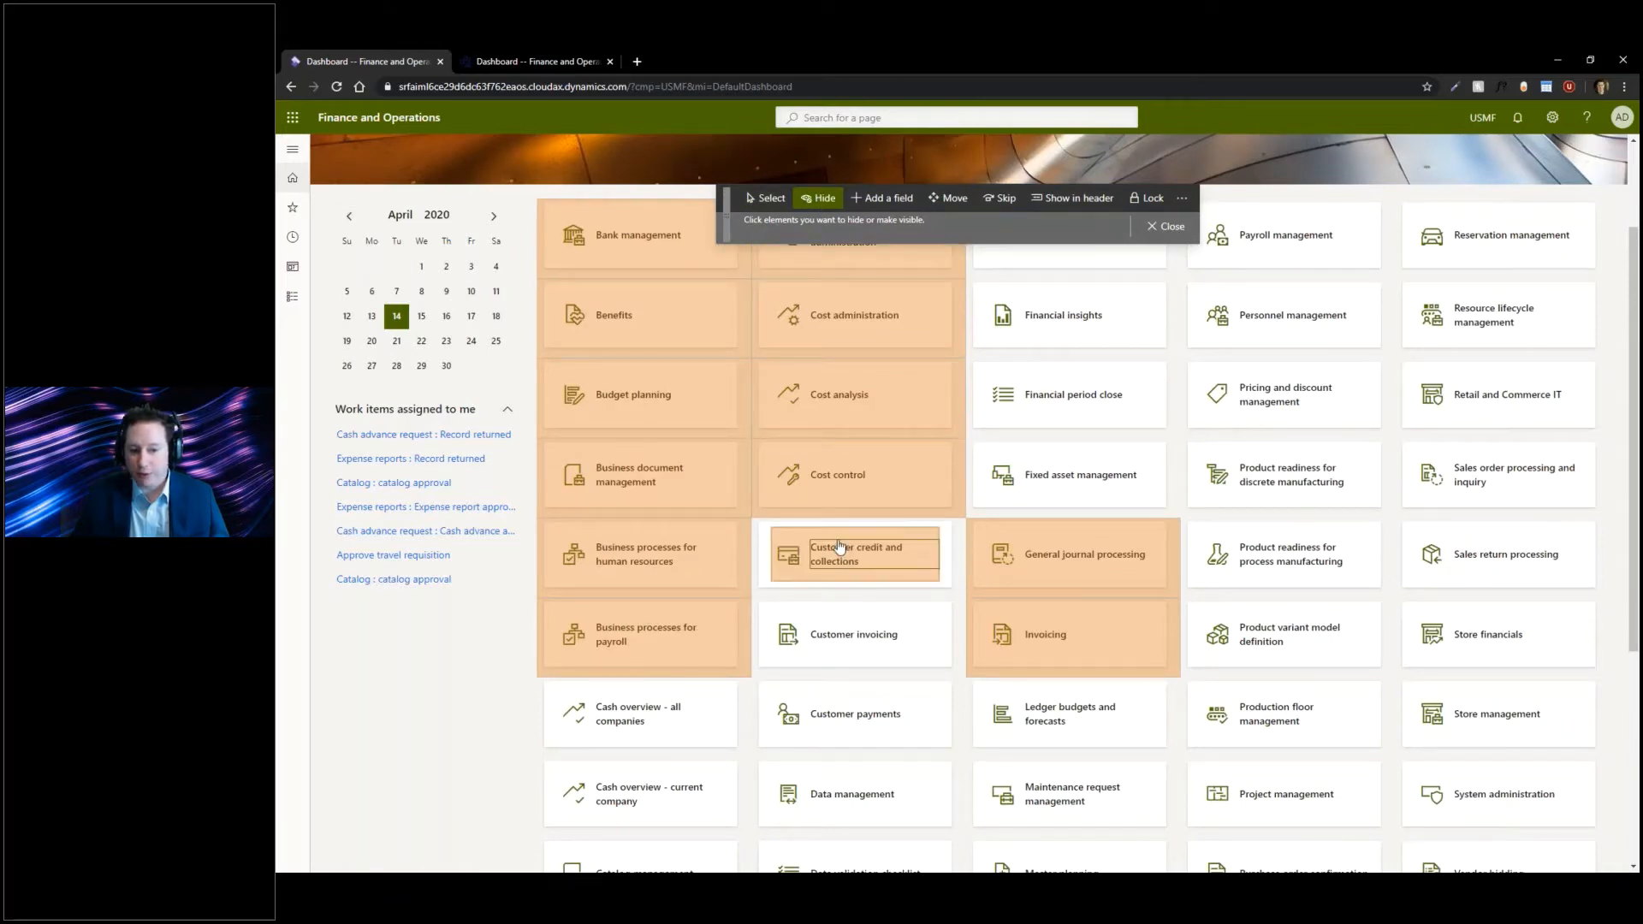
click(776, 559)
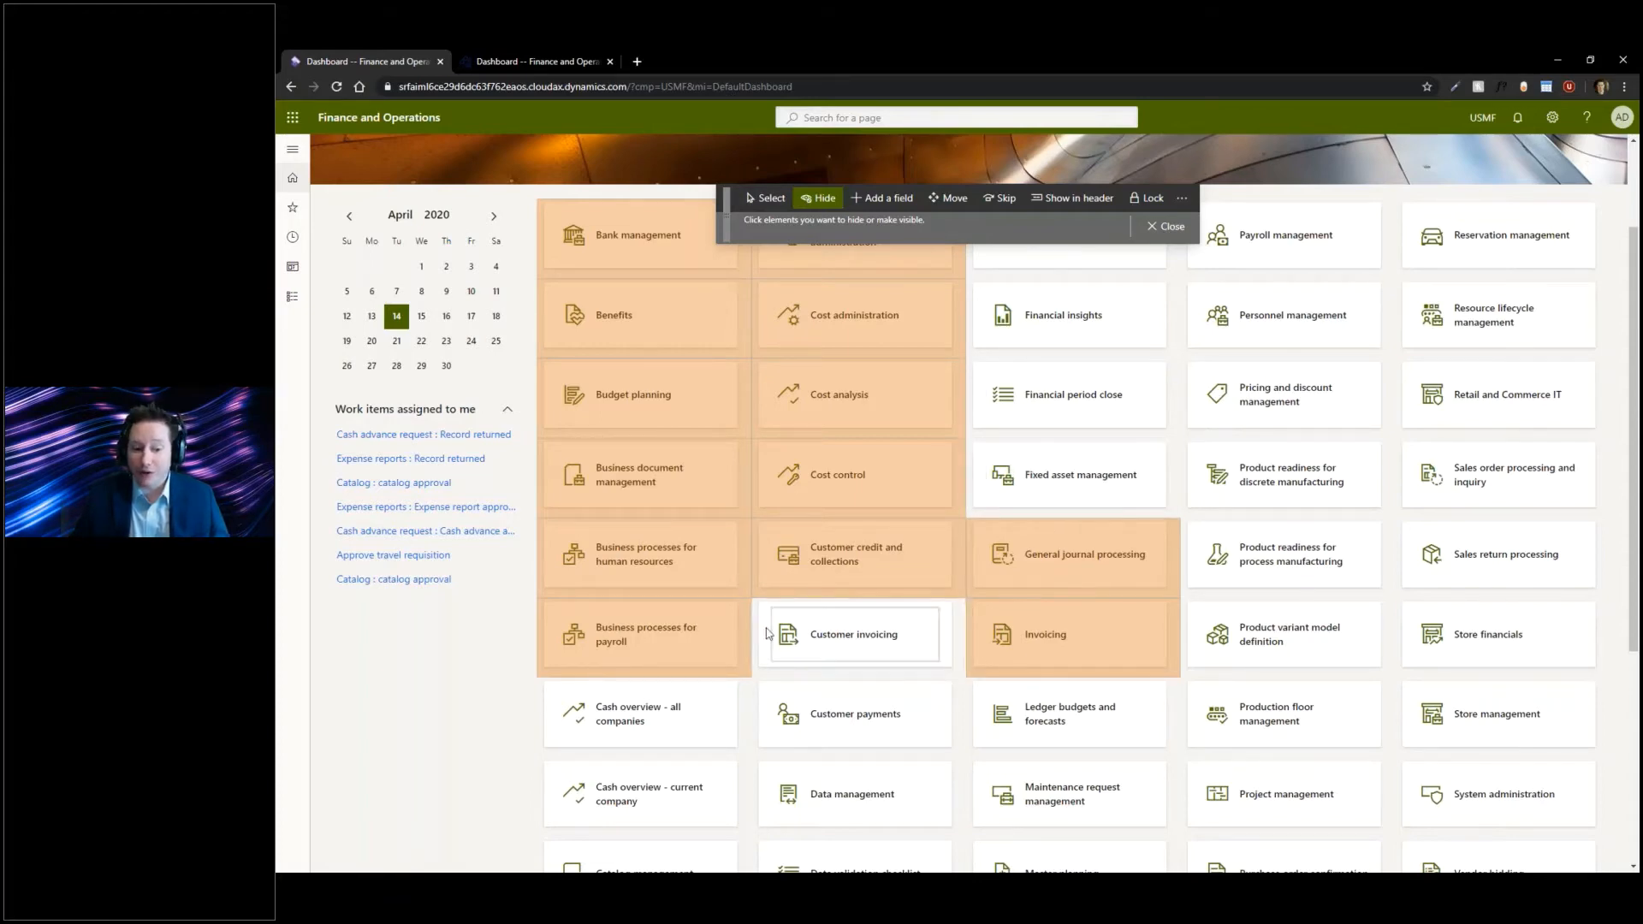
click(854, 634)
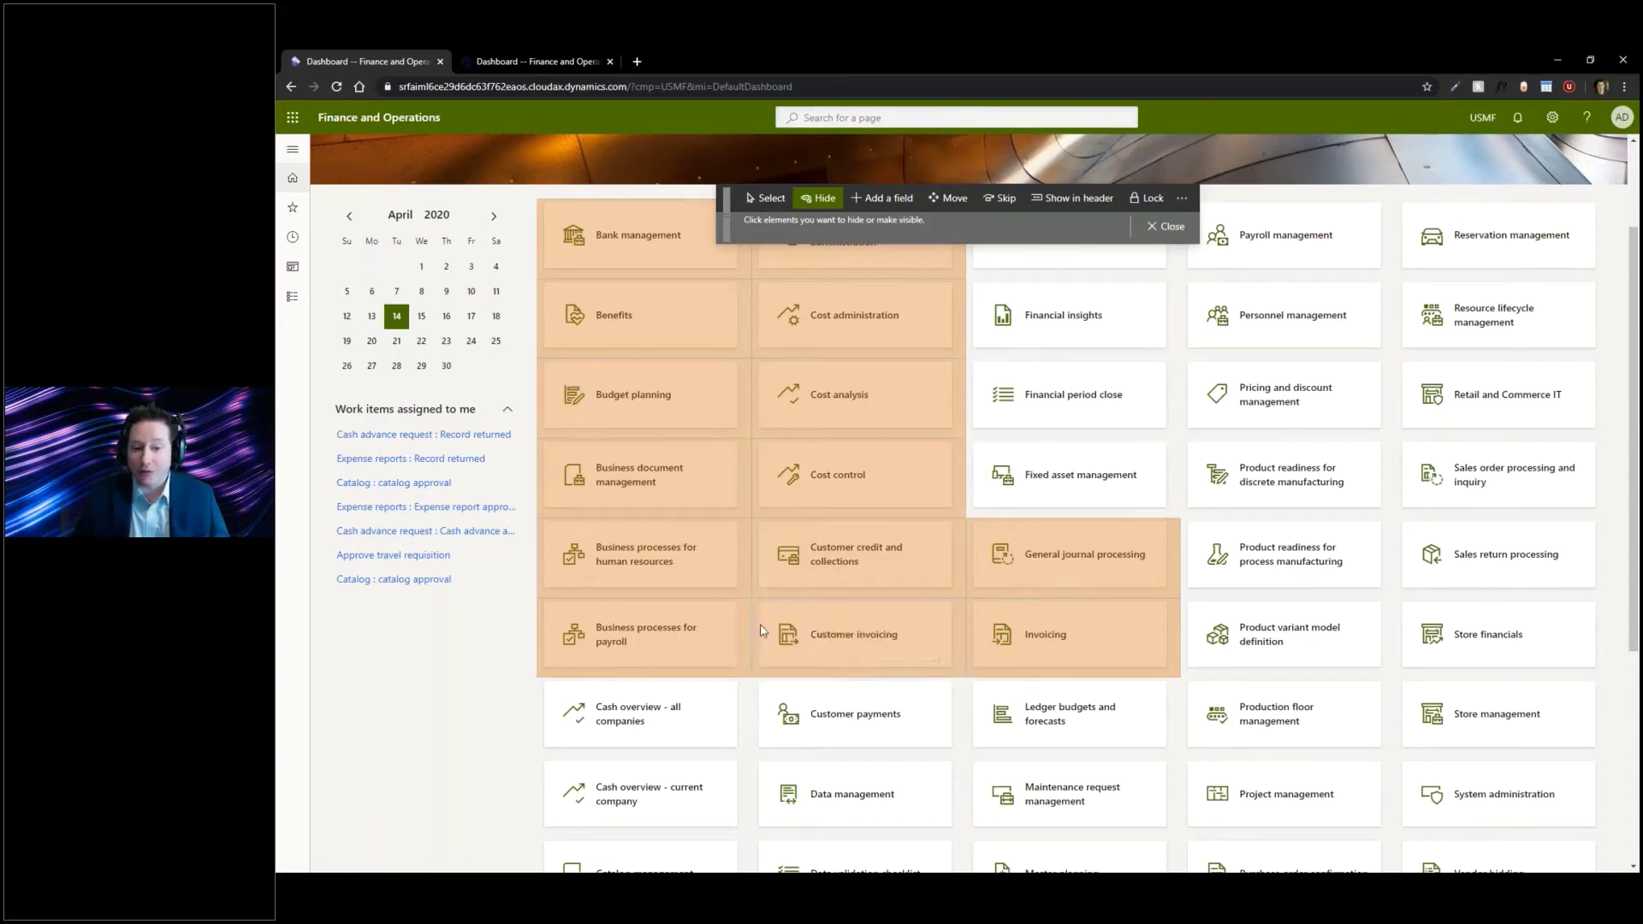
click(979, 398)
click(978, 484)
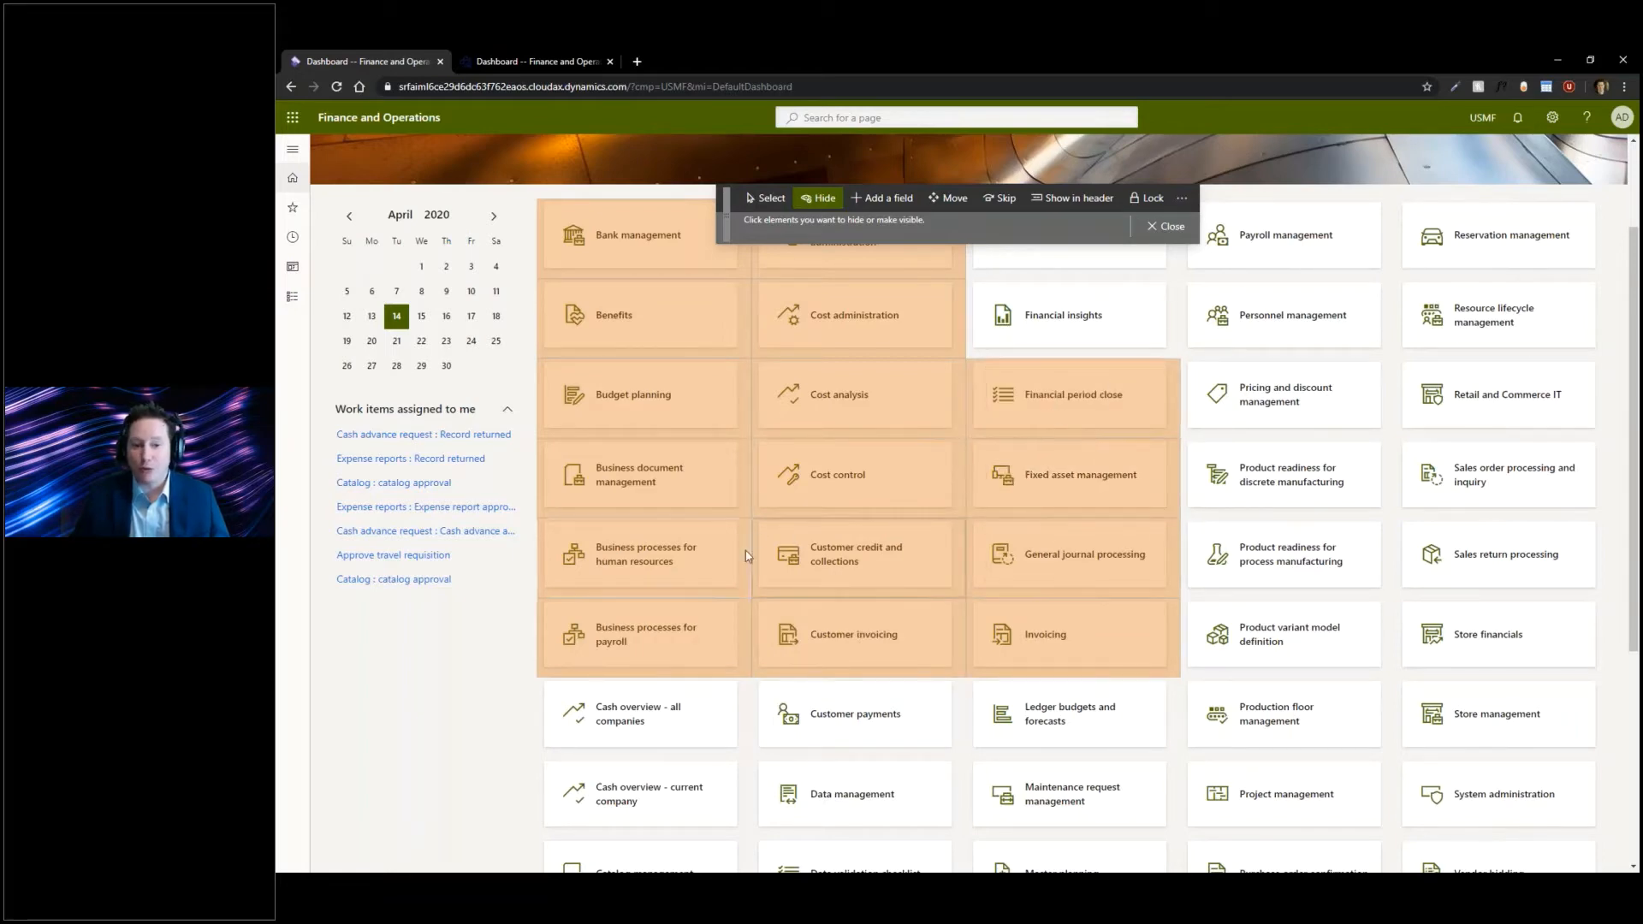
scroll(899, 513, down, 1)
- Hide both Cash overview tiles, Customer payments, Data management, Maintenance request, Ledger budgets, Production floor and others, then apply
click(639, 643)
click(855, 642)
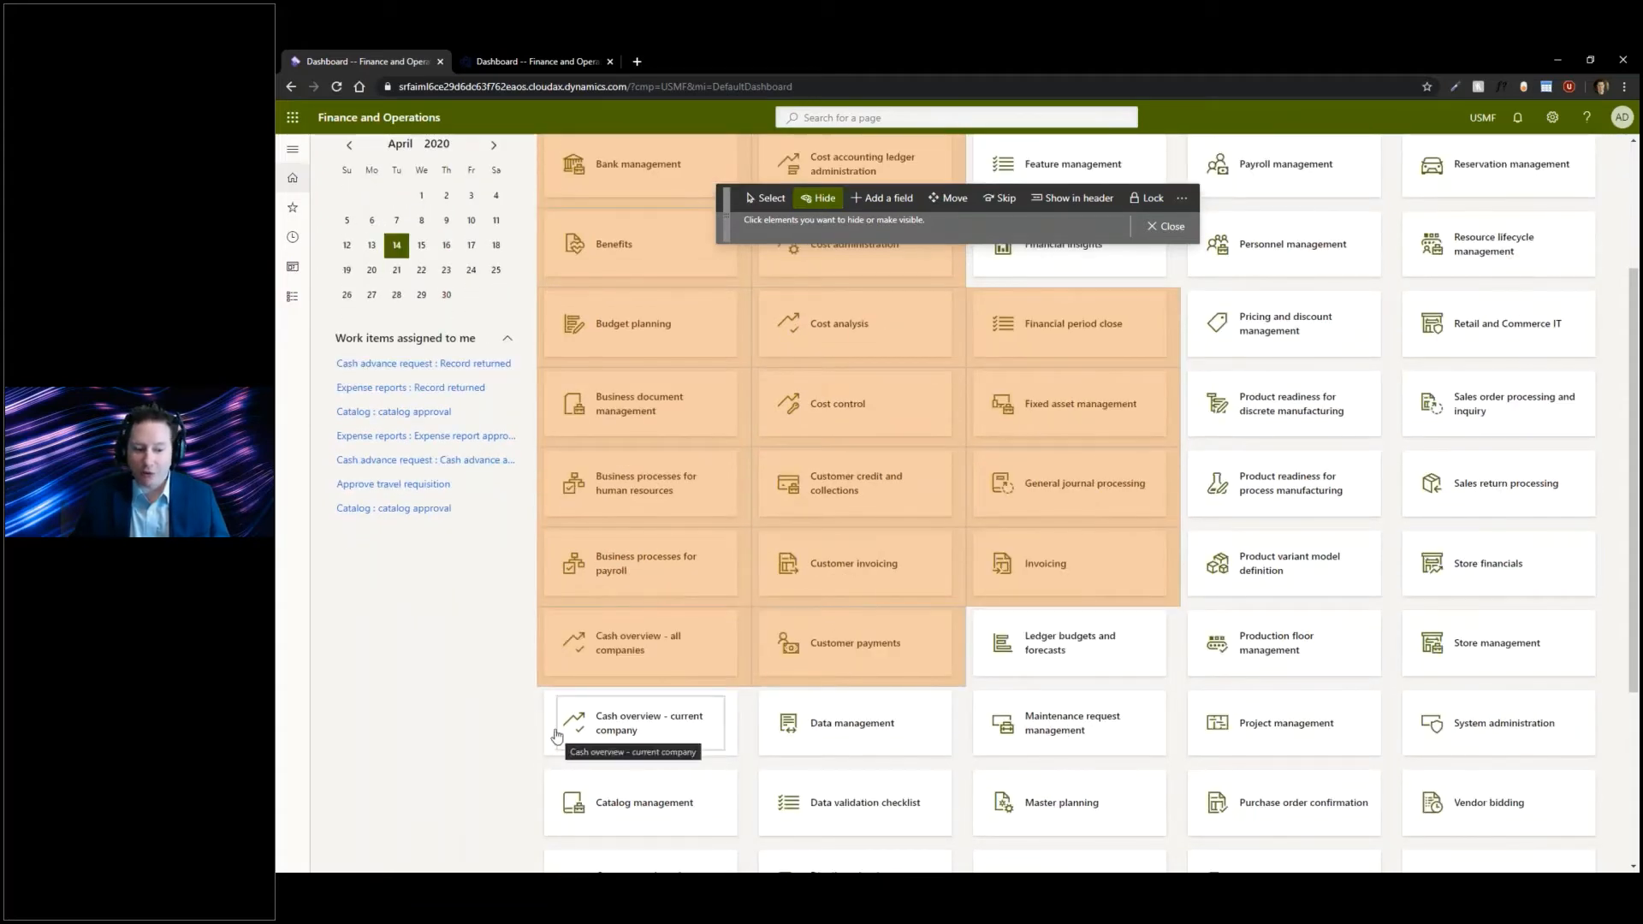
click(616, 745)
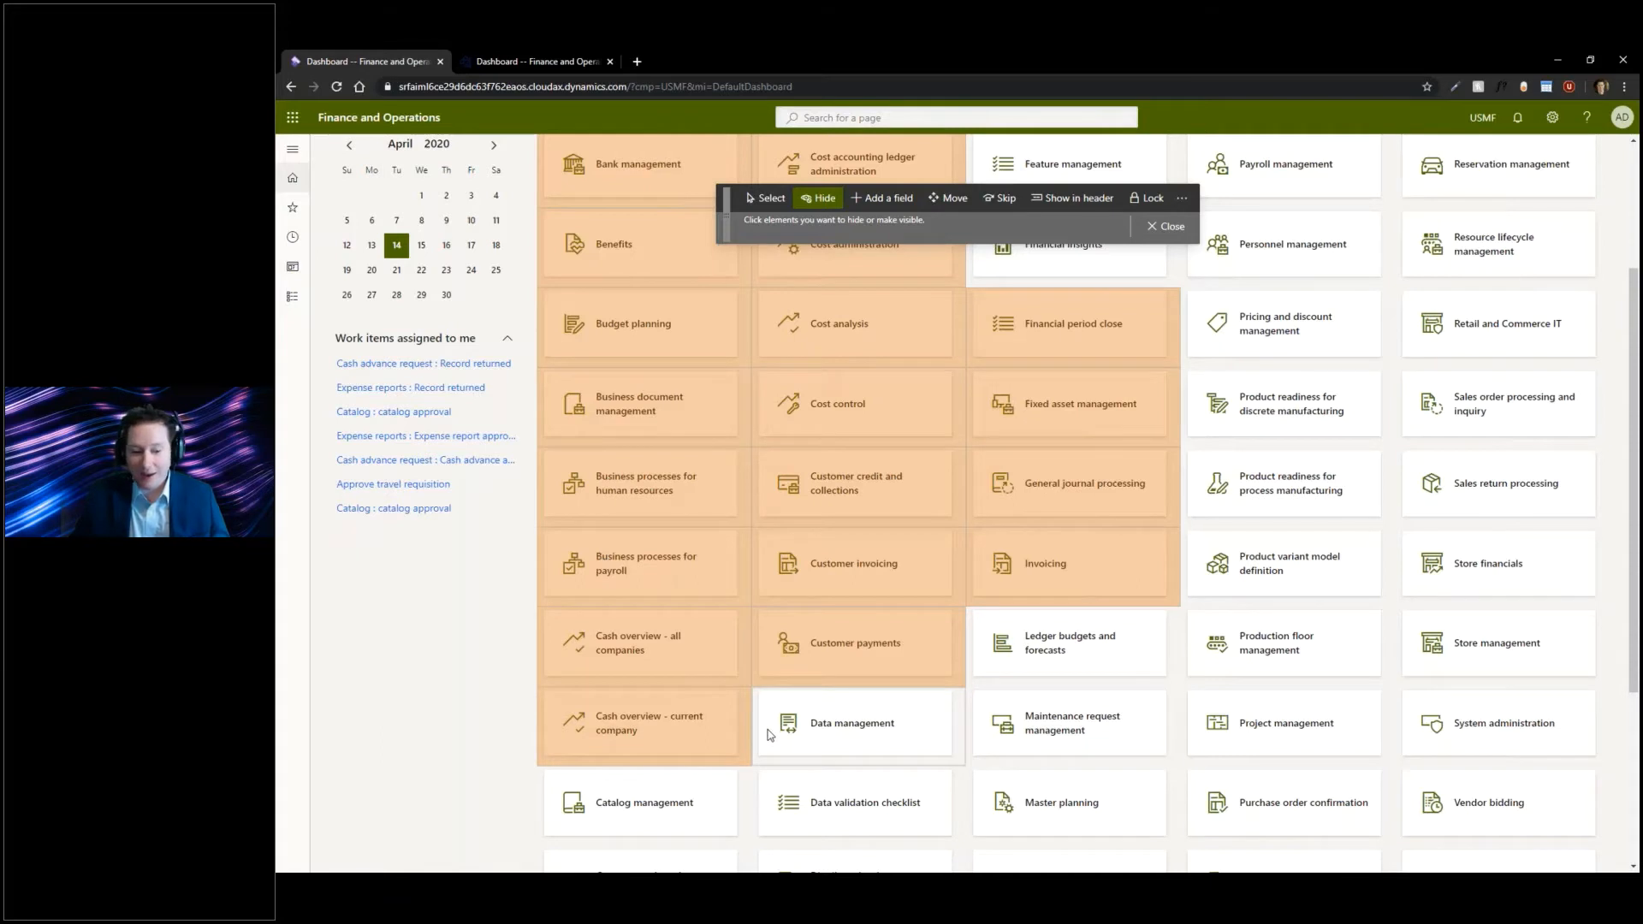
click(853, 723)
click(1072, 723)
click(1070, 642)
click(1276, 642)
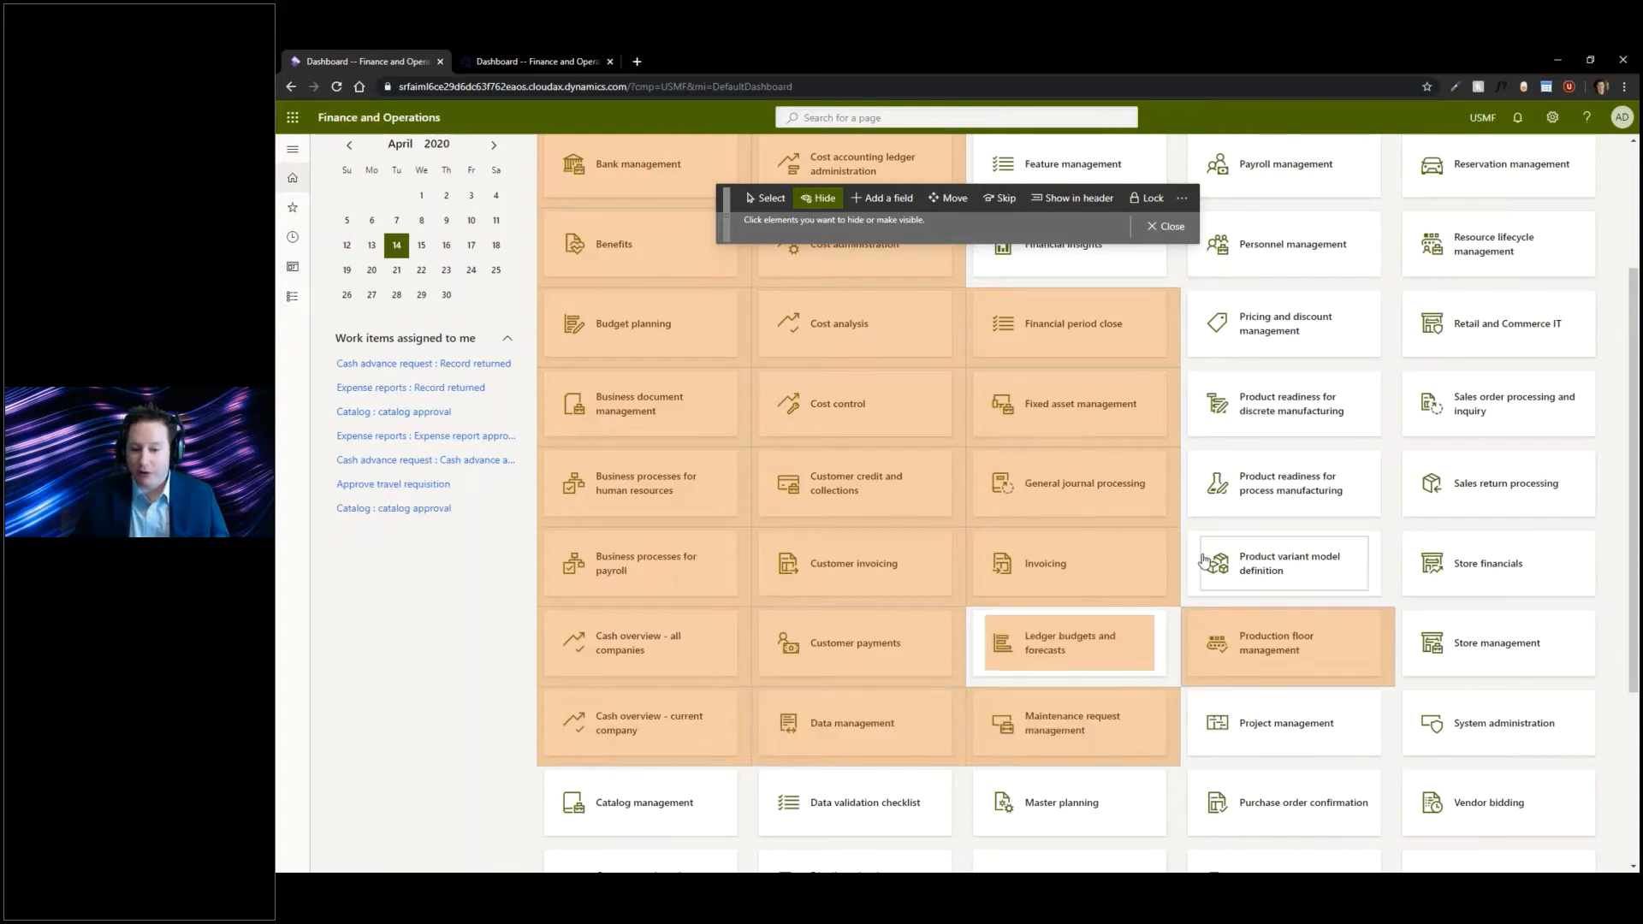
click(1205, 560)
click(1219, 489)
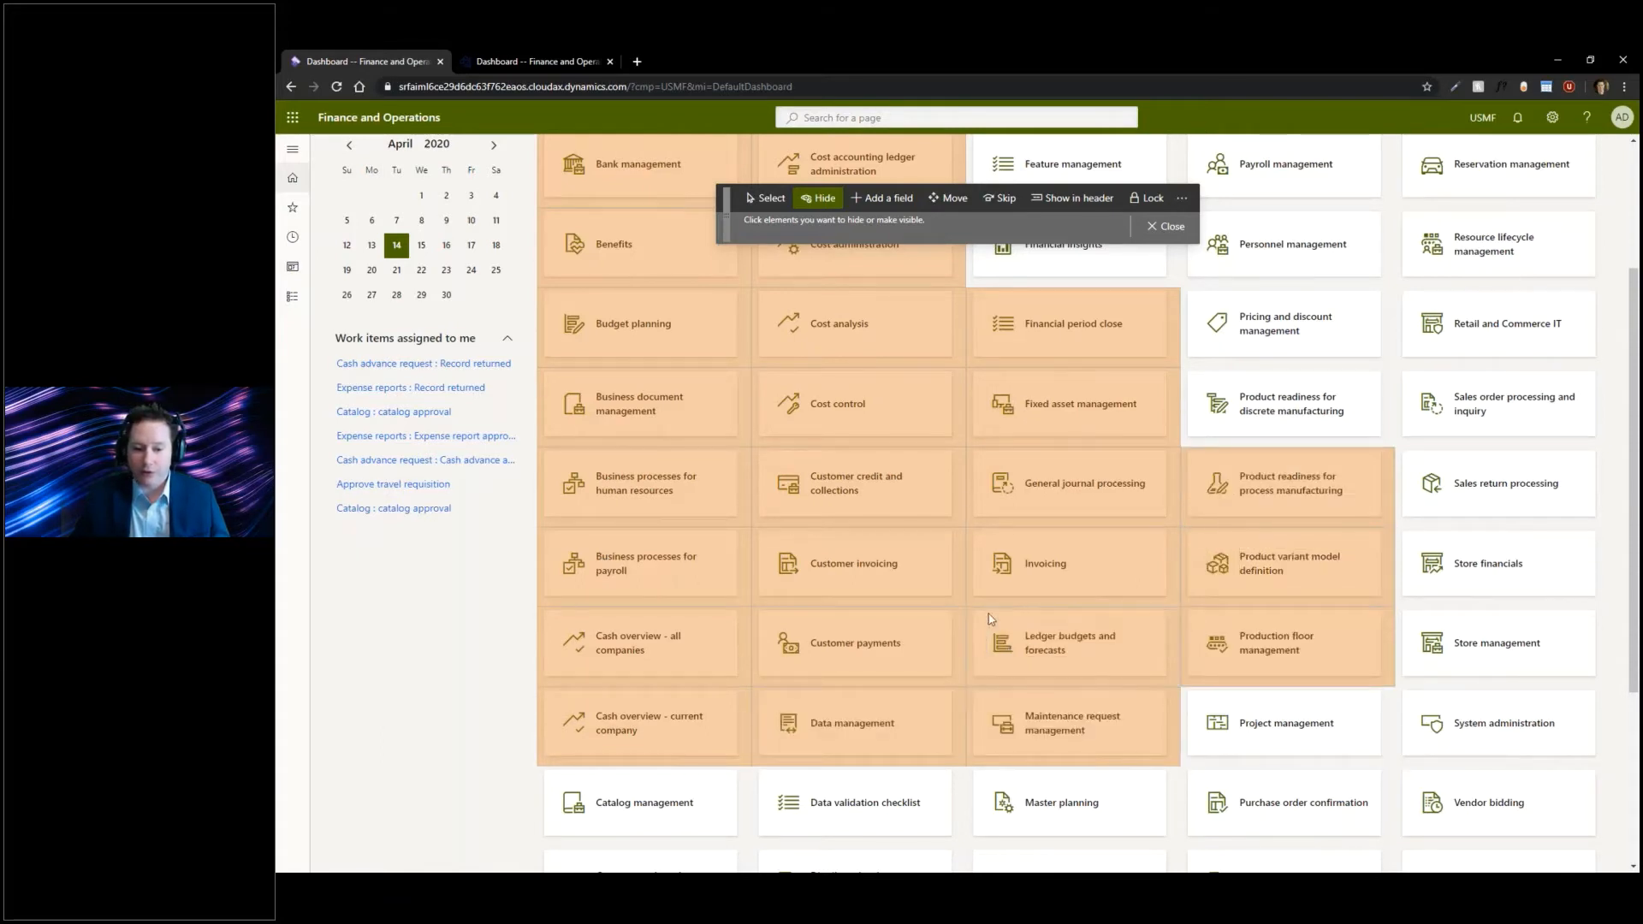
click(1162, 227)
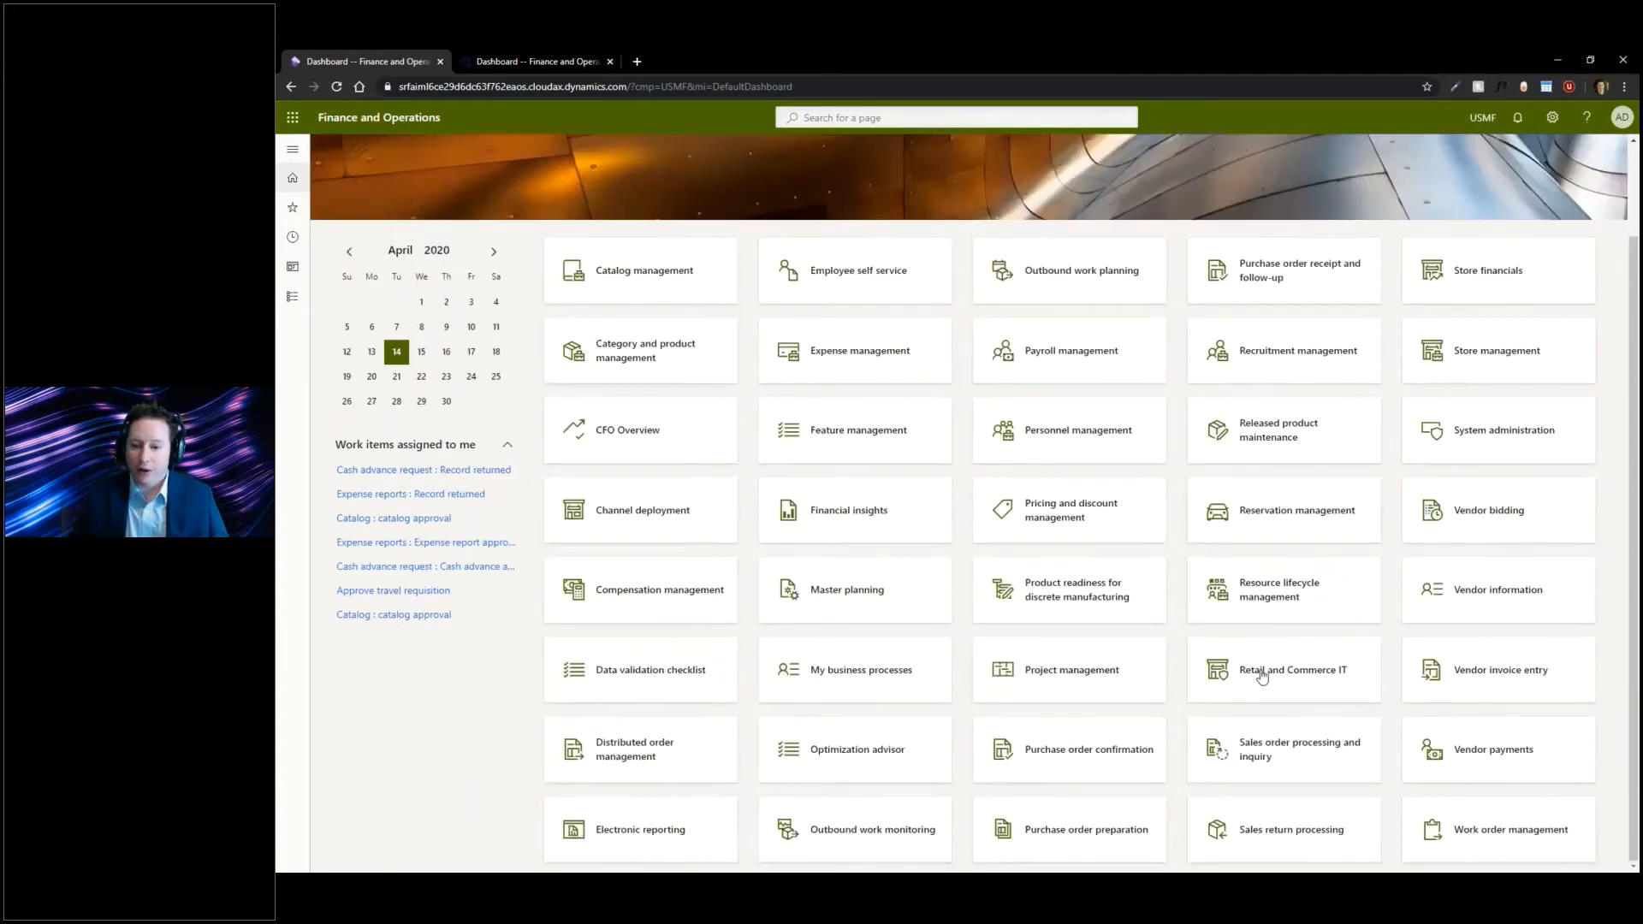
scroll(1285, 718, down, 1)
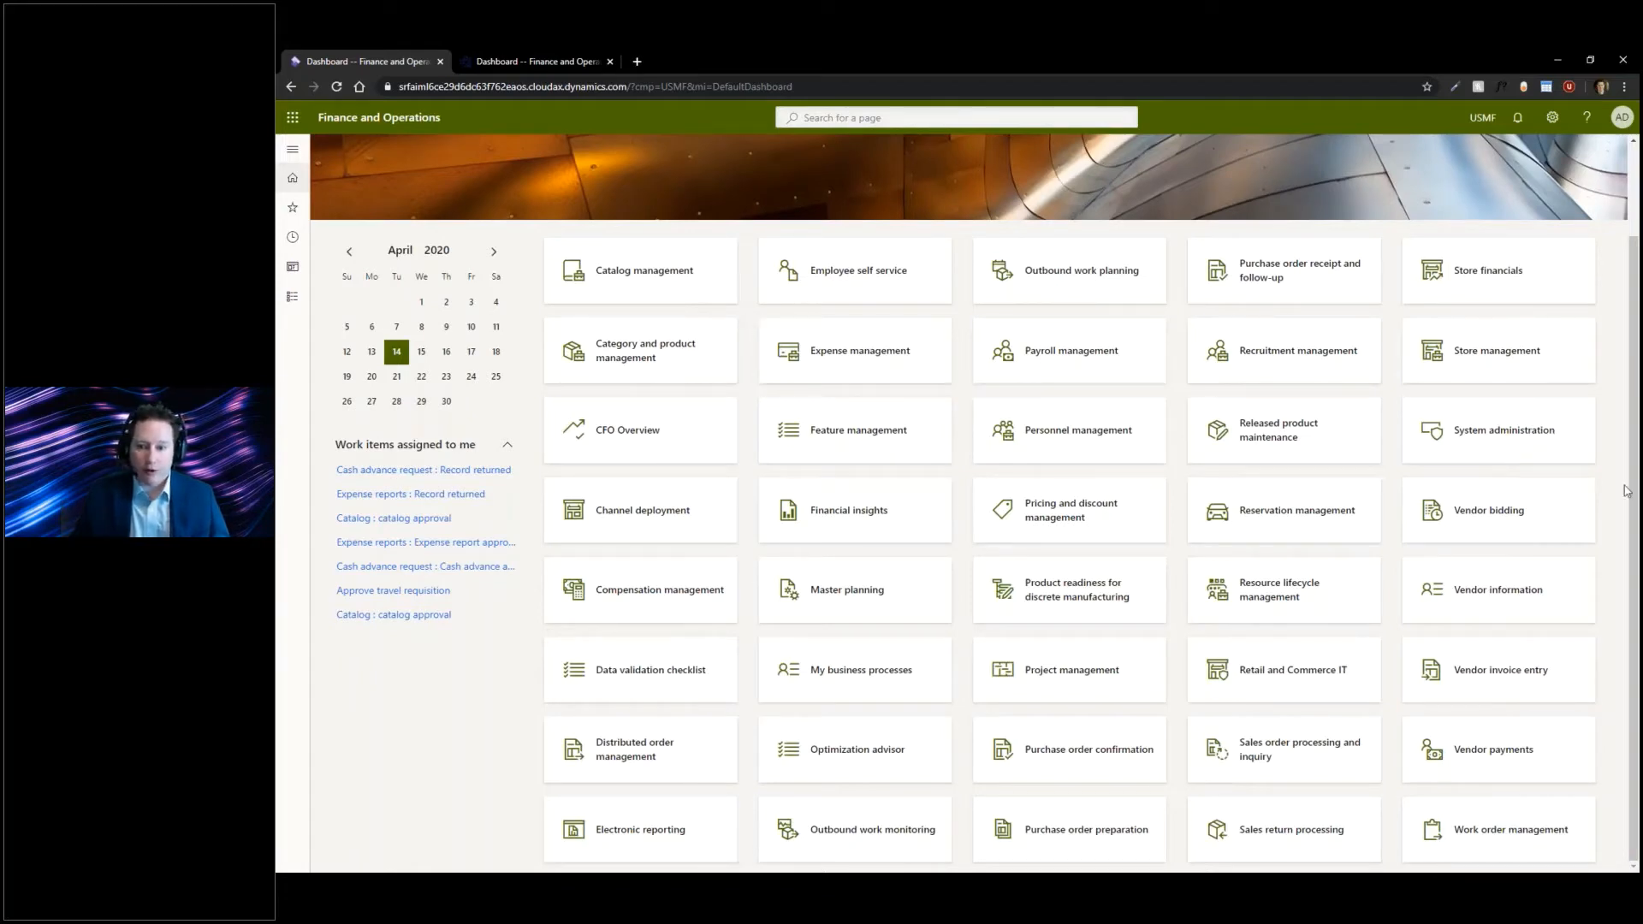
click(1287, 756)
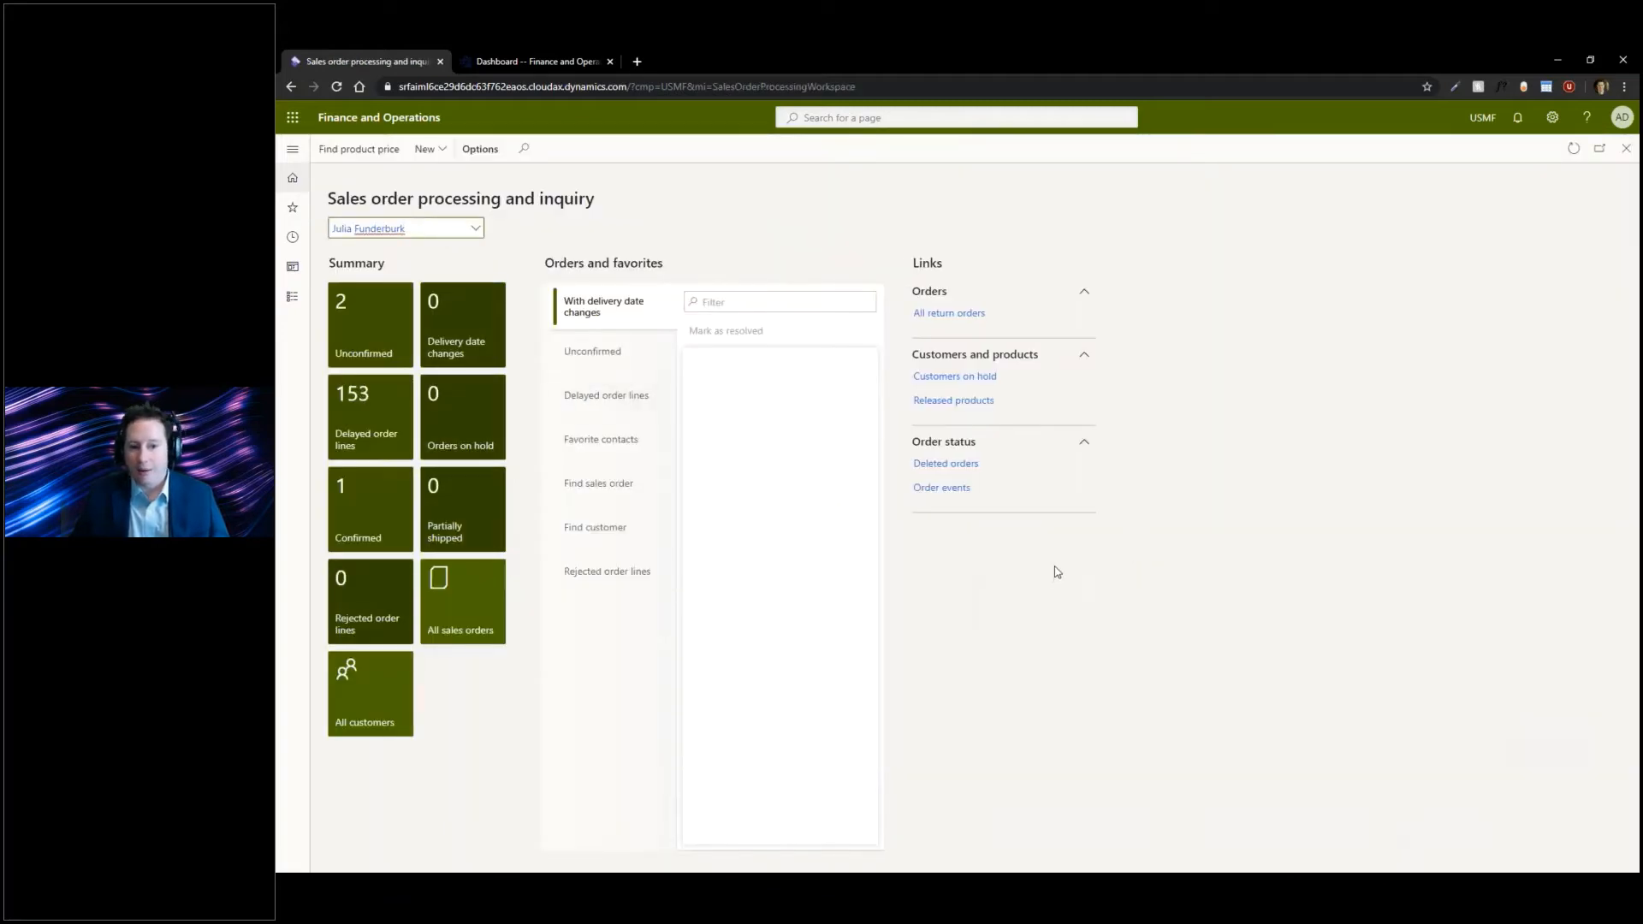
click(479, 149)
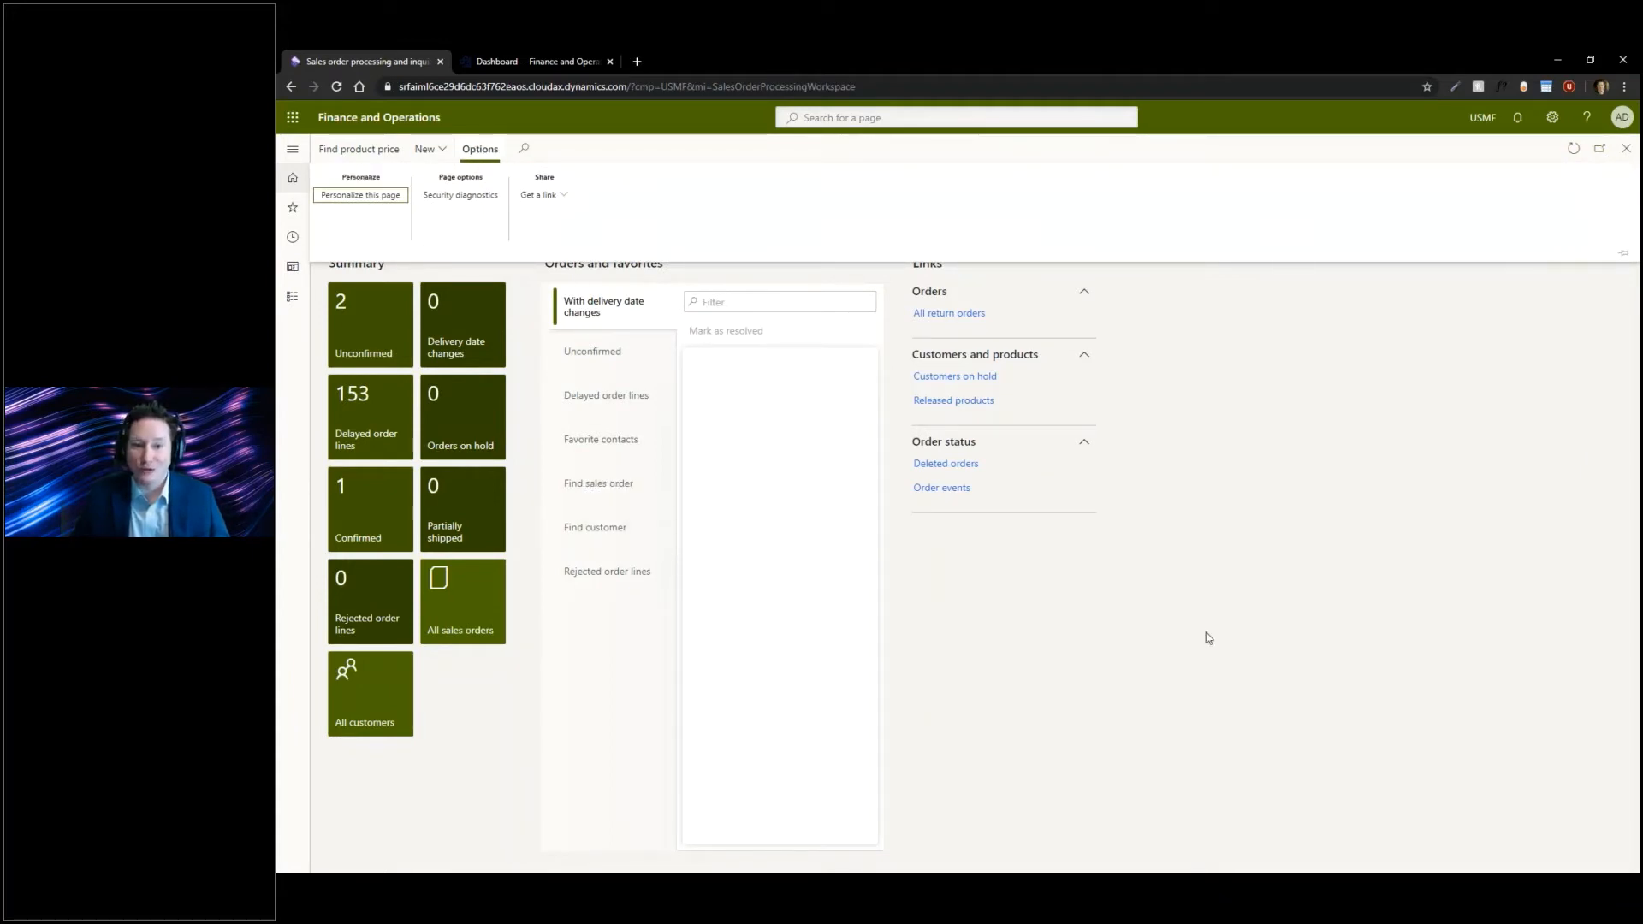
click(1265, 548)
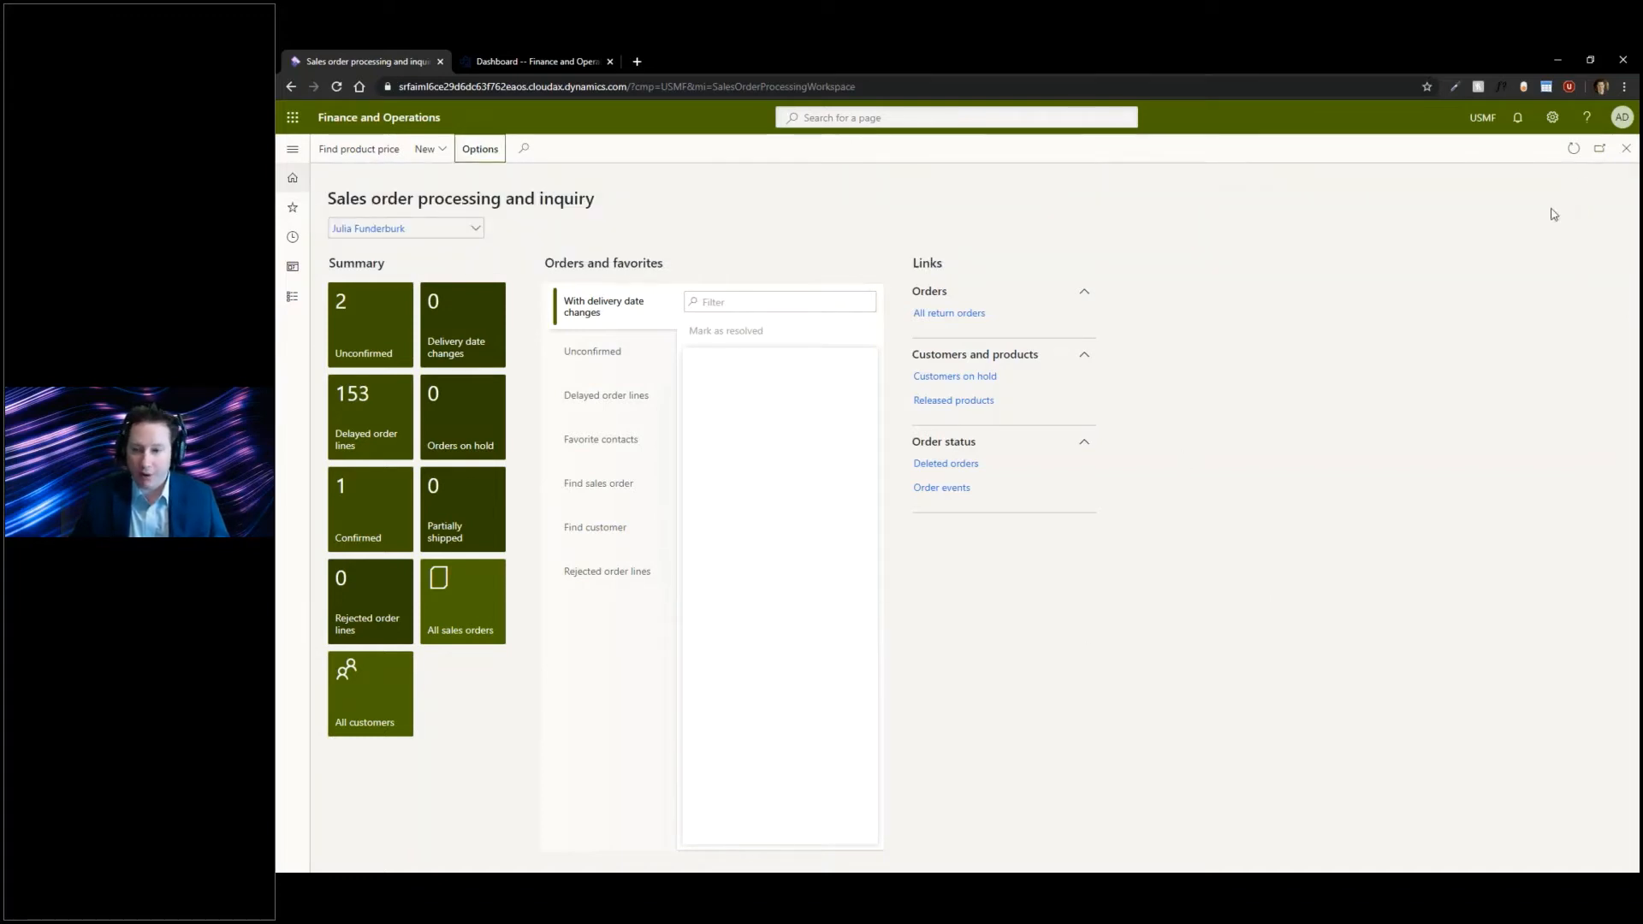
click(1627, 148)
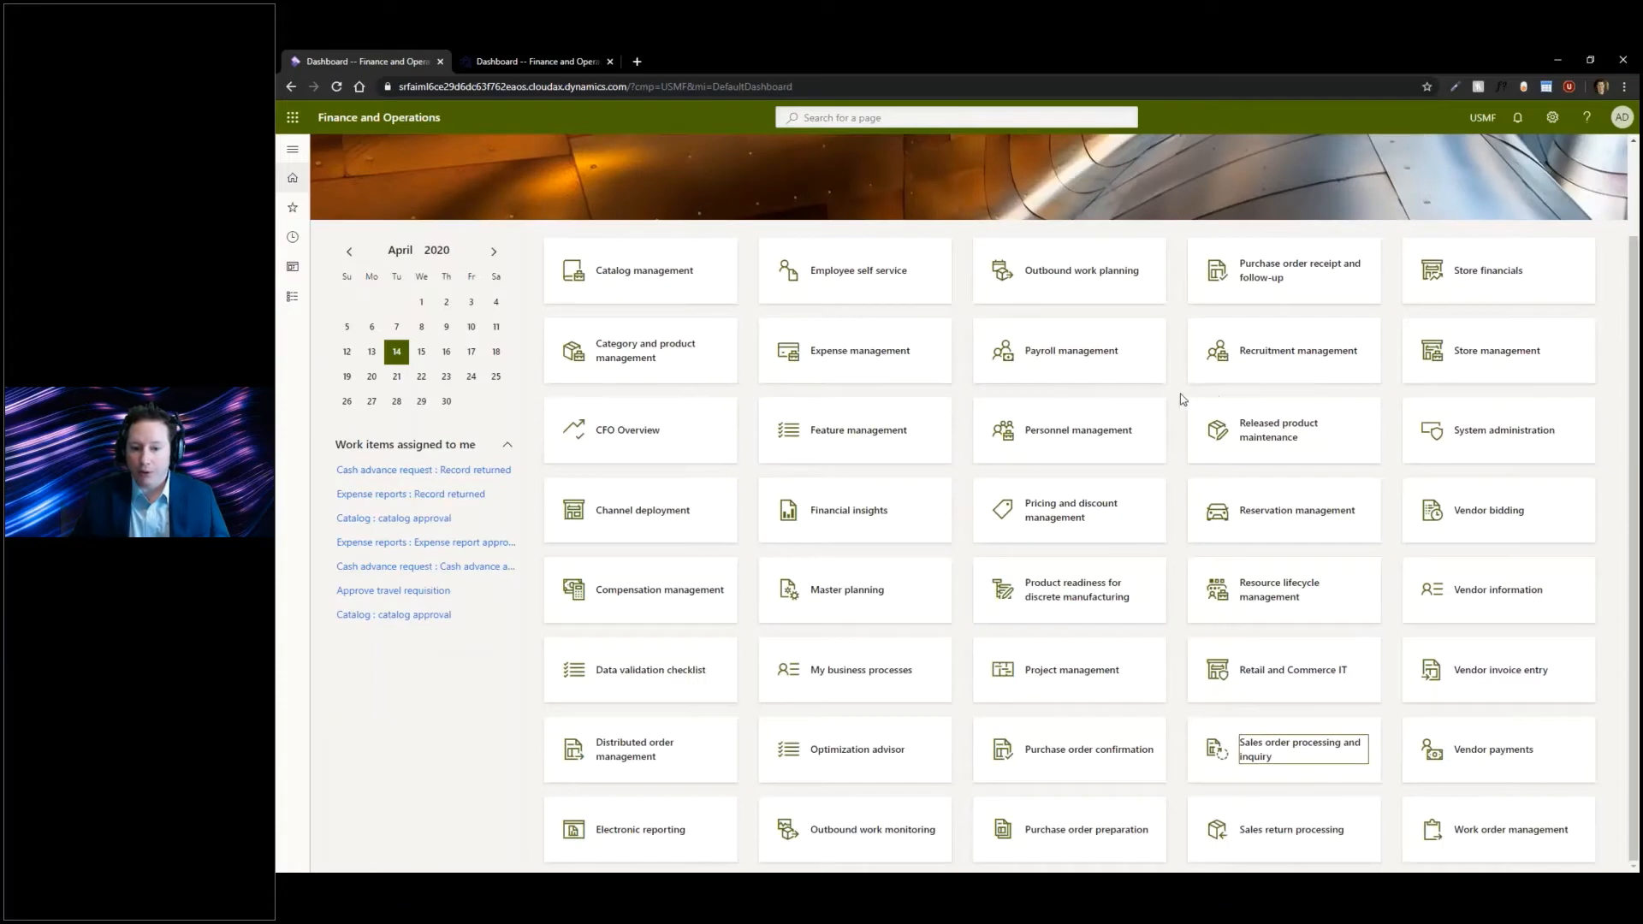
- Enter page personalization from the Payroll management tile, then leave without changes
right_click(1161, 379)
click(1232, 433)
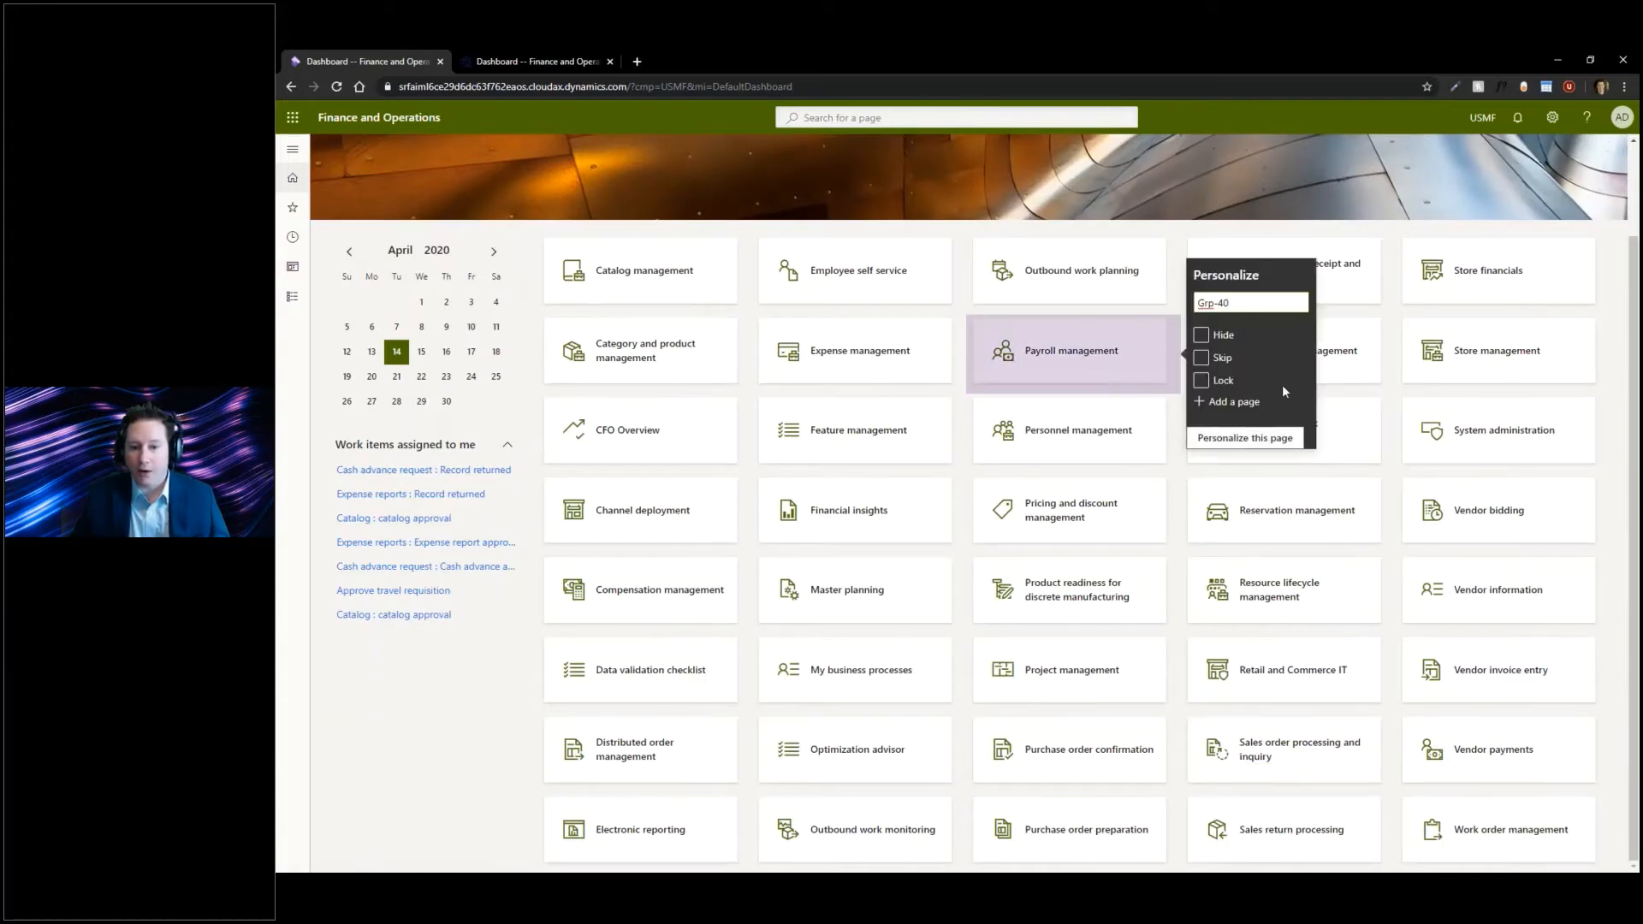
click(1245, 437)
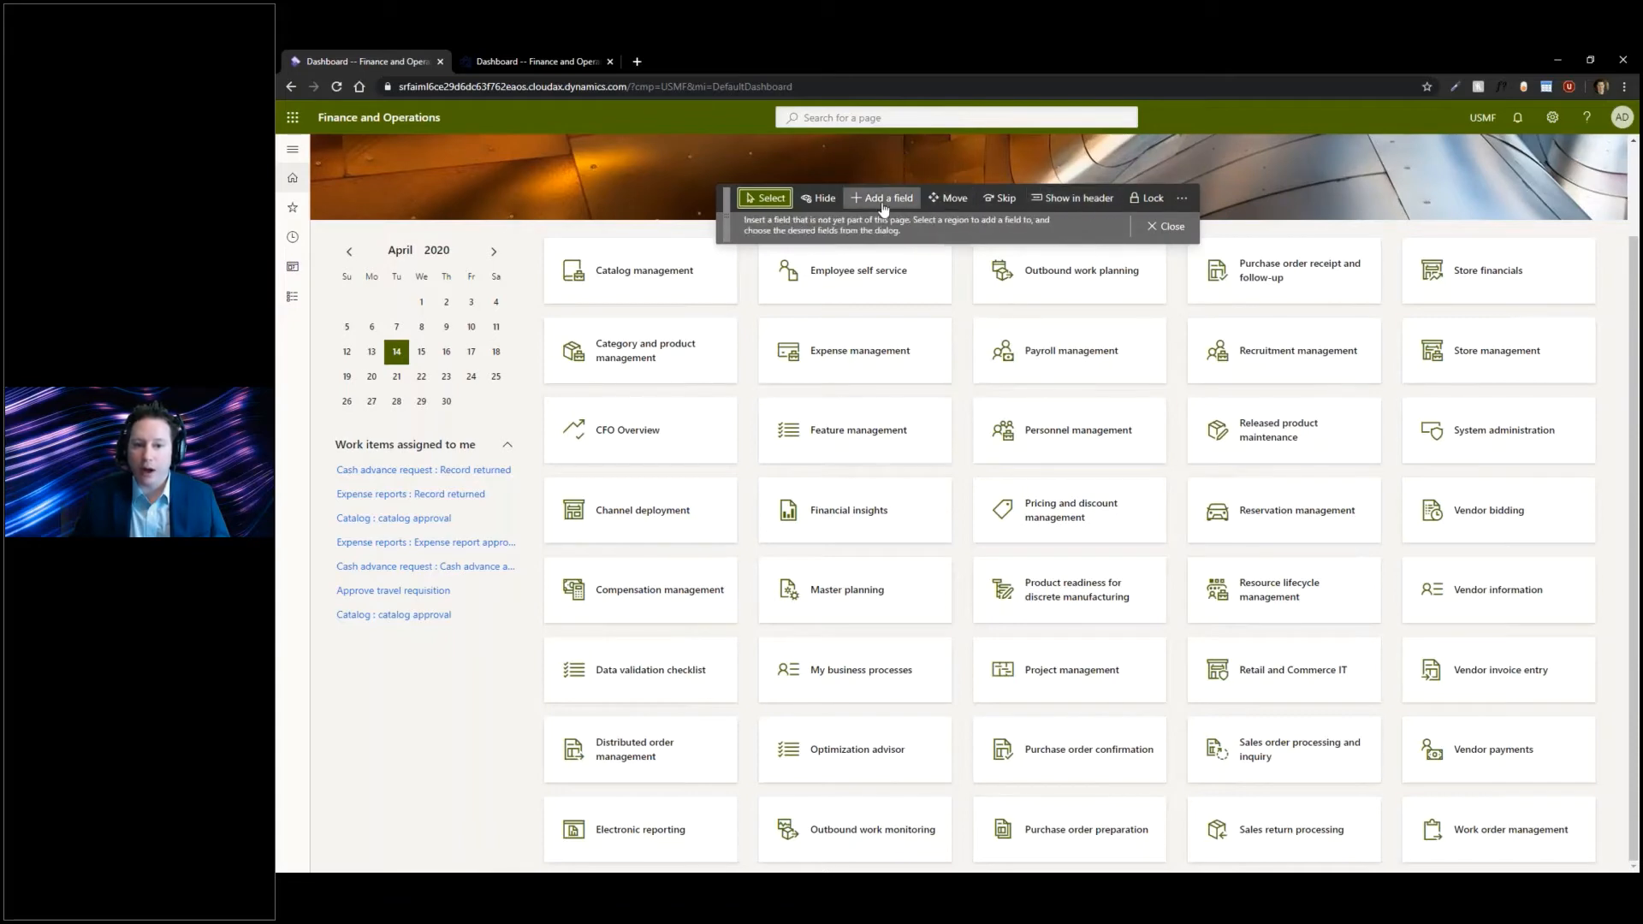
click(1181, 199)
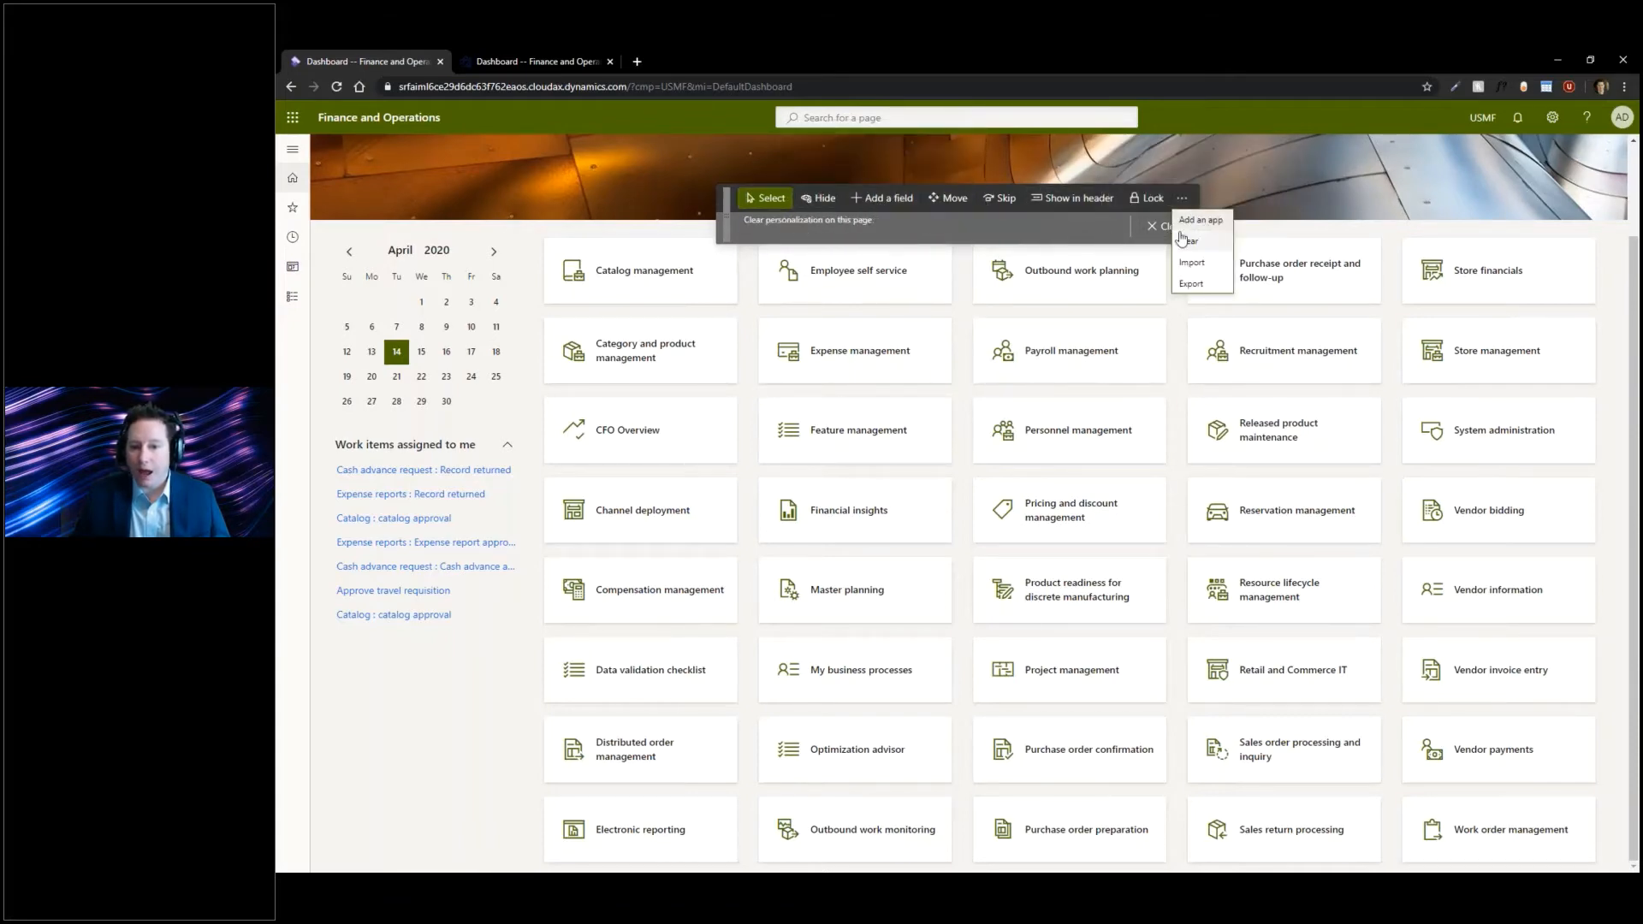
click(1153, 226)
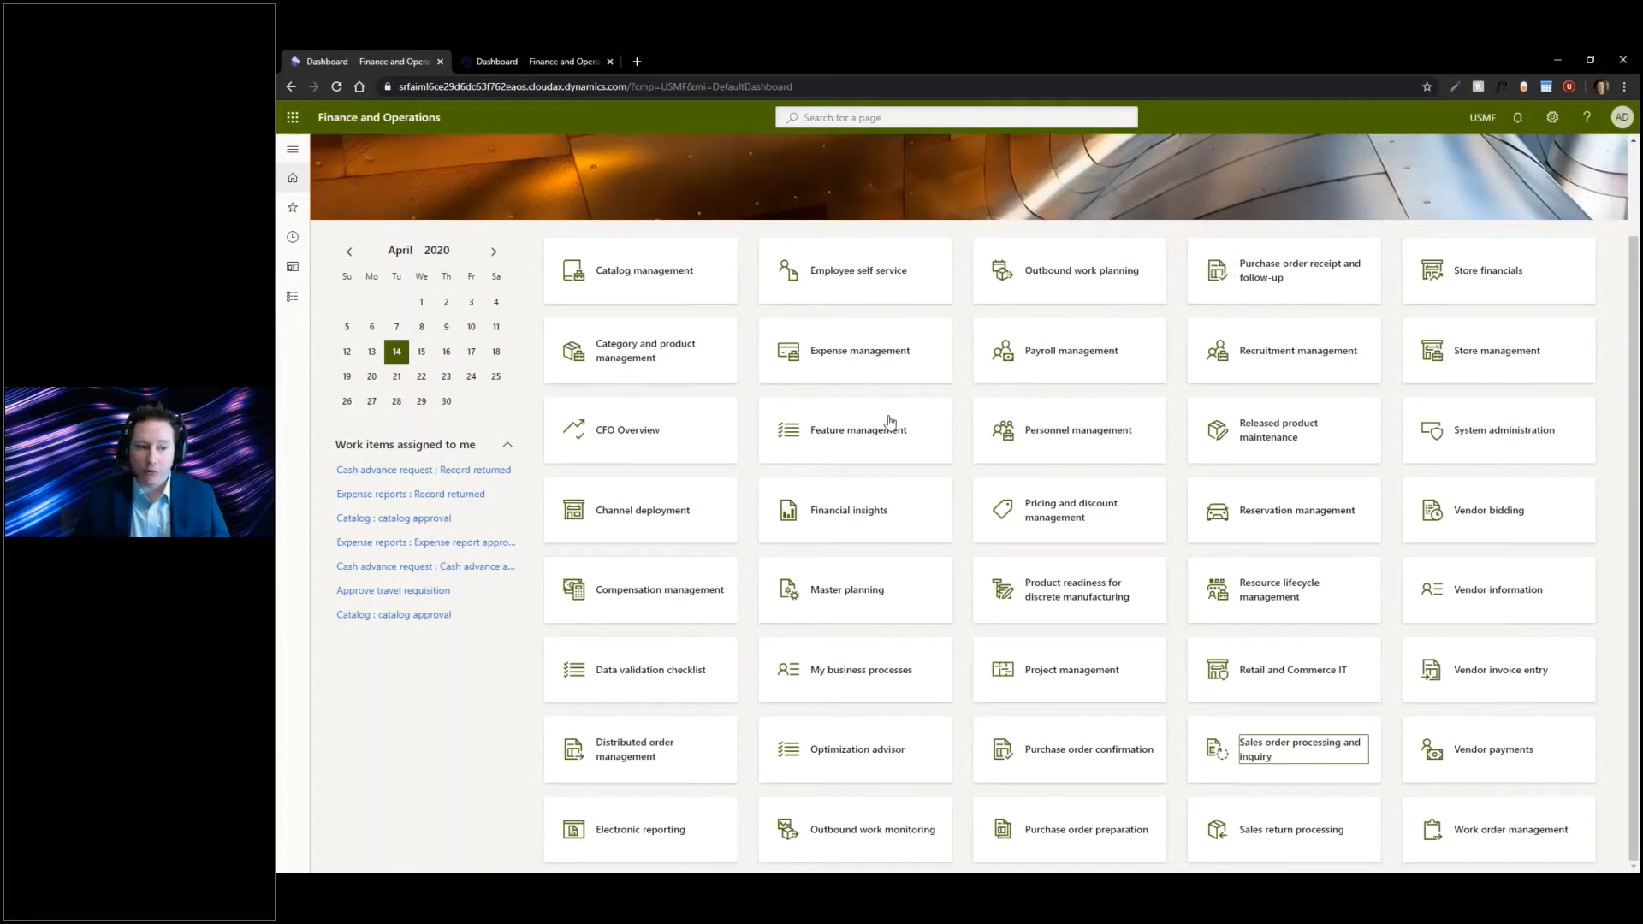
- From the Catalog management tile's Personalize flyout, bring up the Add a page choices
right_click(752, 281)
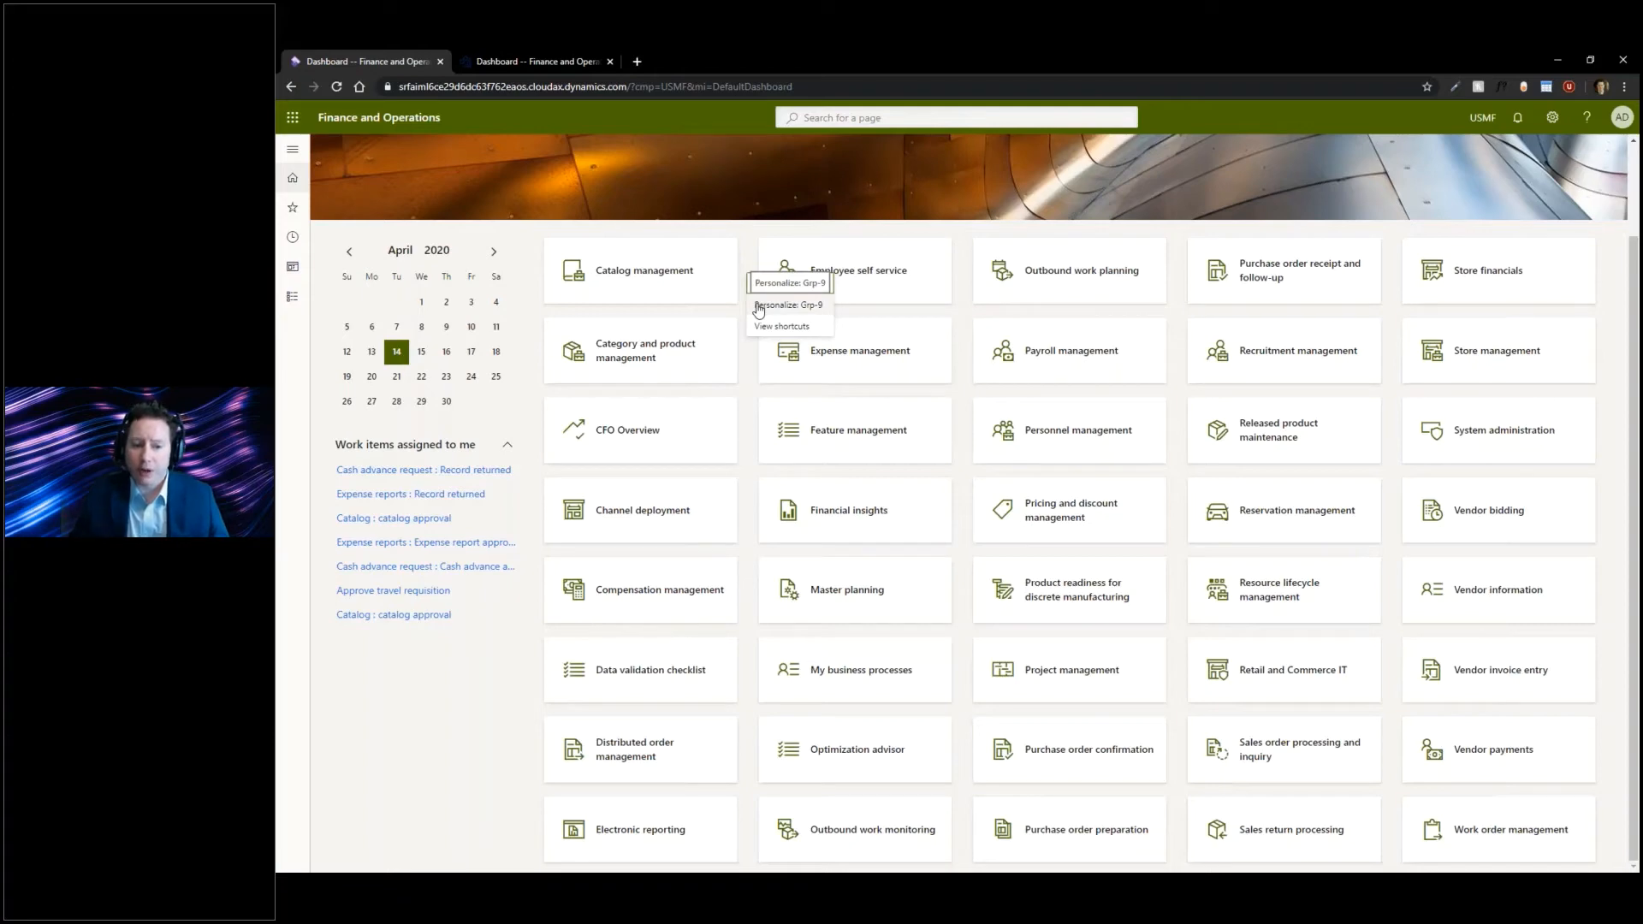
click(758, 308)
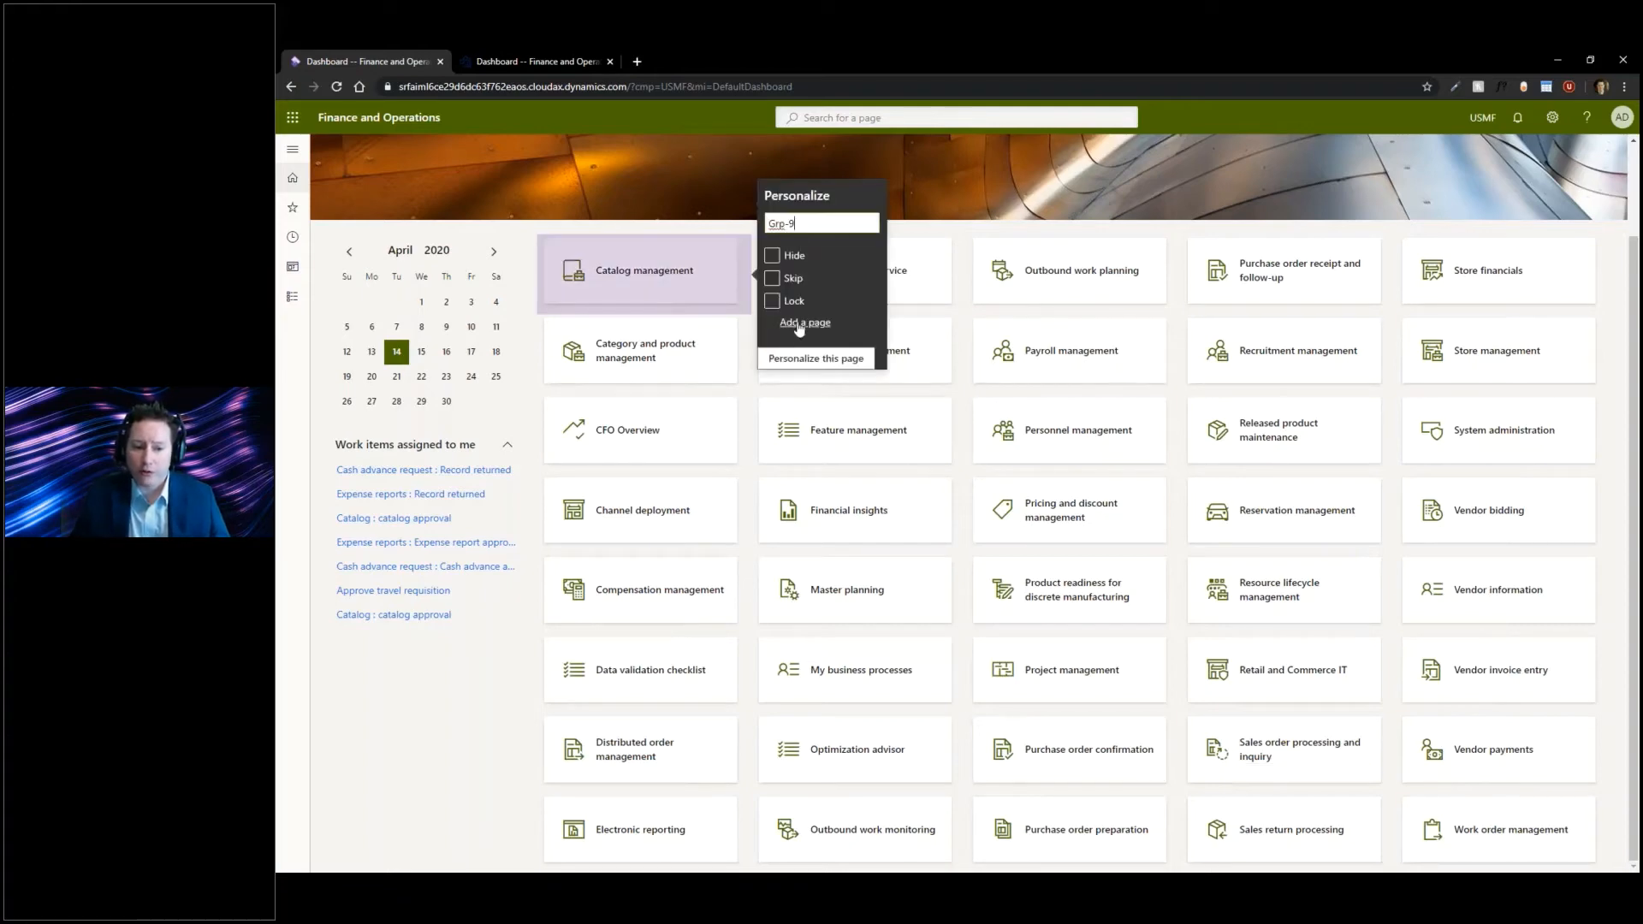
click(799, 323)
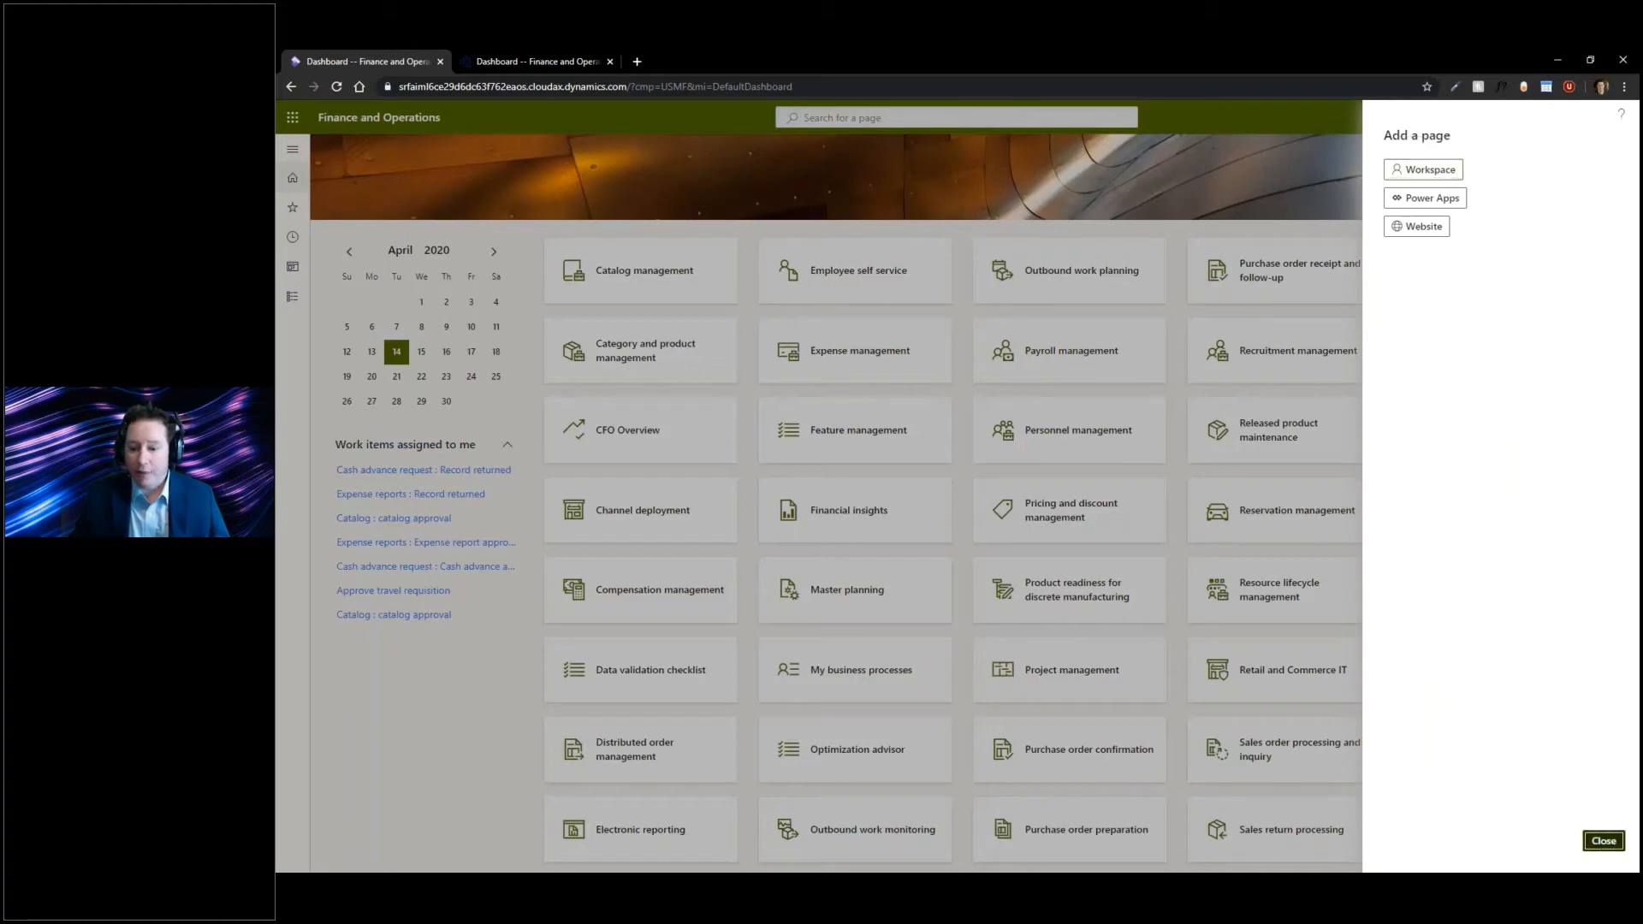
click(1602, 842)
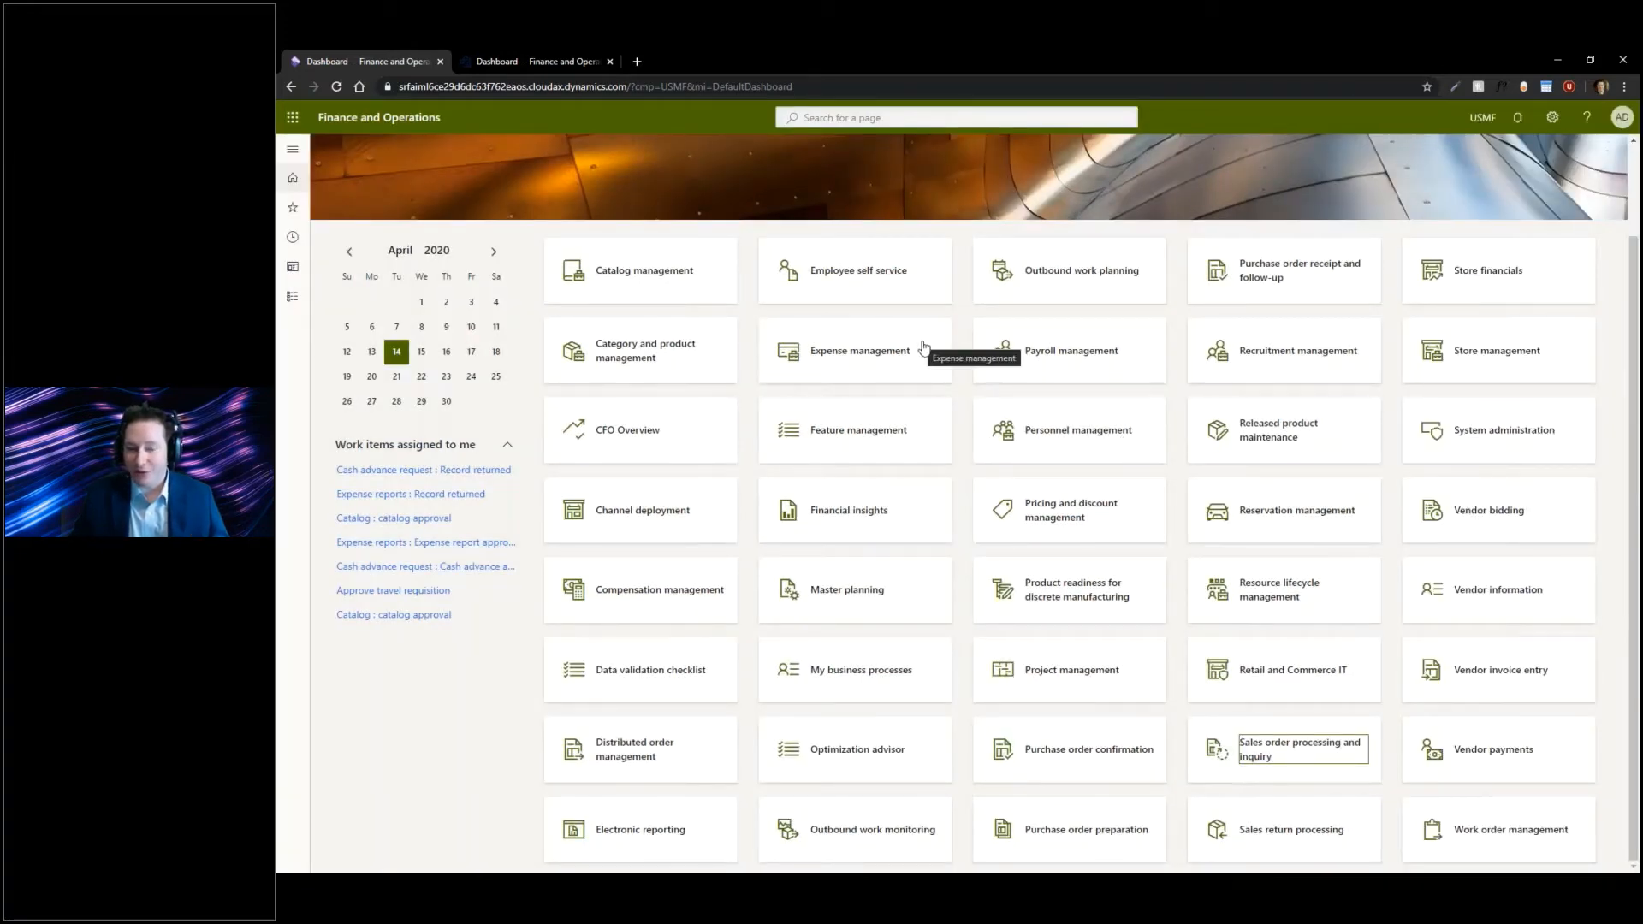
right_click(750, 276)
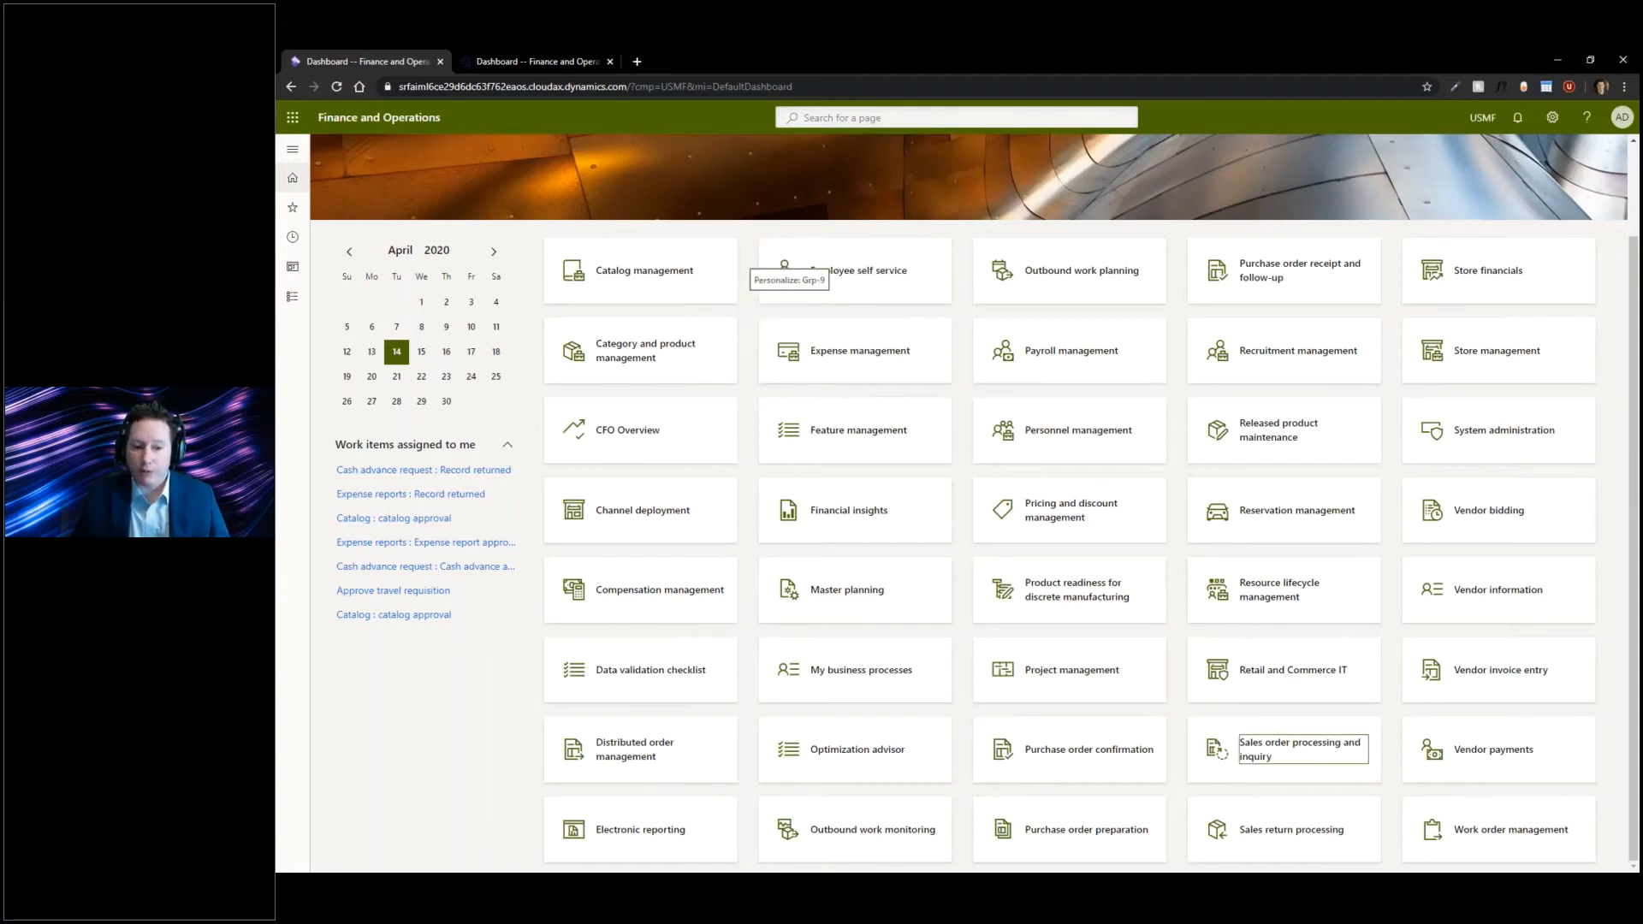
click(799, 305)
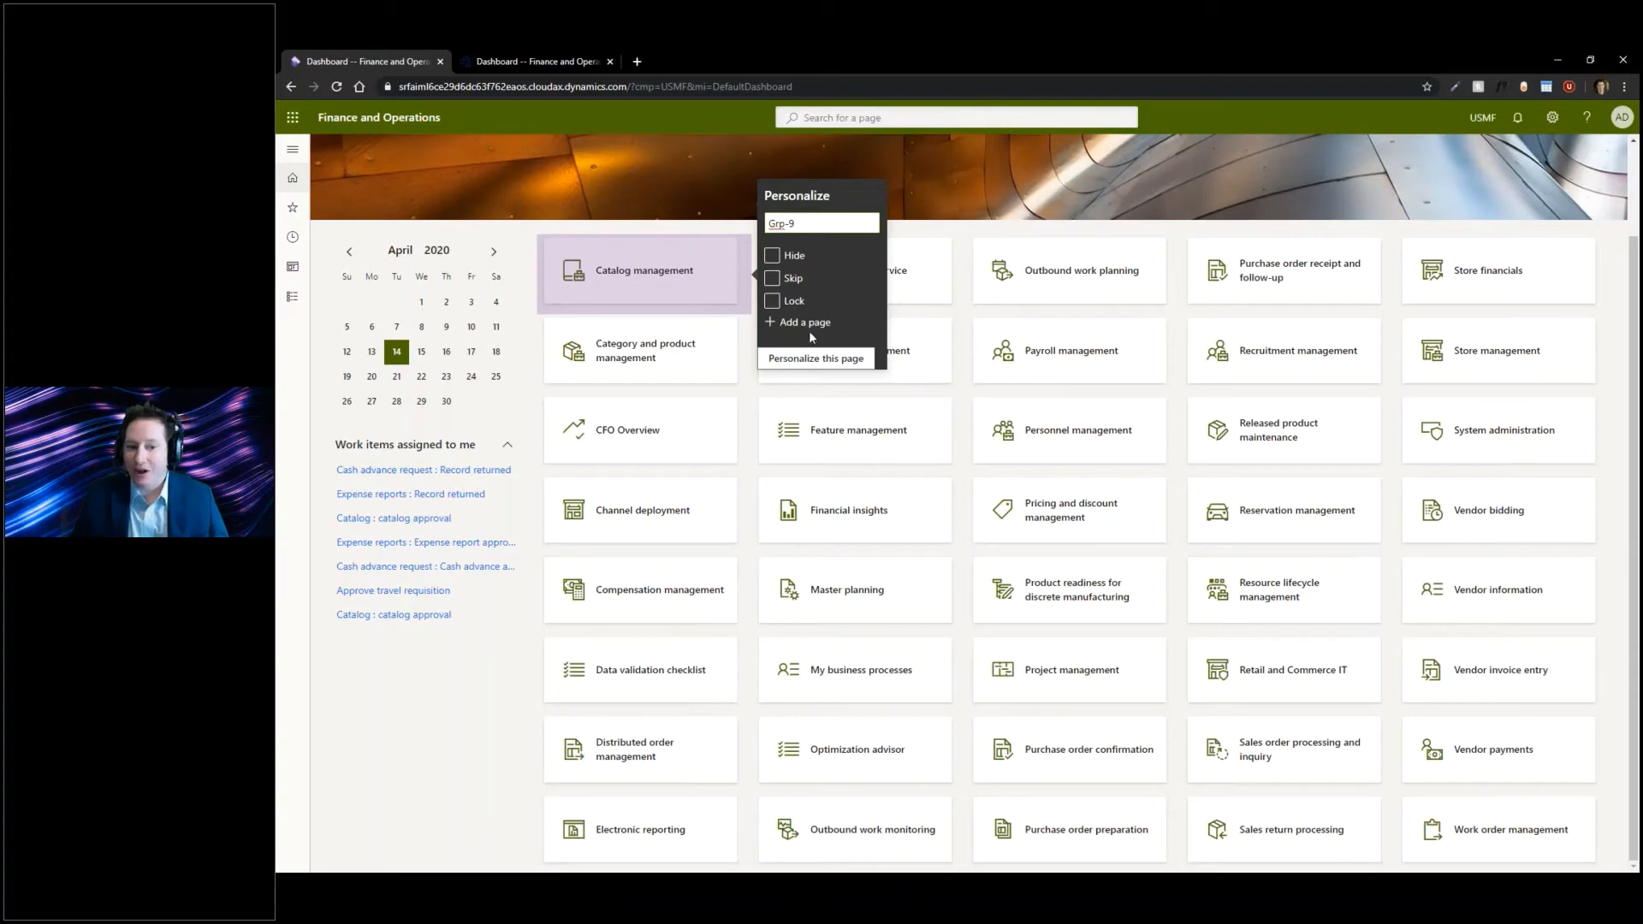
click(808, 325)
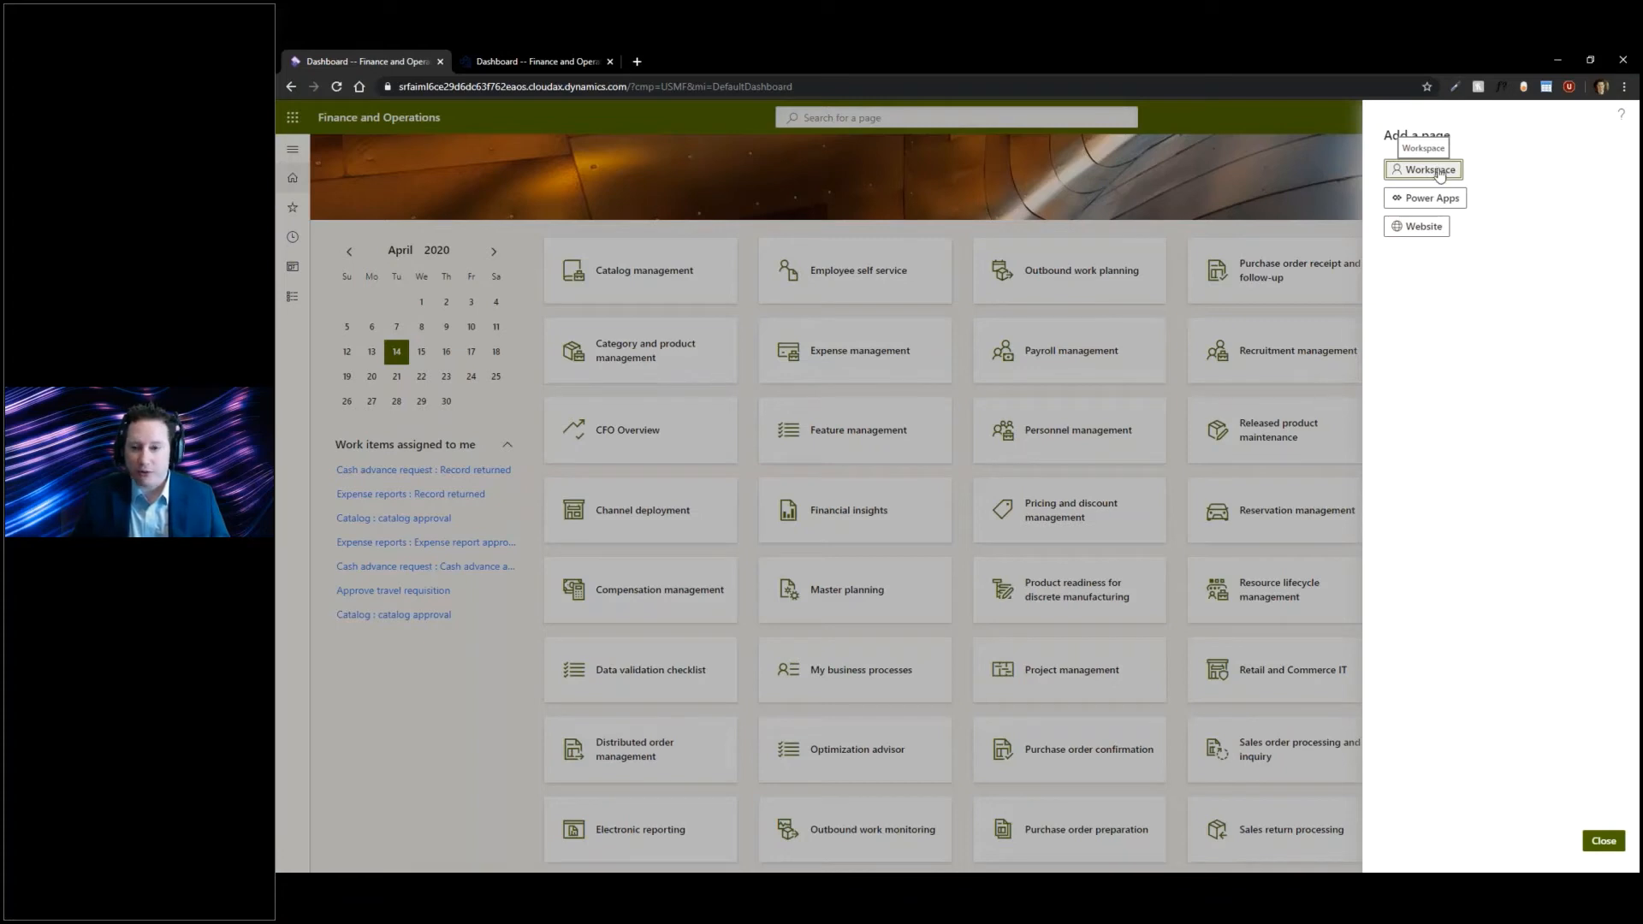
- Create a new Workspace page named My Sales Order Processing
click(1427, 170)
text(My Sales)
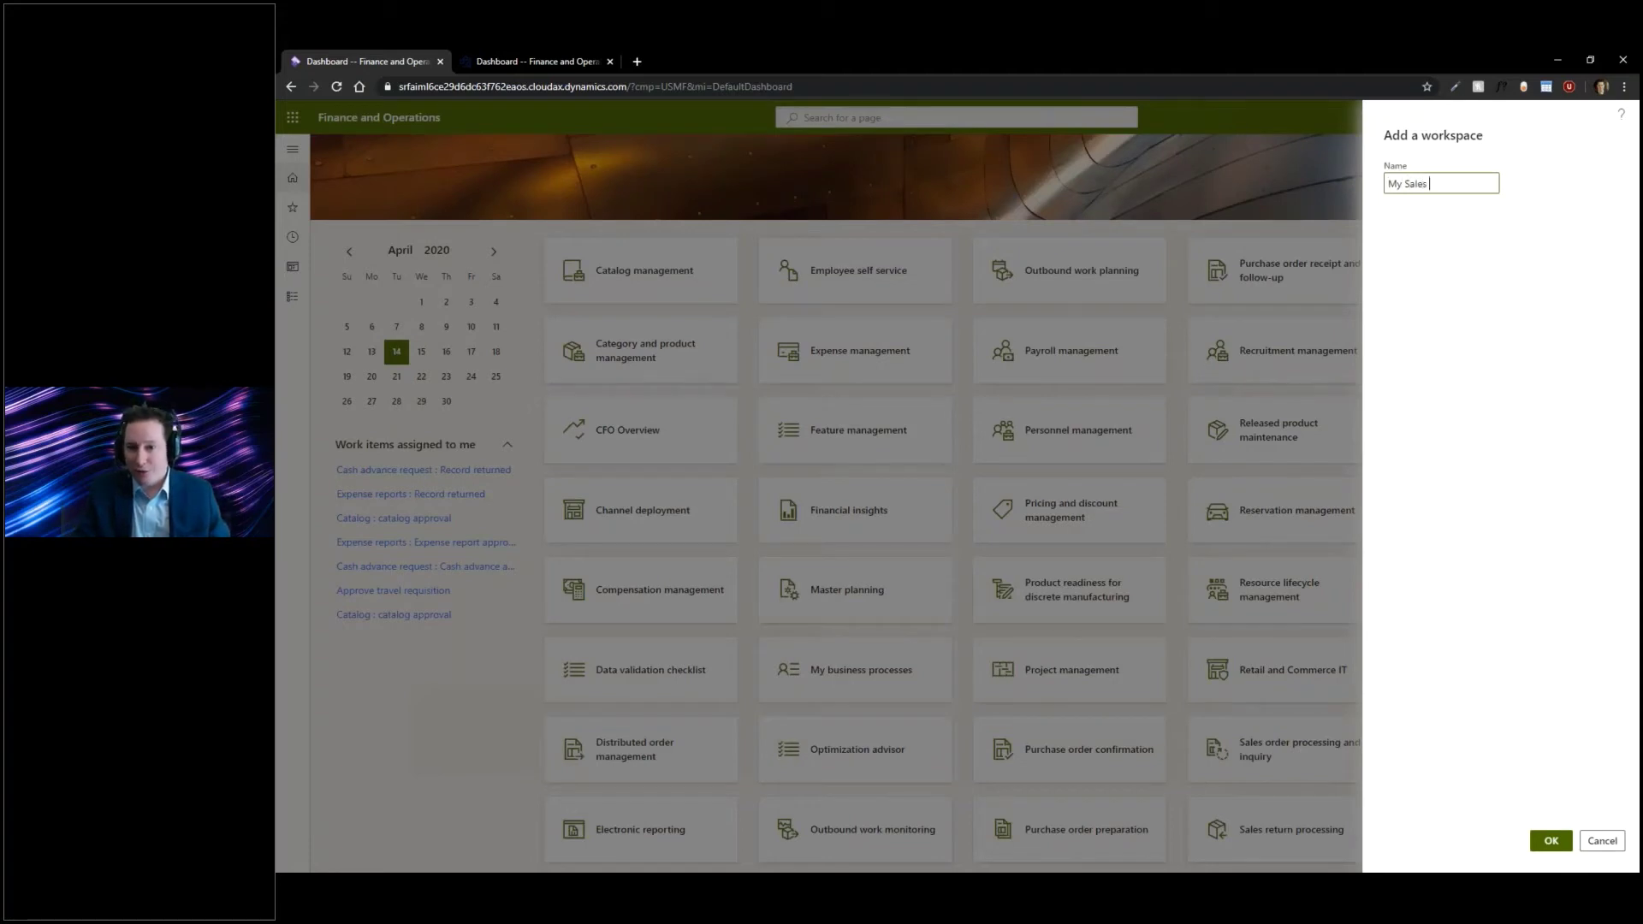
text(Order Processing)
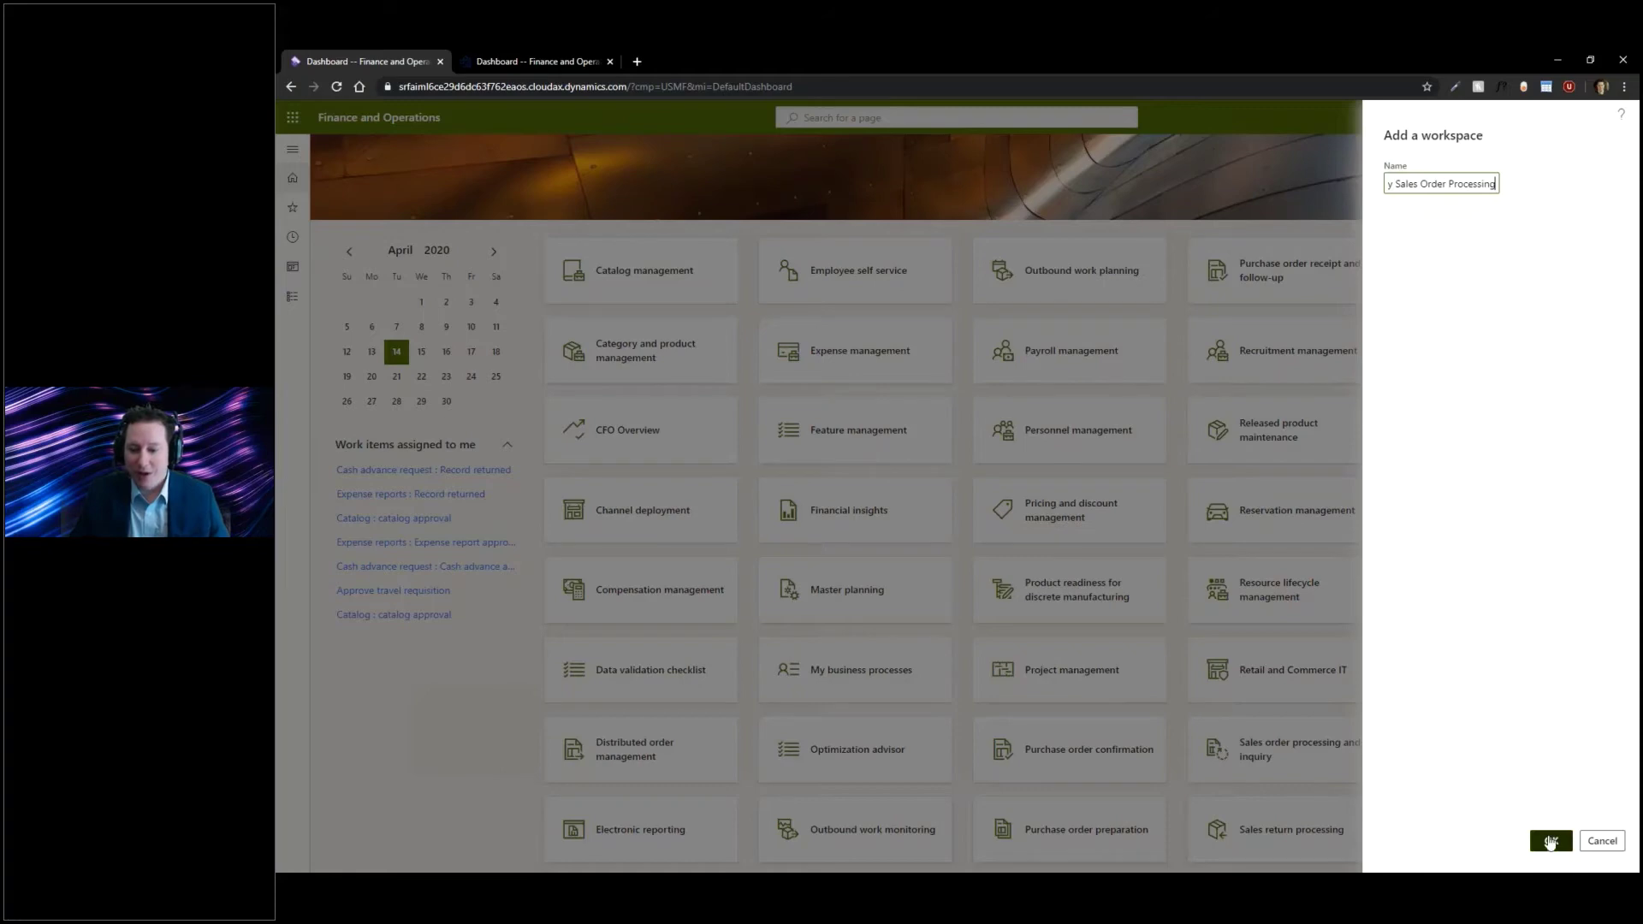
click(1551, 841)
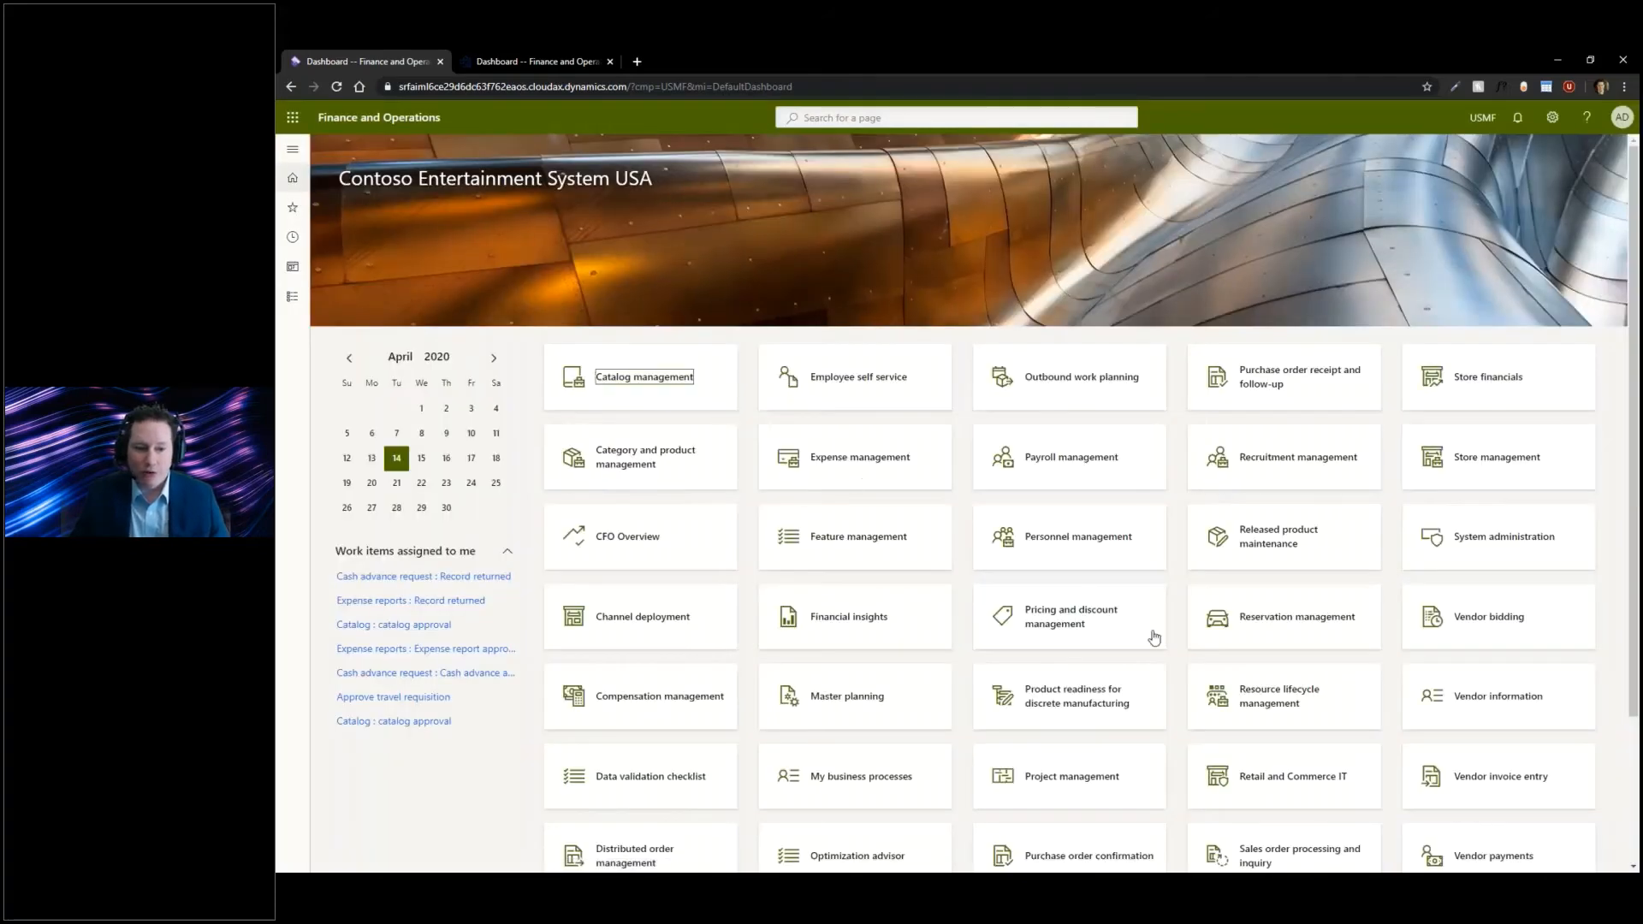
scroll(1153, 641, down, 3)
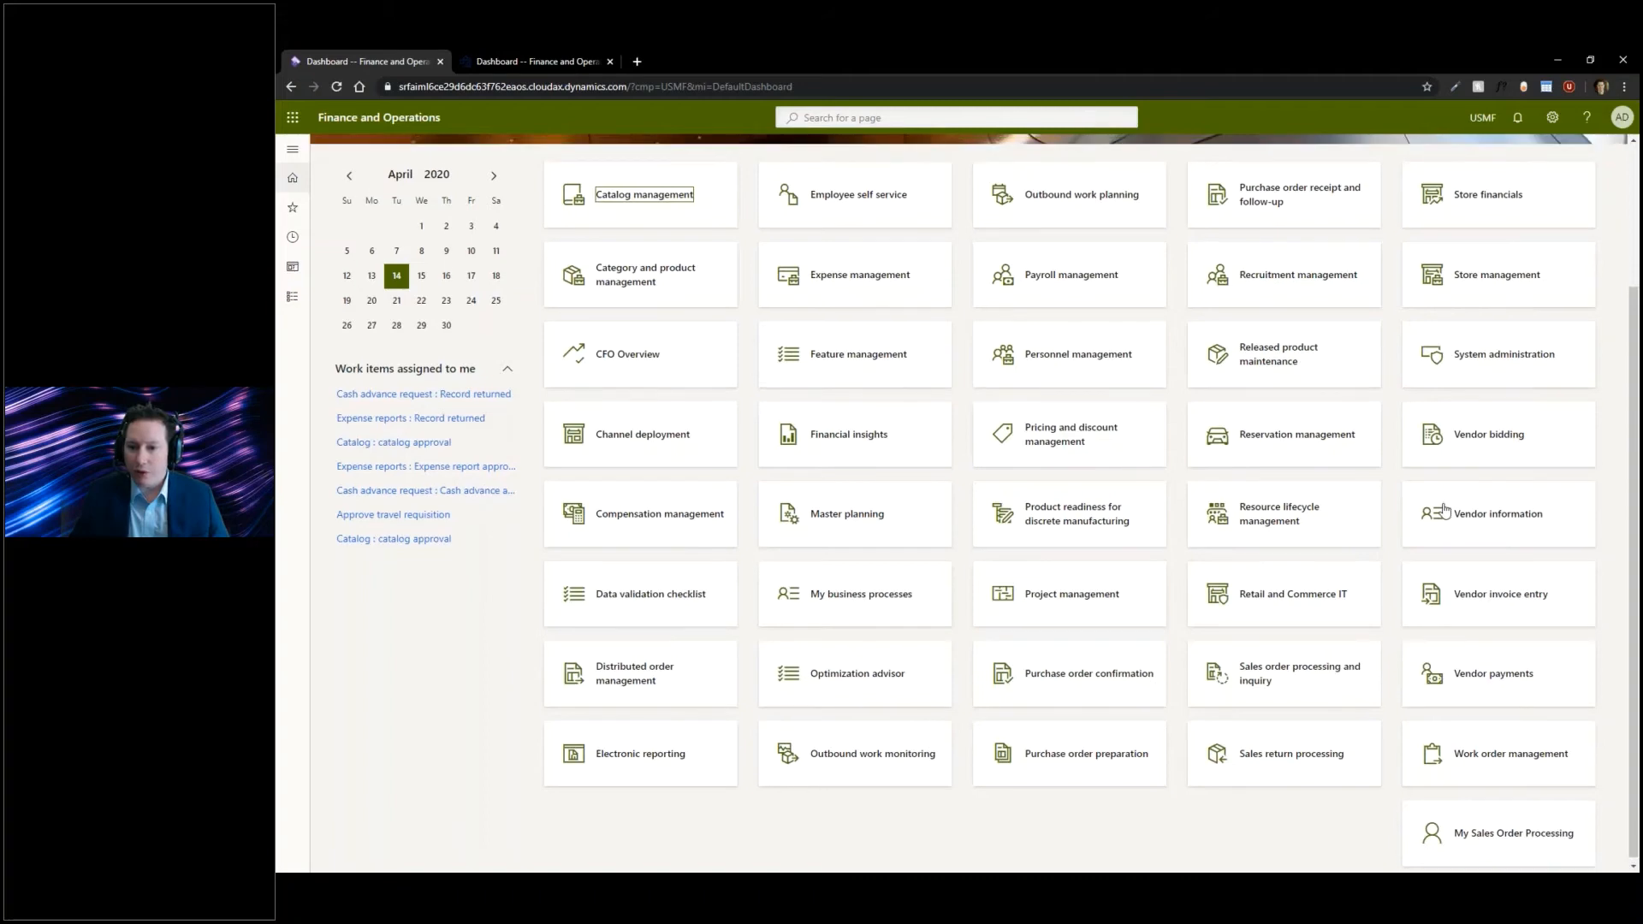
scroll(1438, 508, up, 3)
scroll(1309, 718, down, 3)
- From All customers, start Add to workspace with My Sales Order Processing as the destination
click(1296, 808)
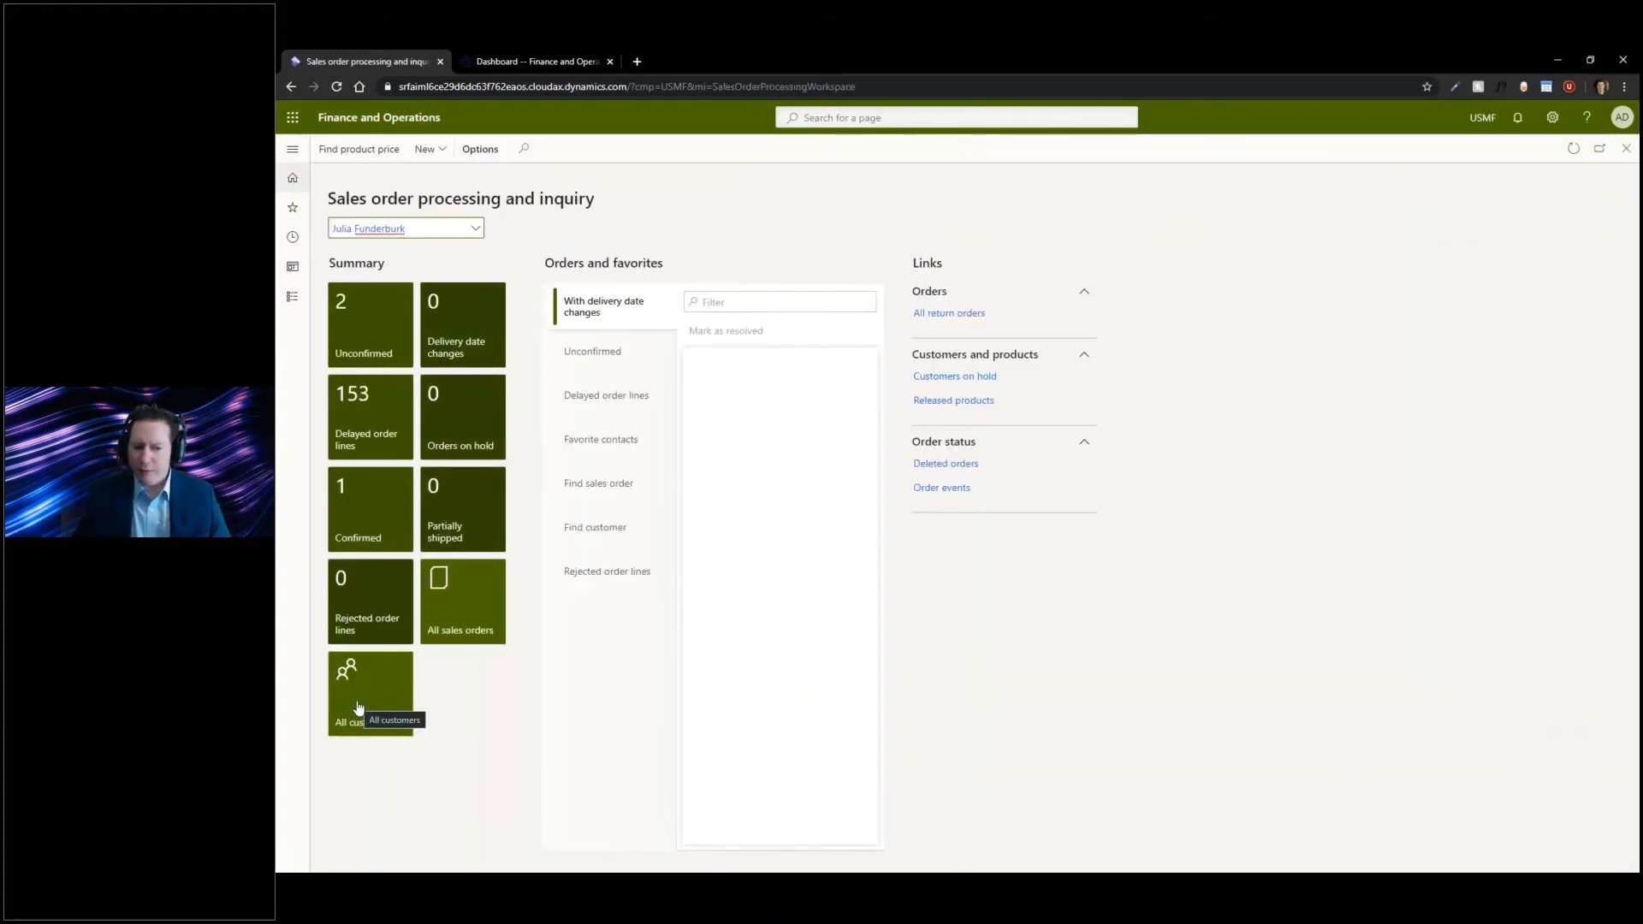
click(359, 708)
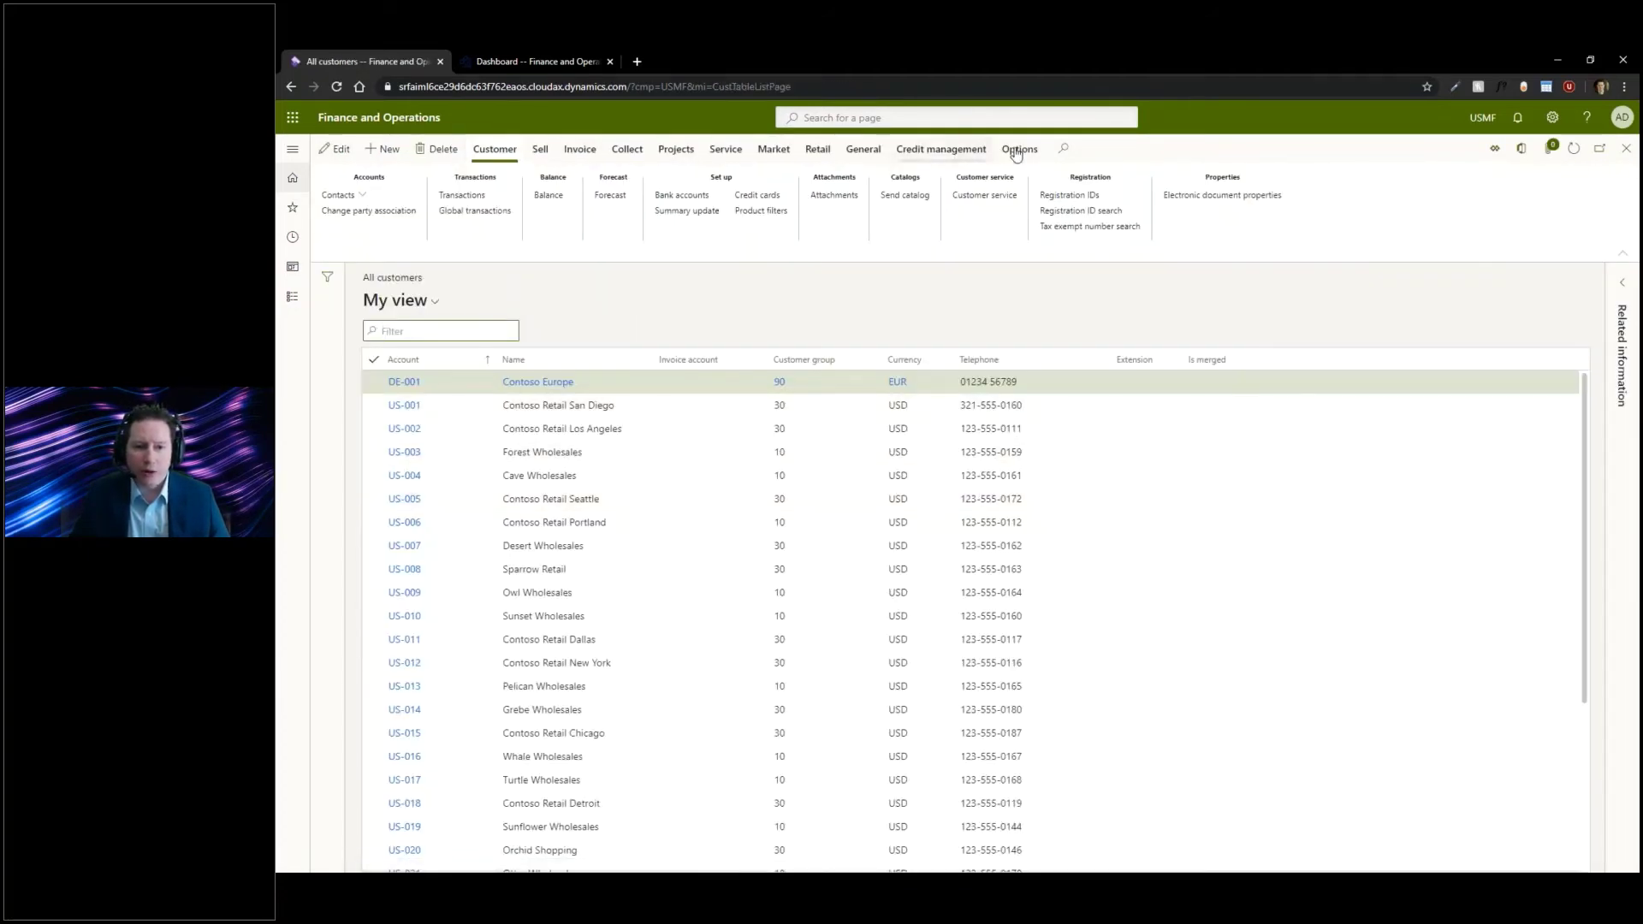
click(1018, 150)
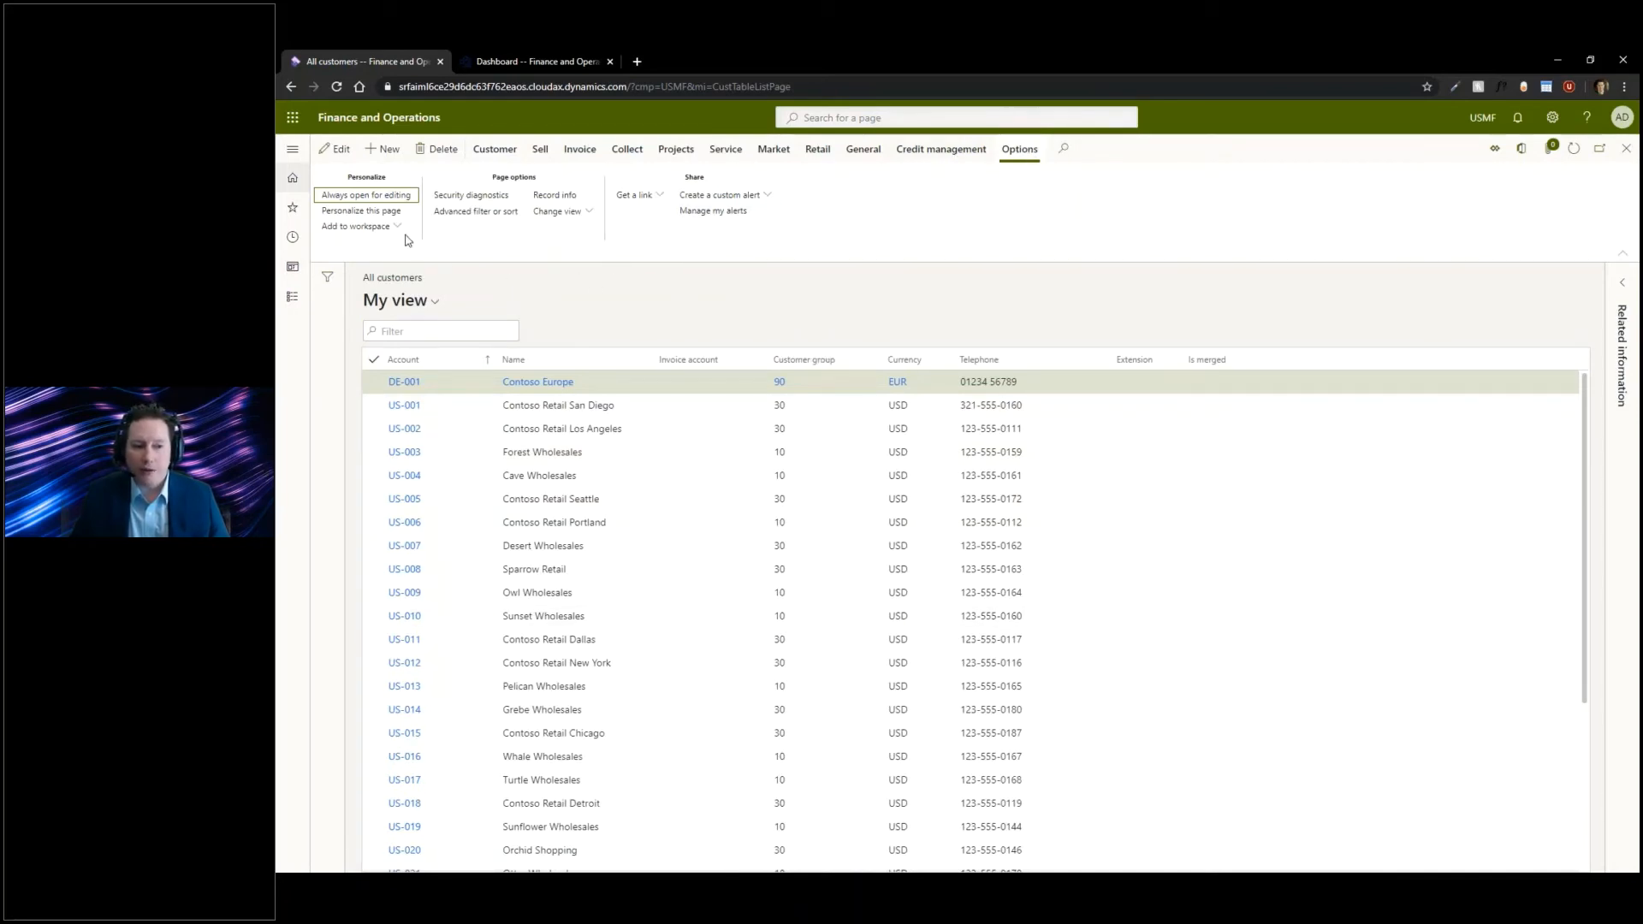
click(359, 226)
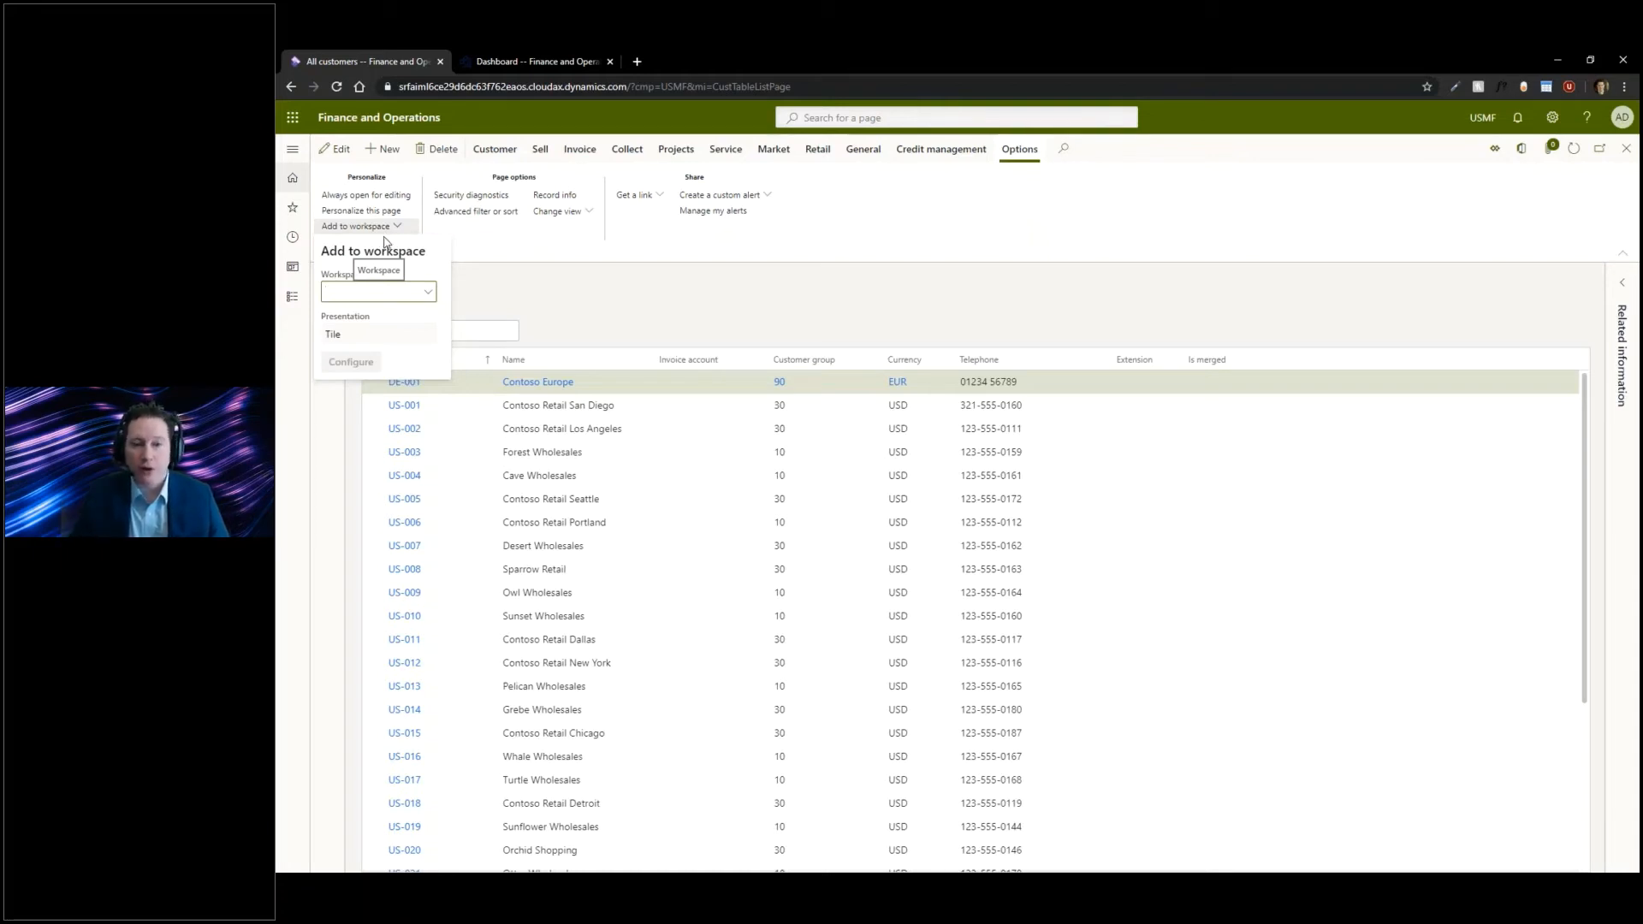
click(432, 295)
scroll(398, 385, down, 5)
scroll(442, 410, down, 5)
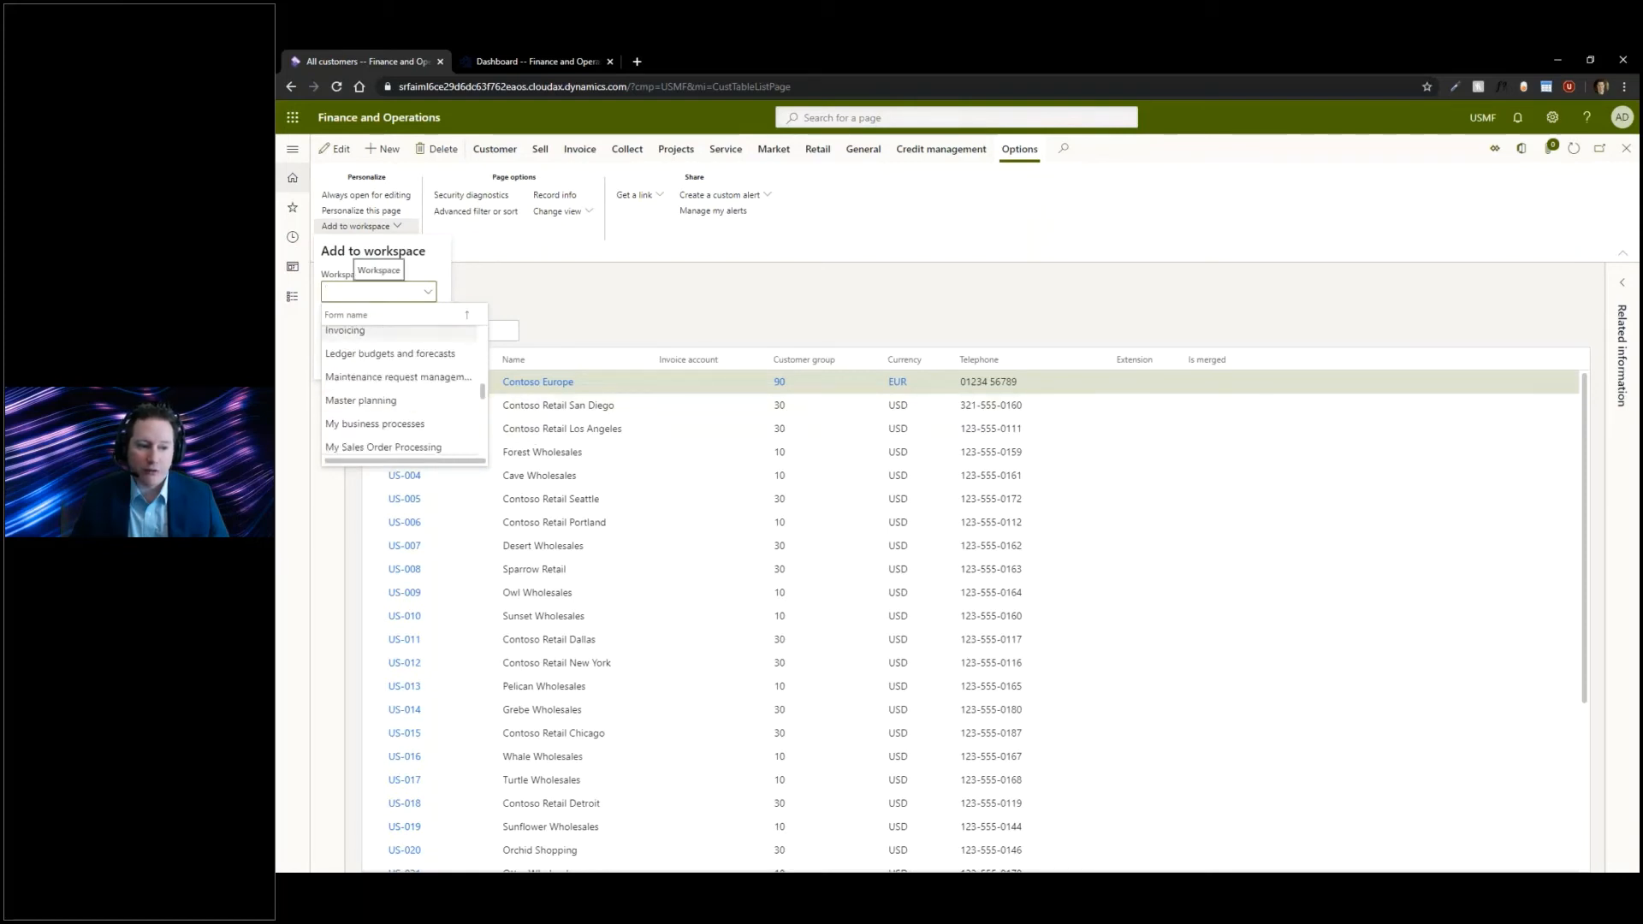
scroll(412, 385, down, 5)
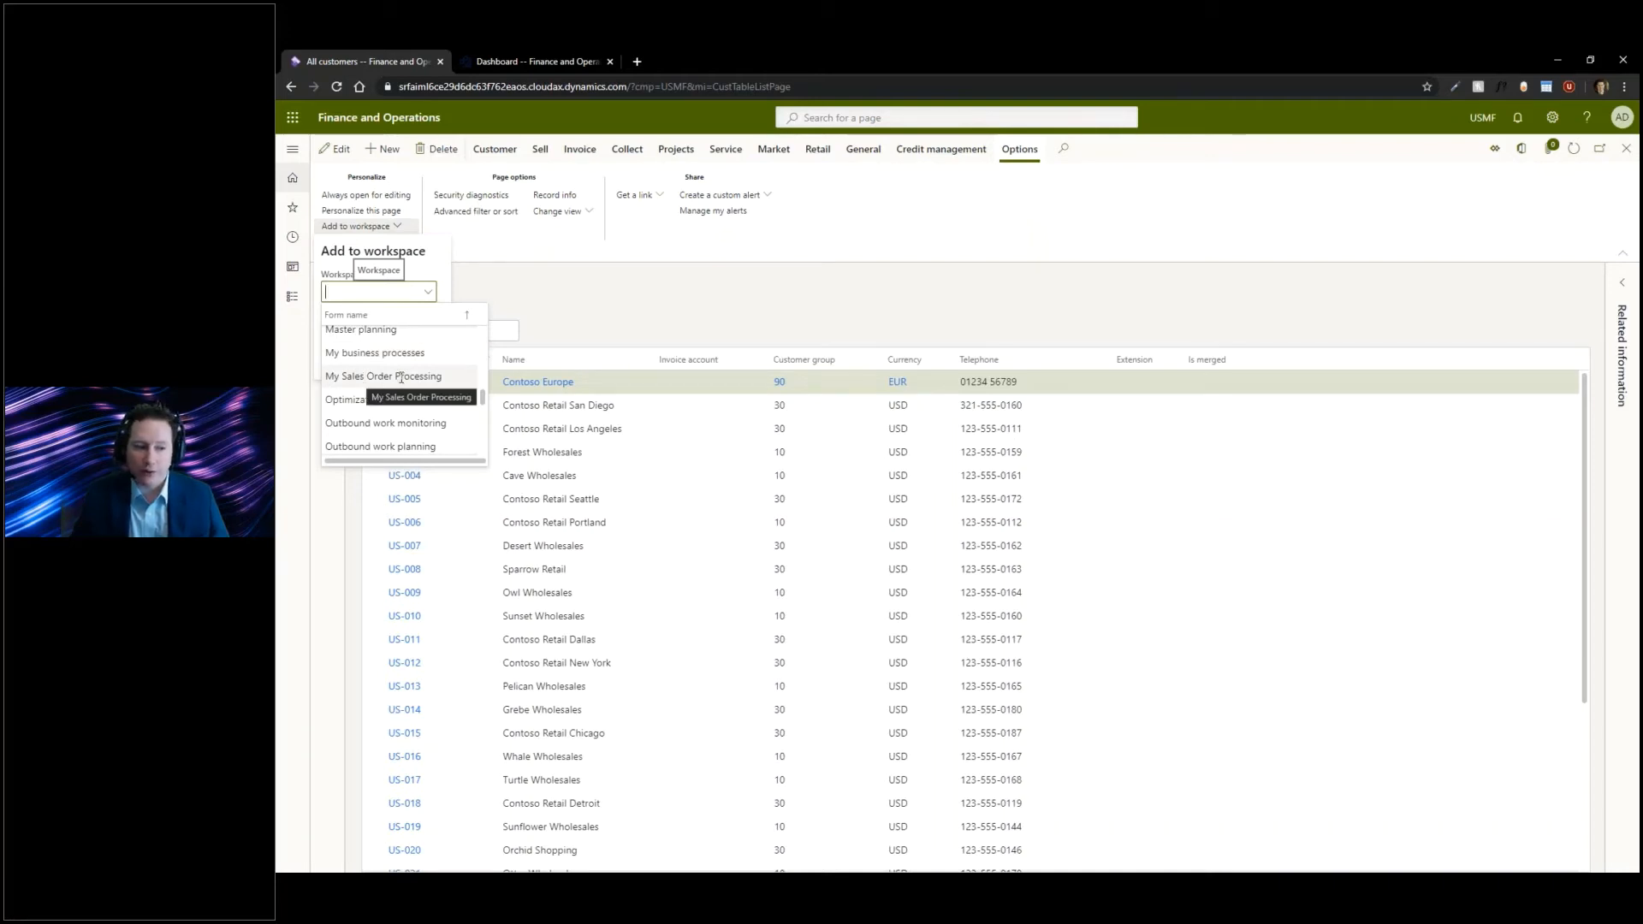
click(400, 377)
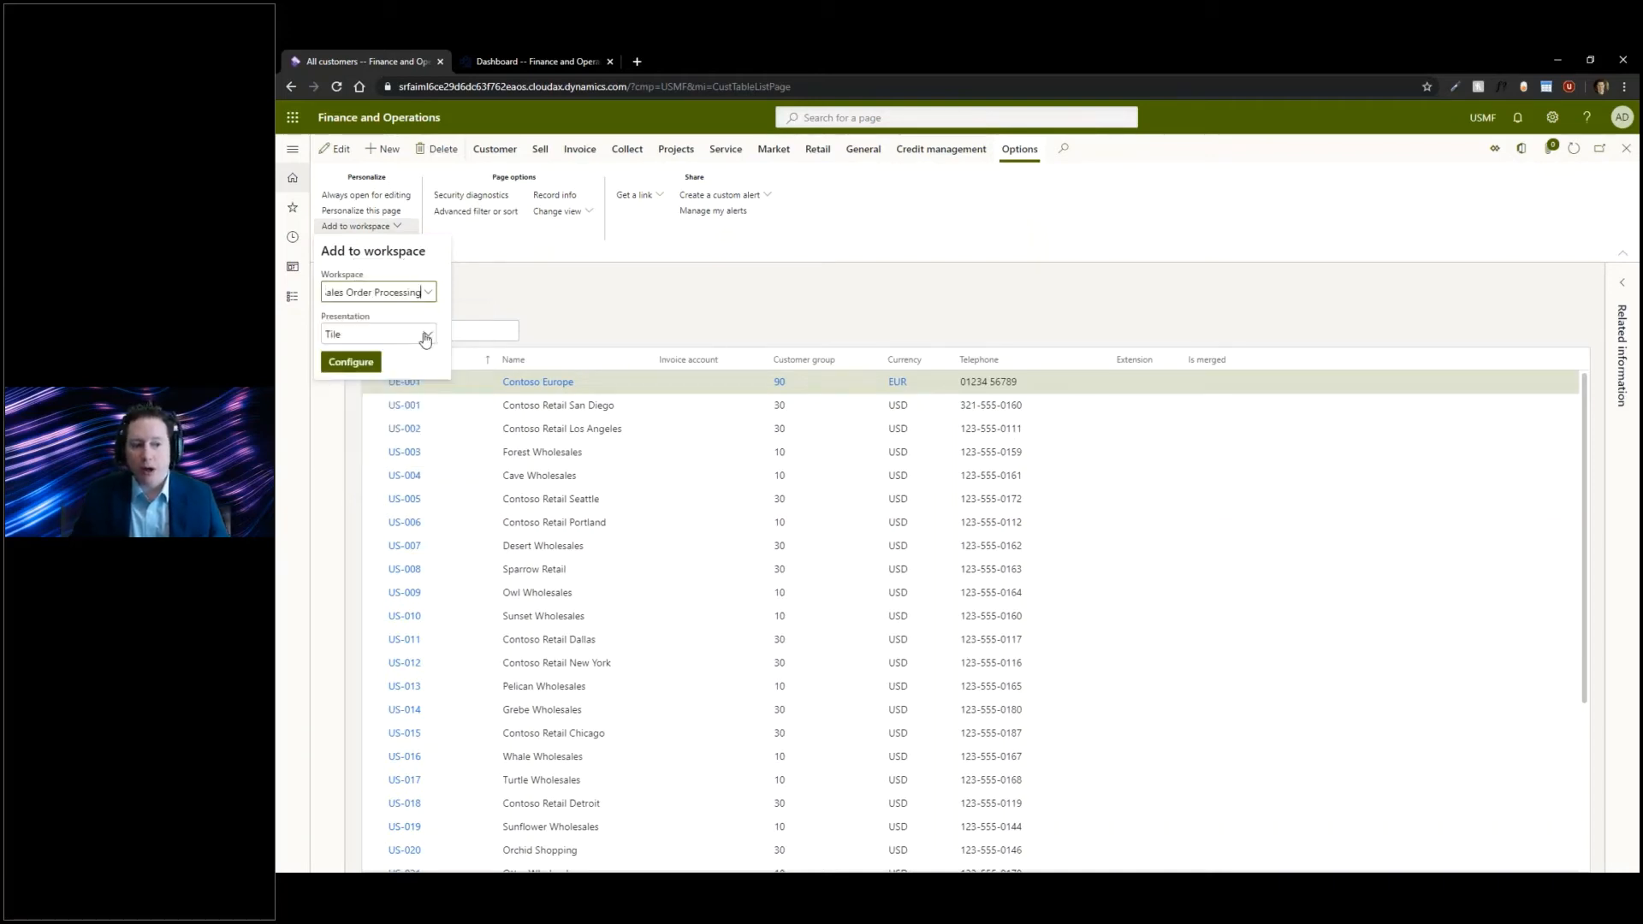
- Set the Presentation of the customer list to Tile
click(427, 338)
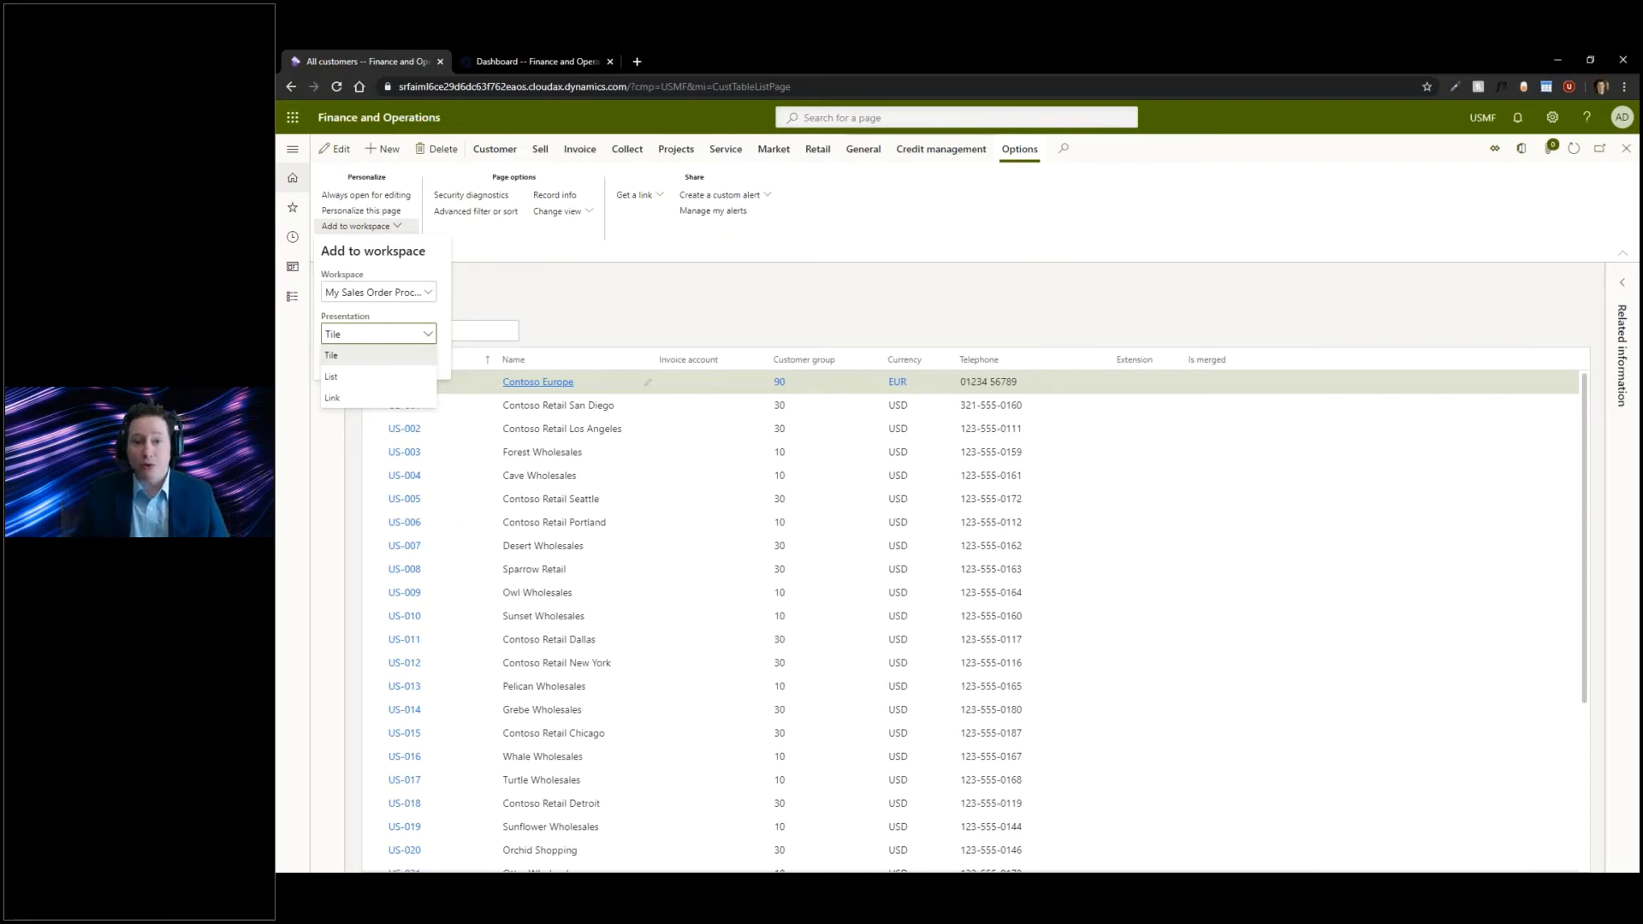
click(337, 356)
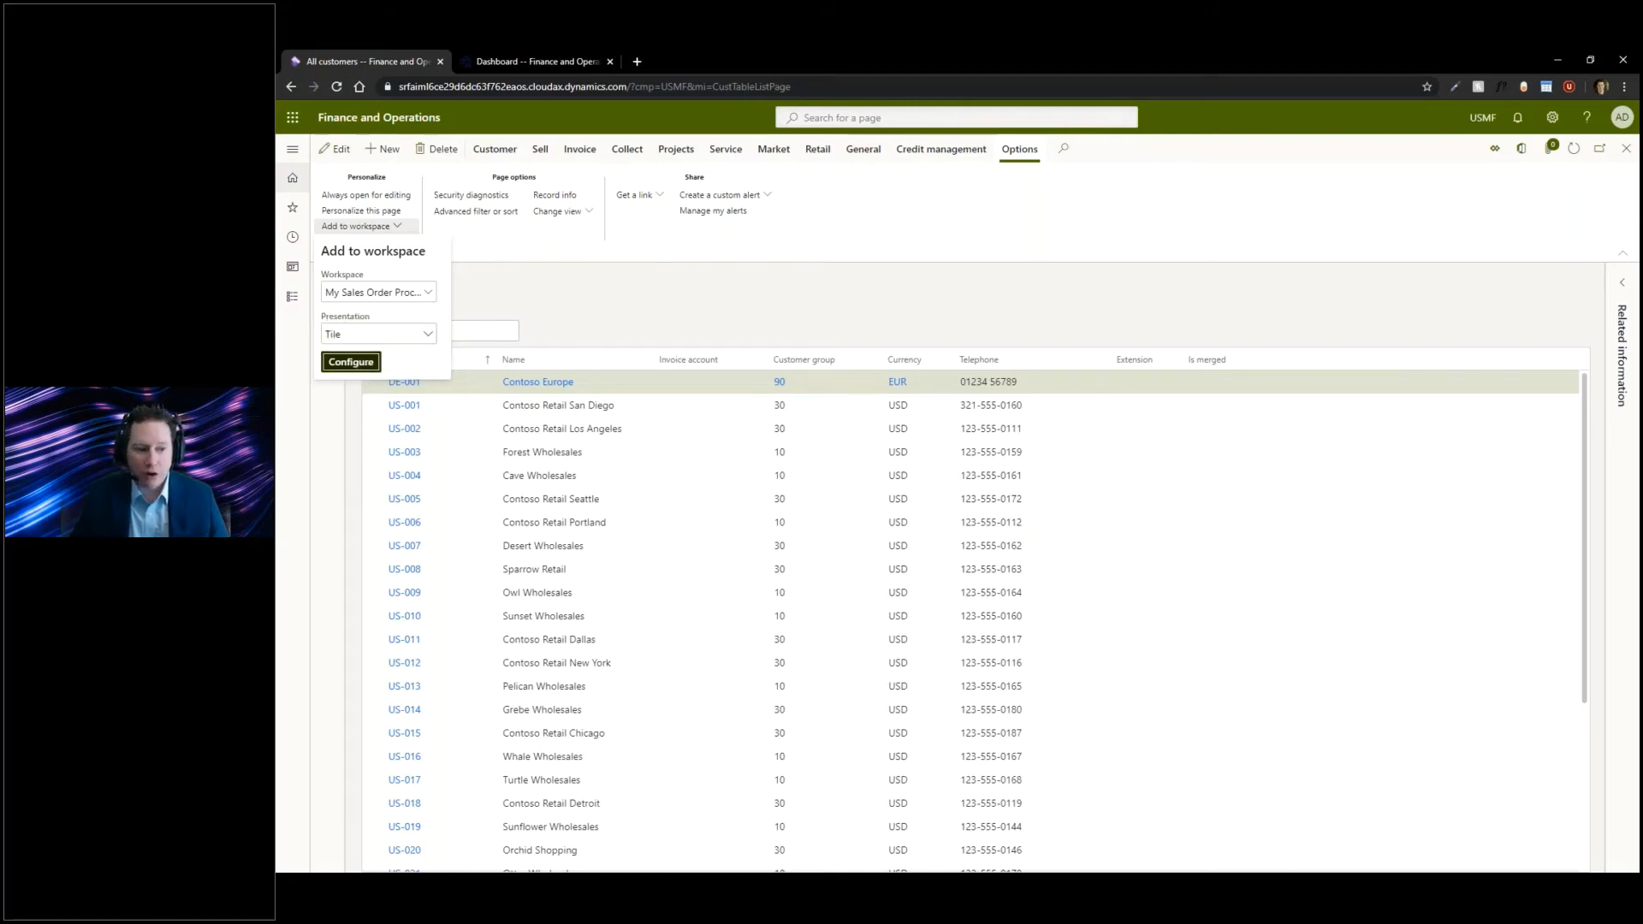
- Configure and add the All Customers count tile, then return to the dashboard and enter My Sales Order Processing
key(Return)
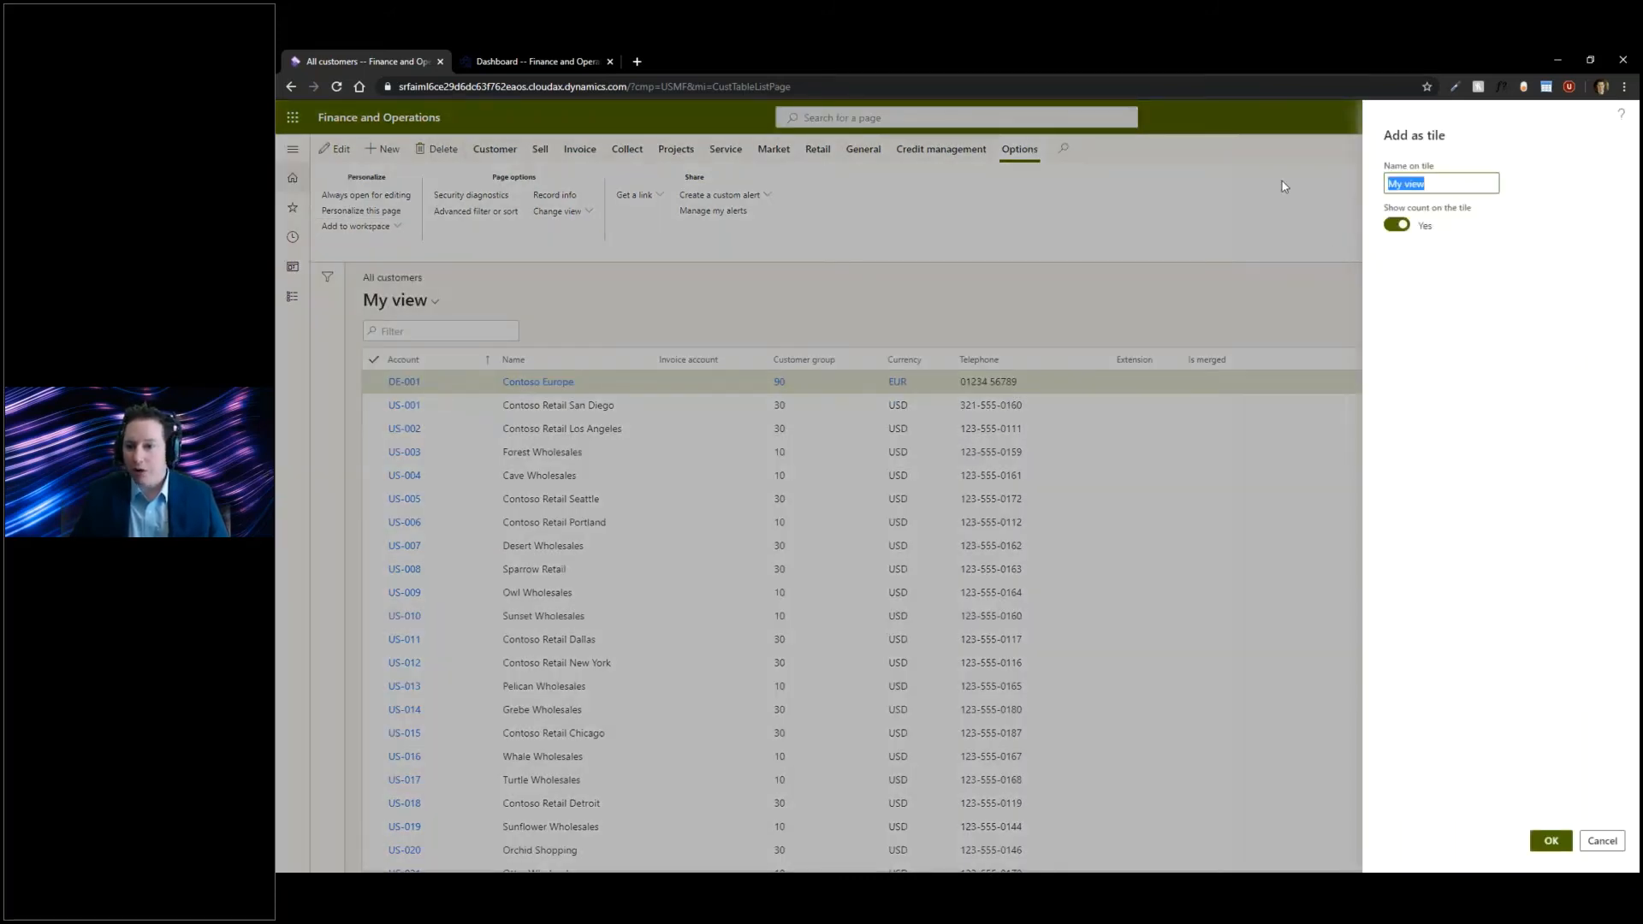
text(All Customers)
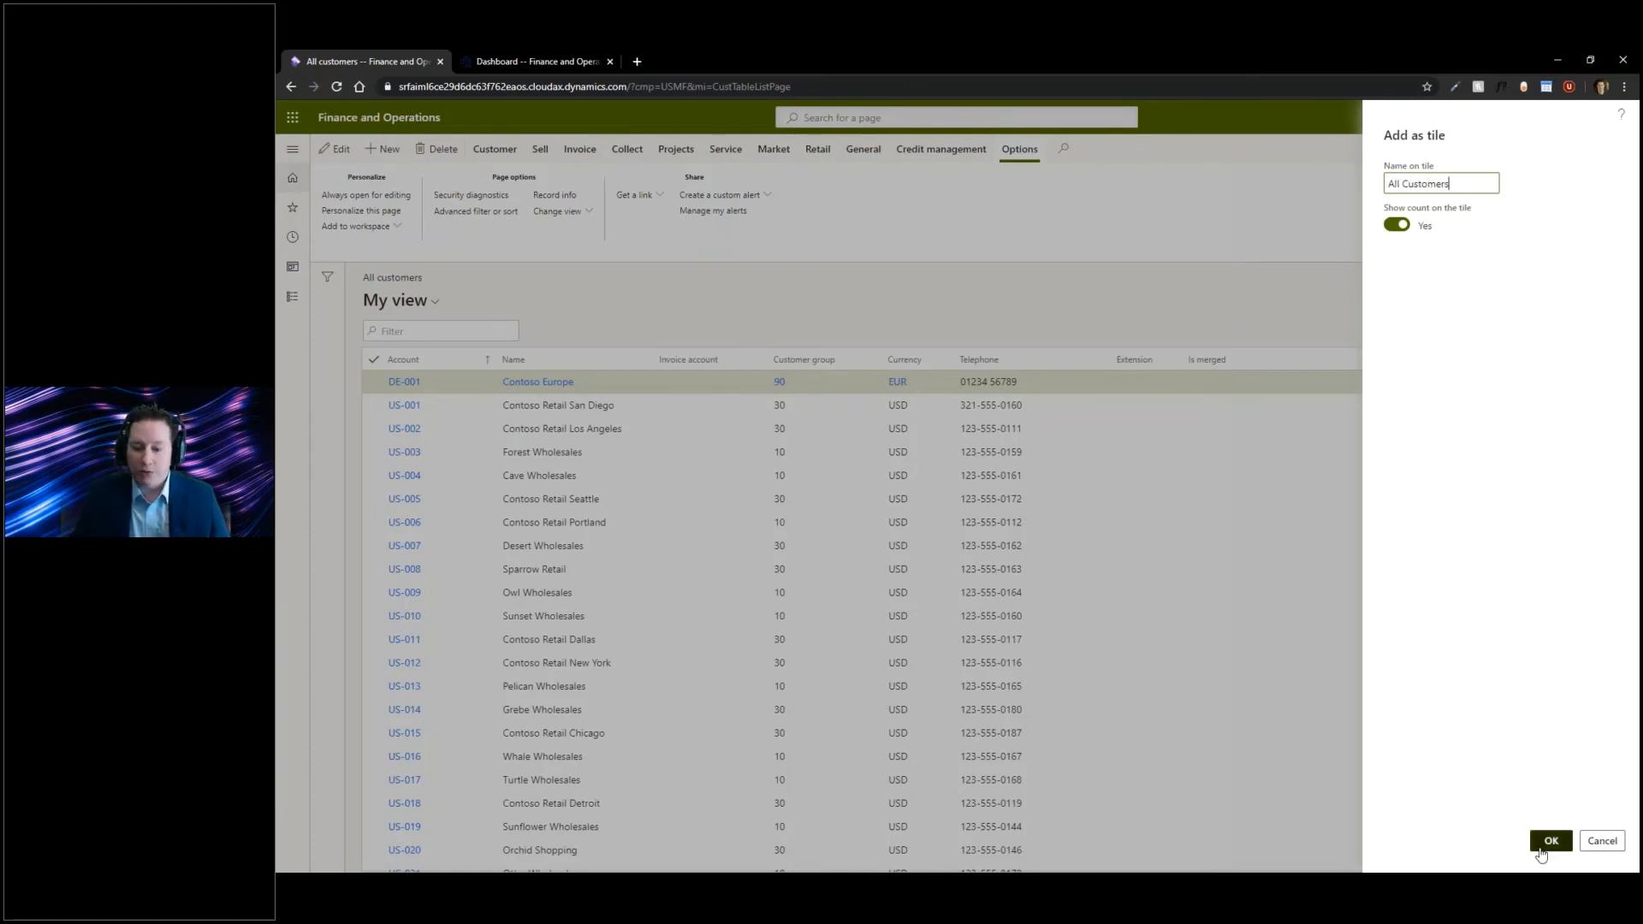
click(1550, 841)
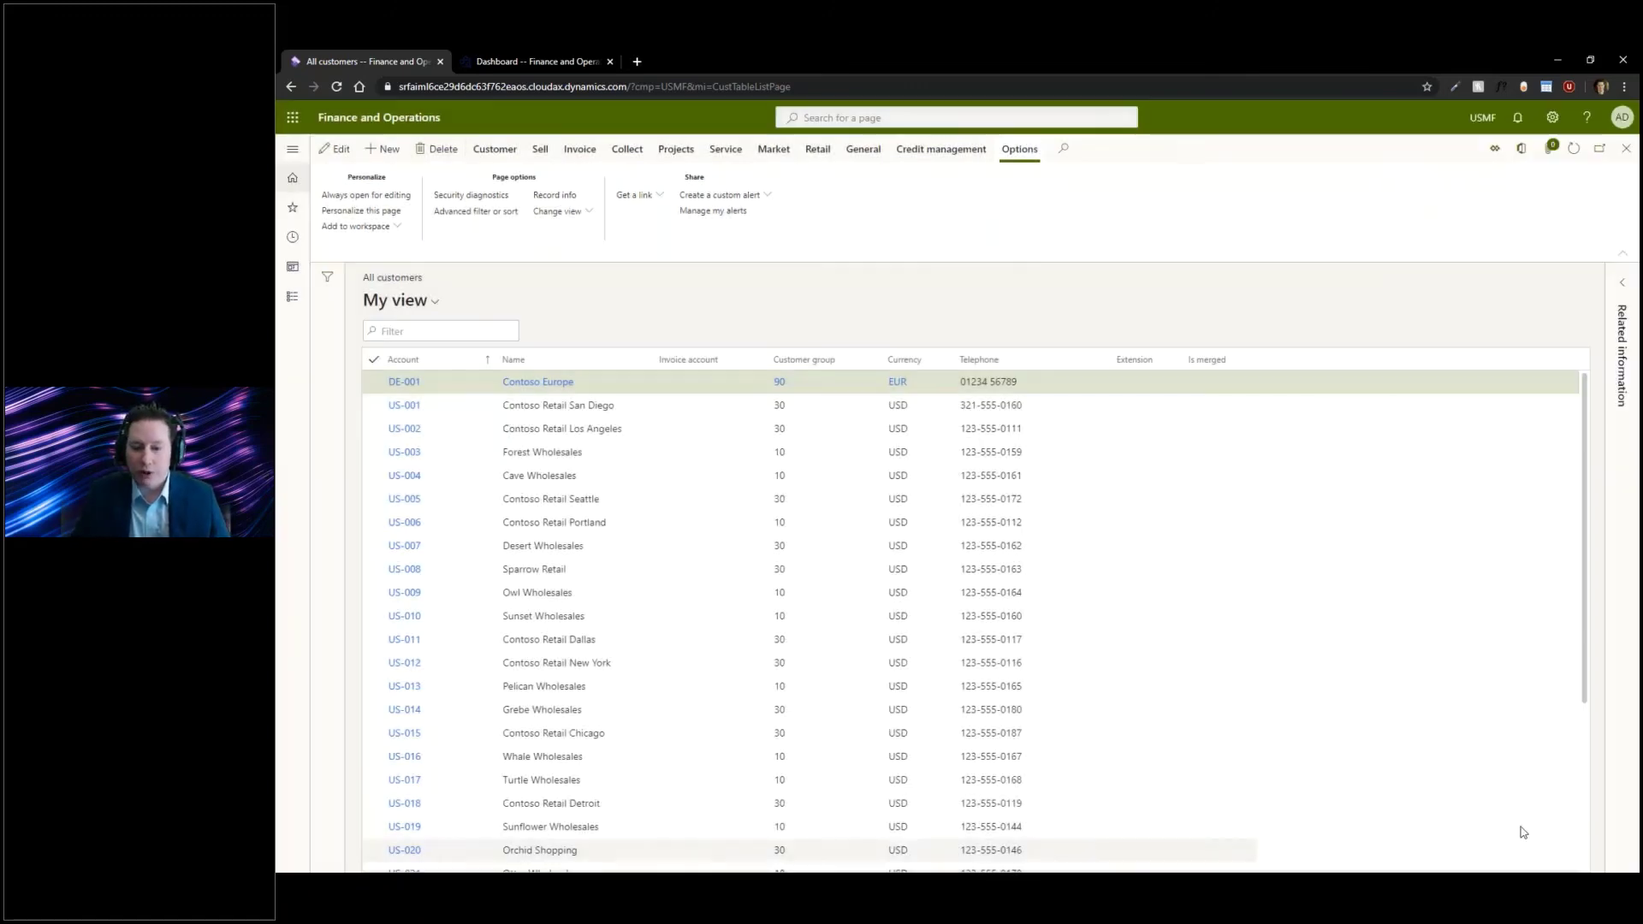
click(1625, 147)
click(1625, 147)
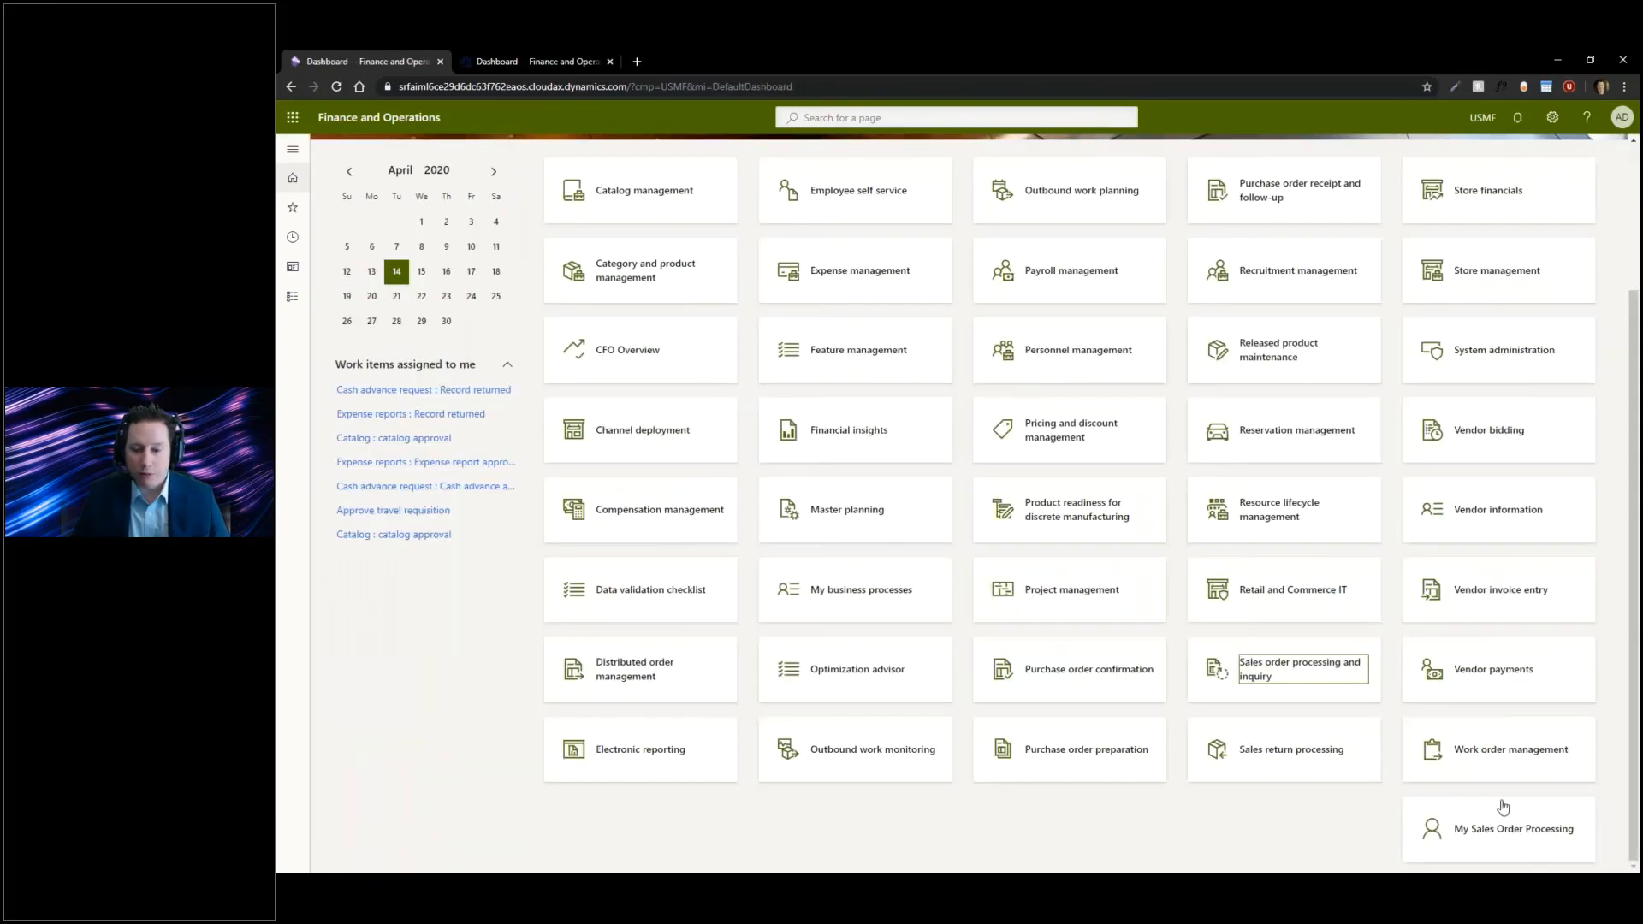
click(1489, 831)
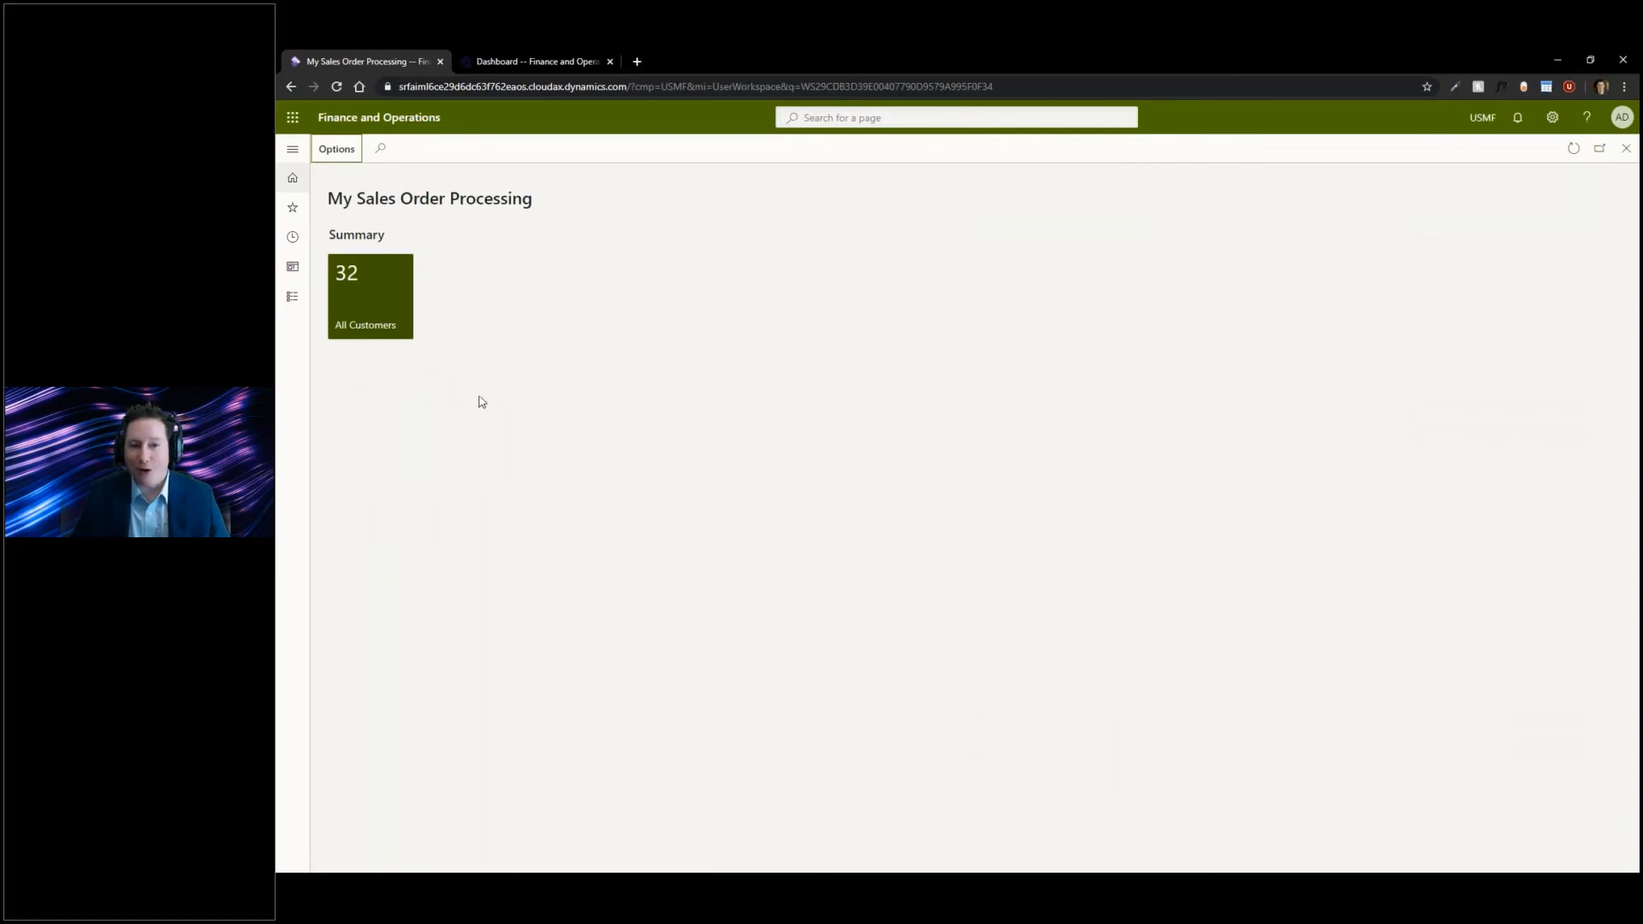
- From the All Customers tile's list, add it again to the workspace with Presentation set to List
click(373, 302)
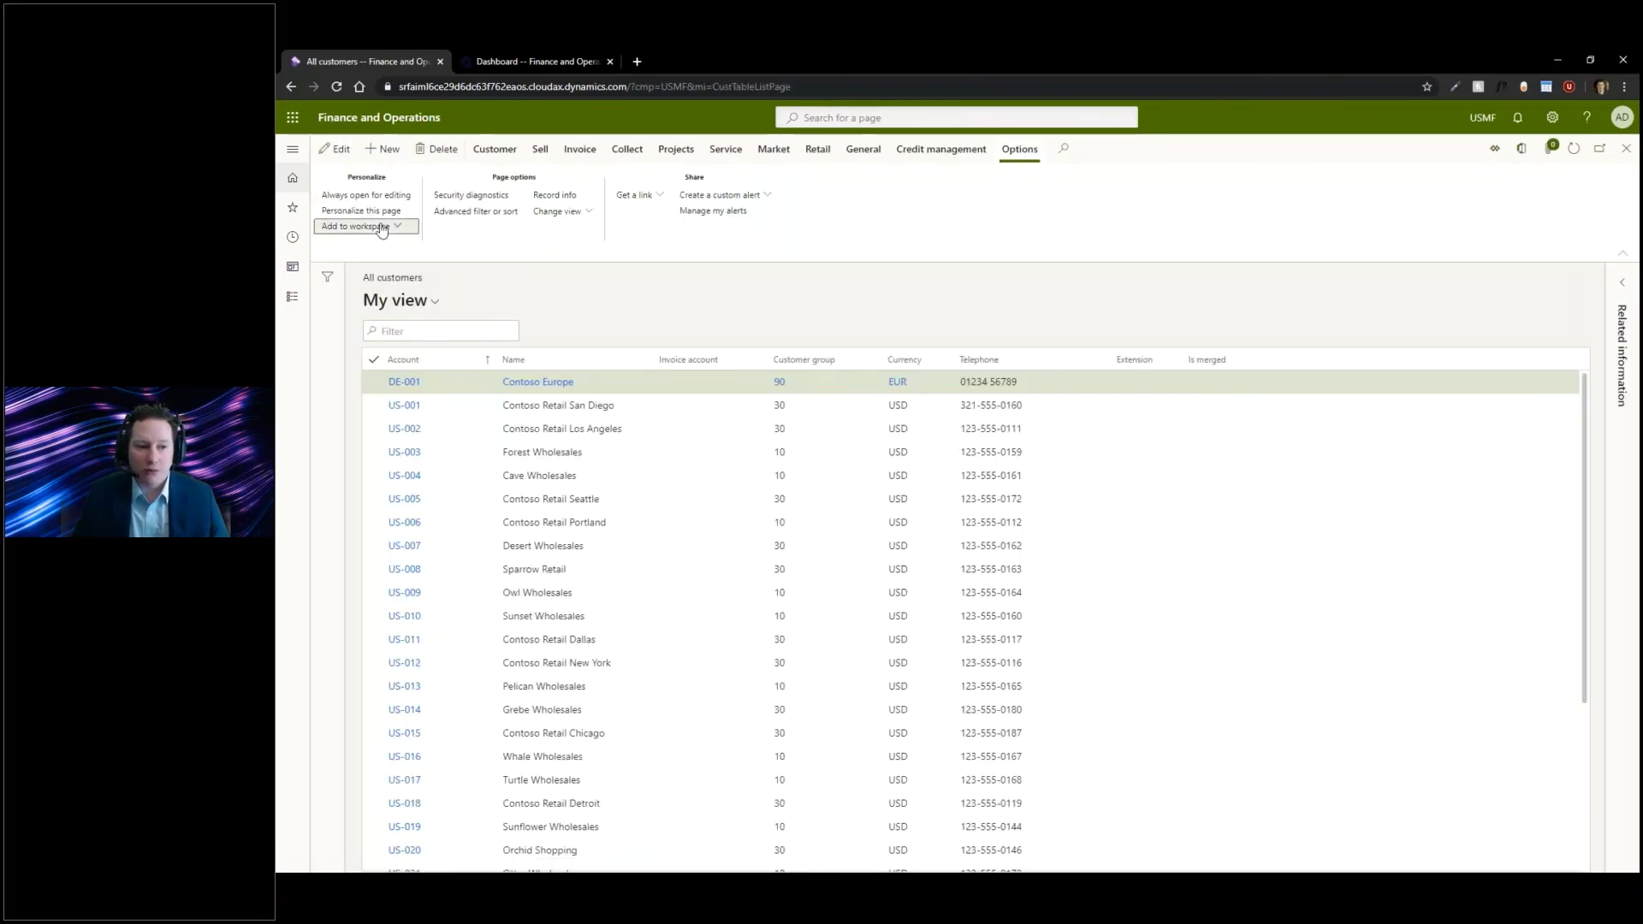
click(360, 226)
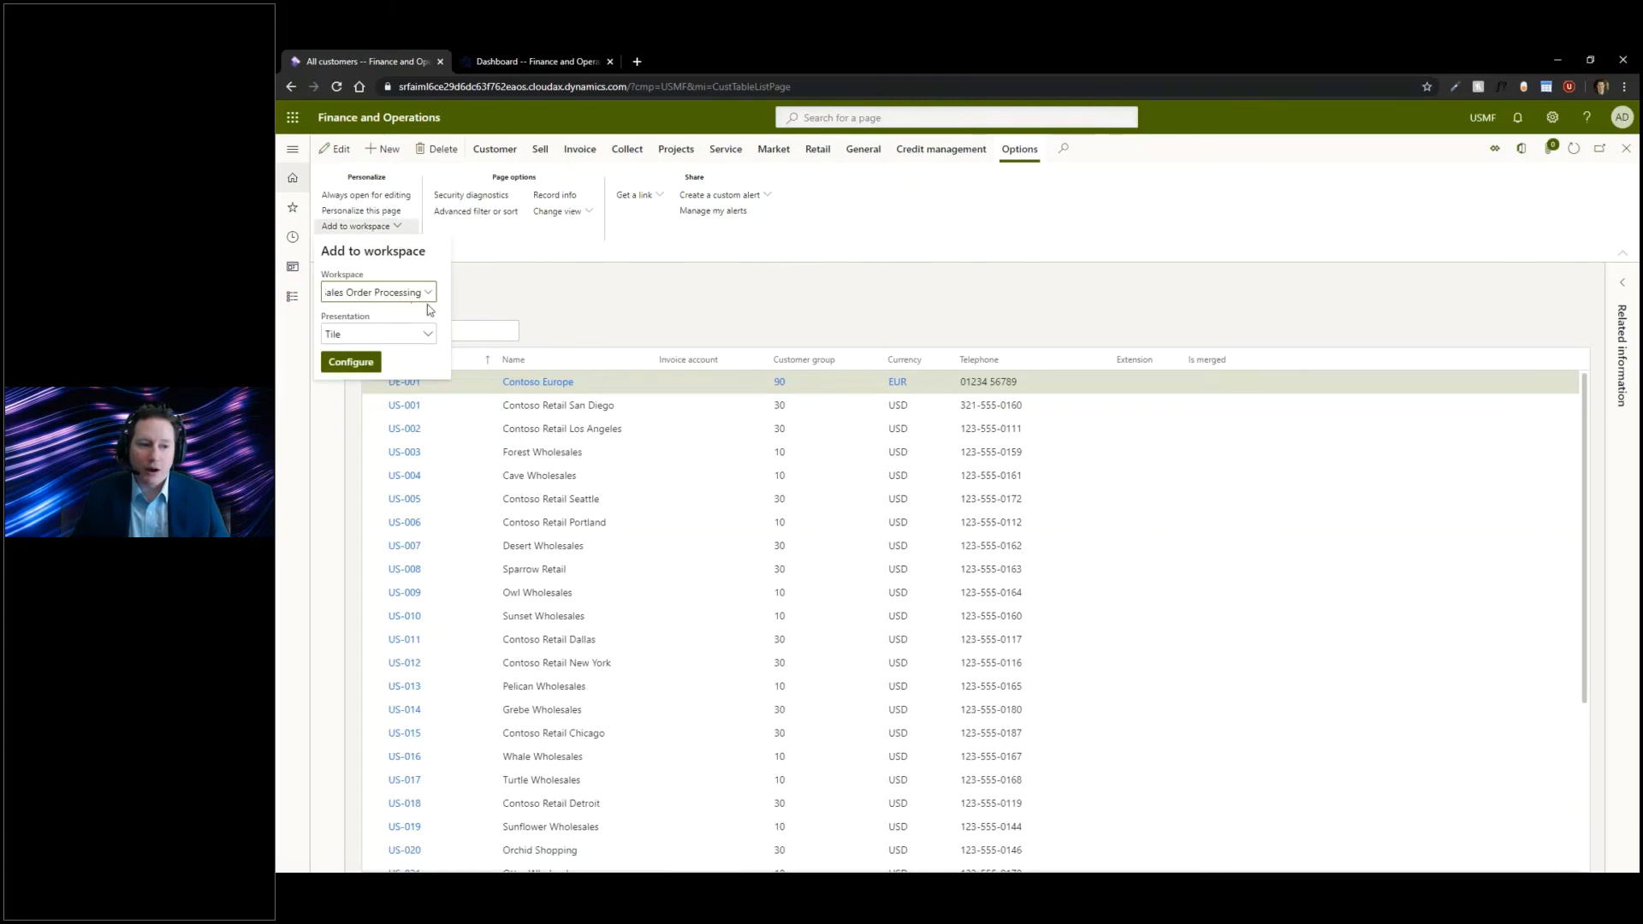
click(427, 334)
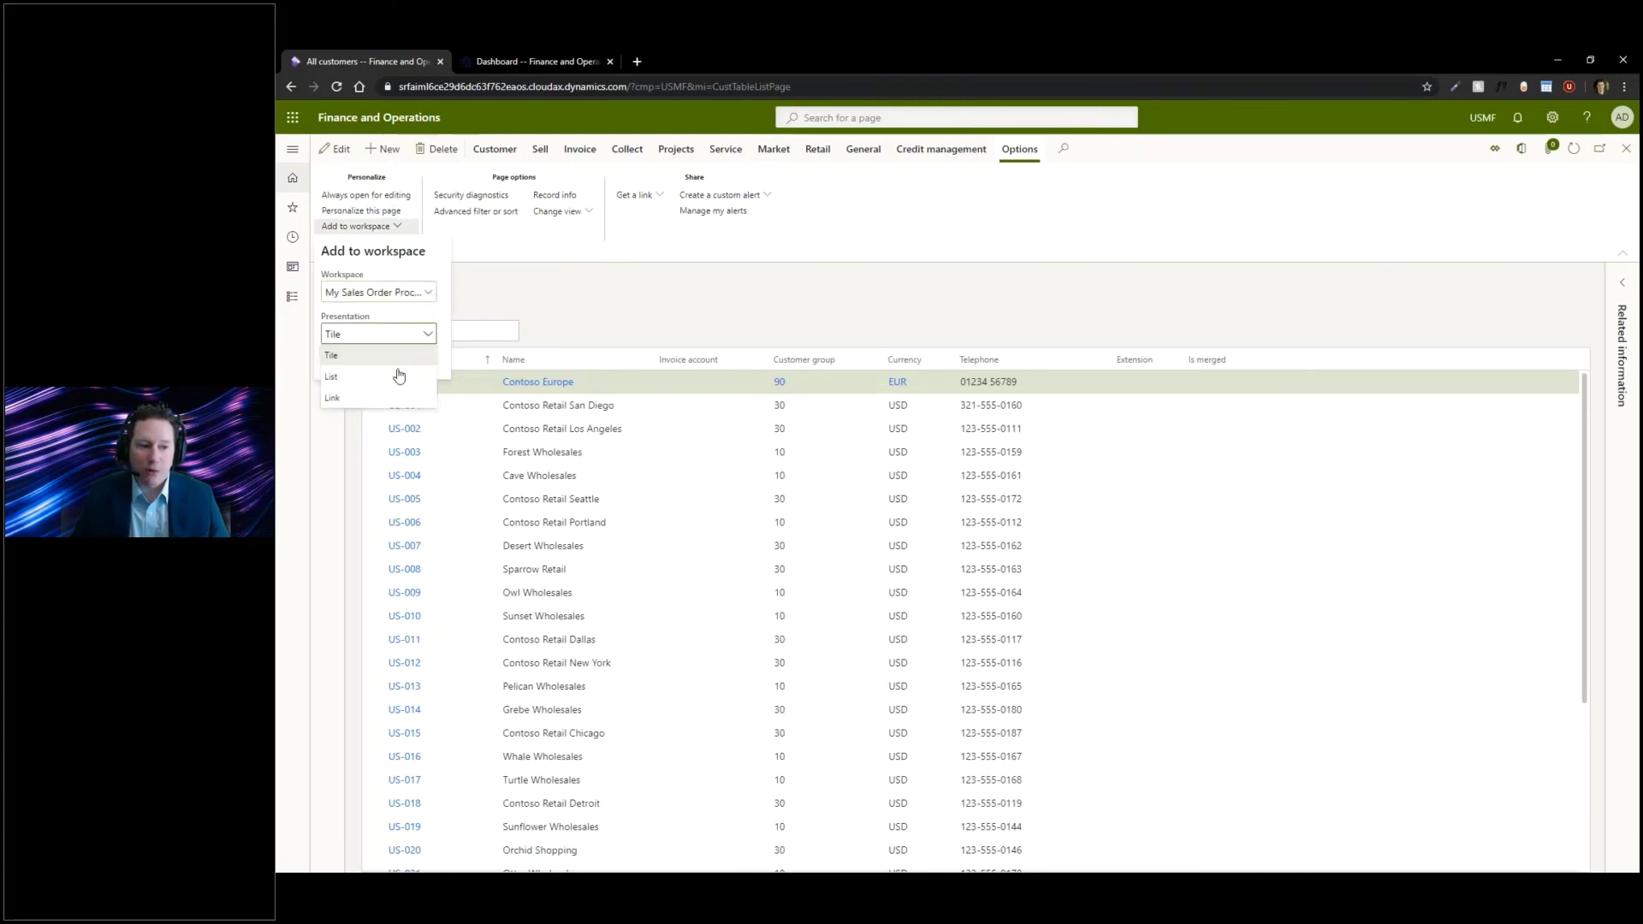
click(331, 376)
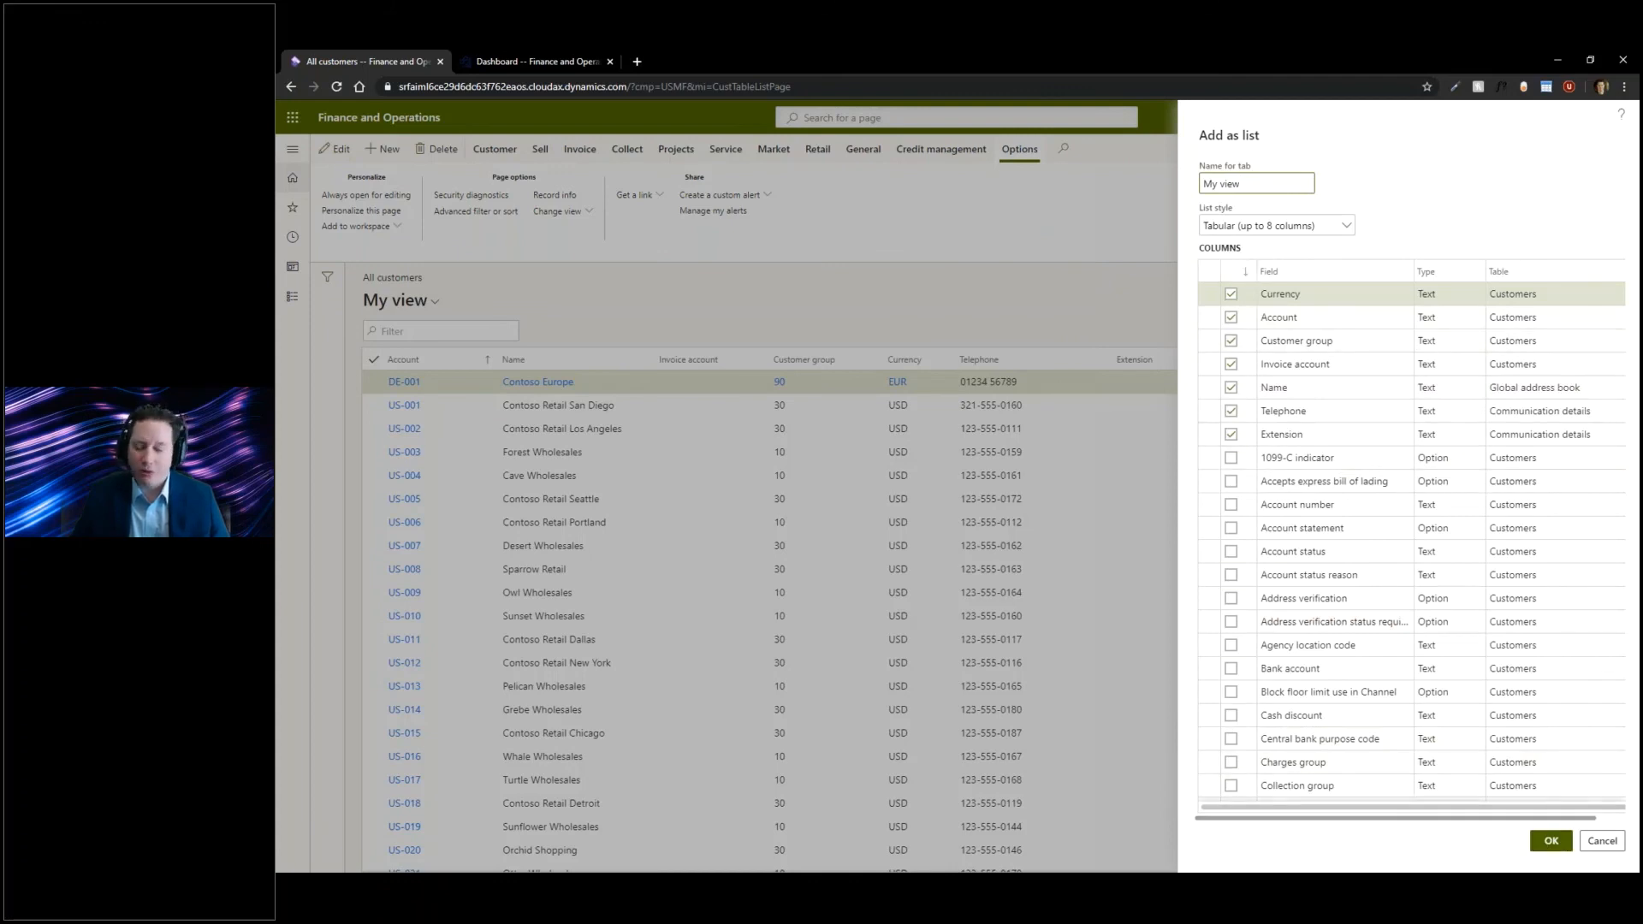
click(1551, 840)
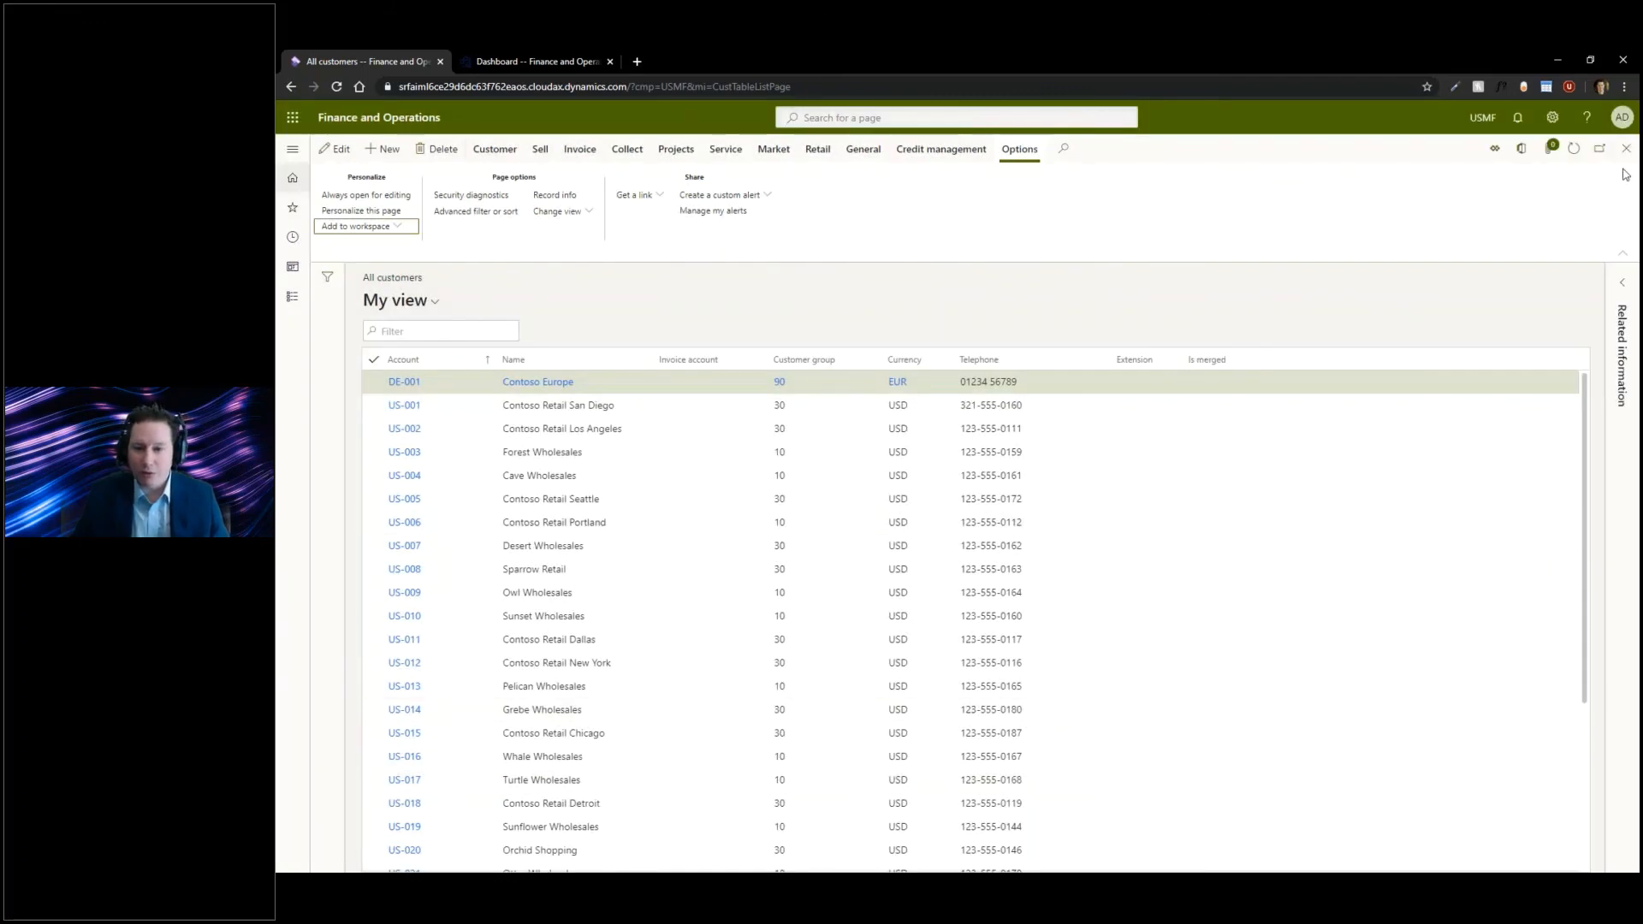
- Reopen My Sales Order Processing with its customer list and bring up personalization for the Summary section
click(1625, 149)
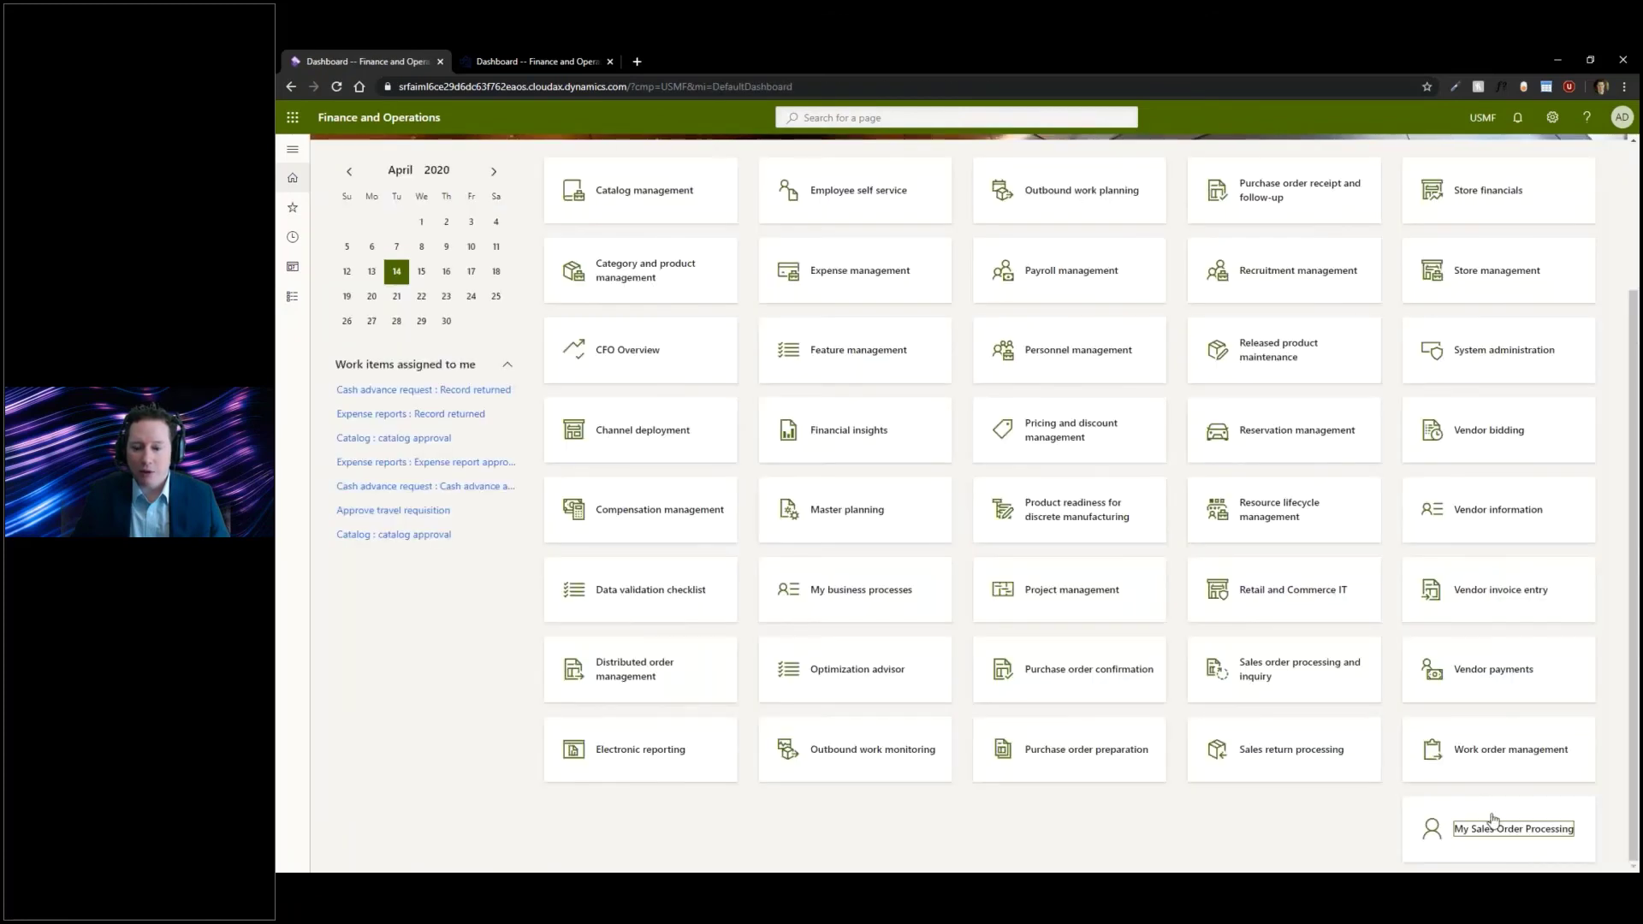
click(1493, 823)
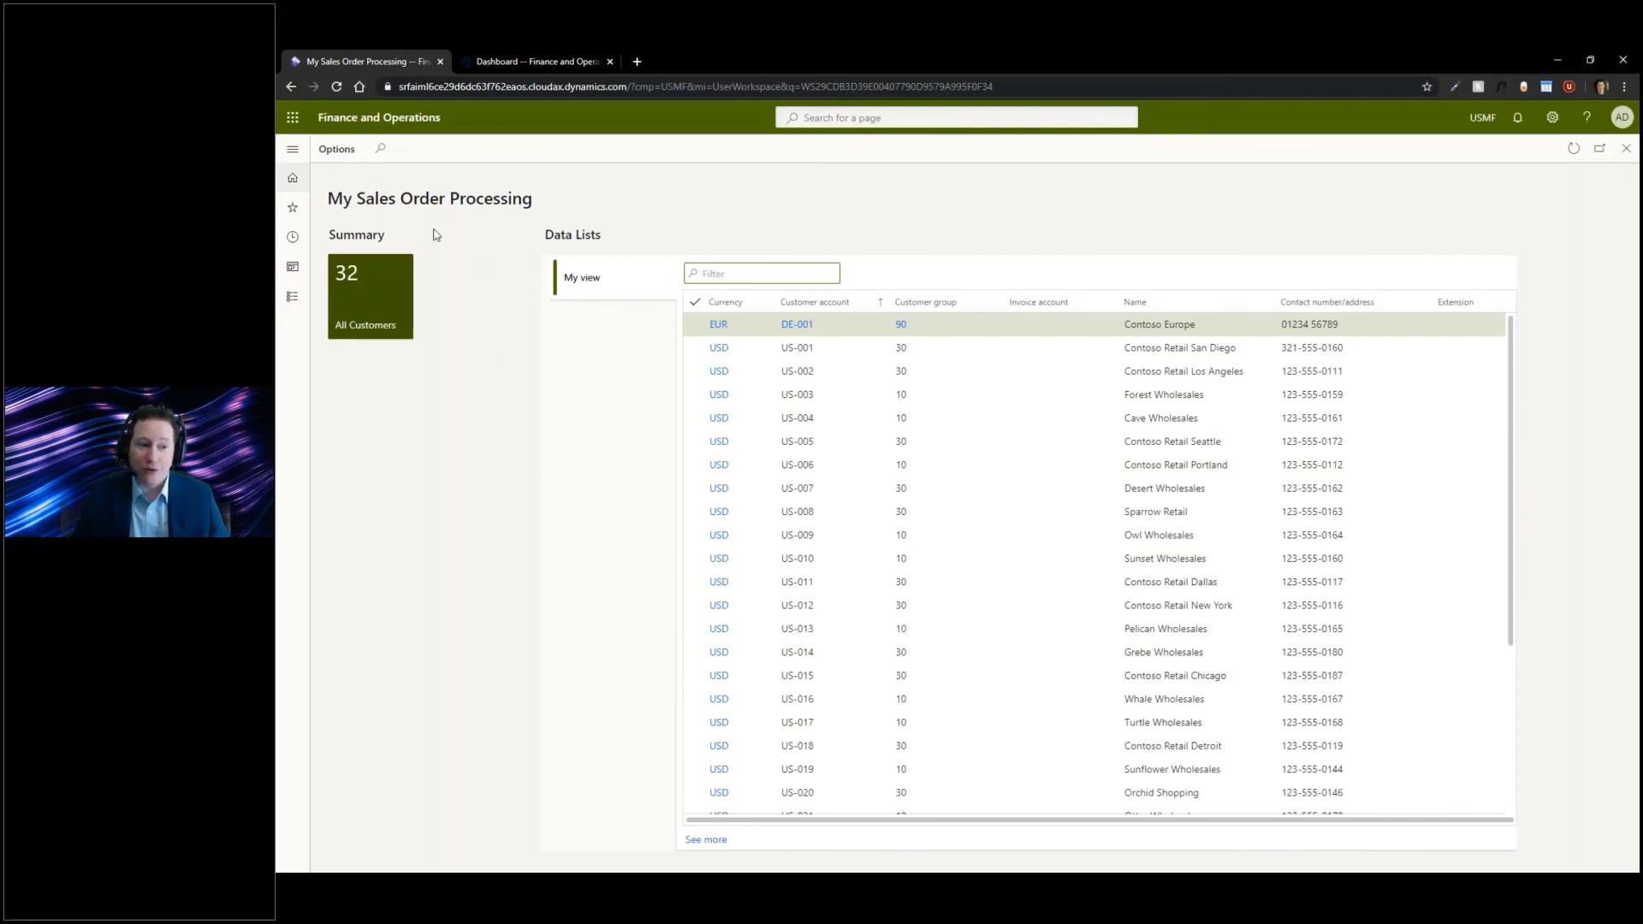
click(337, 150)
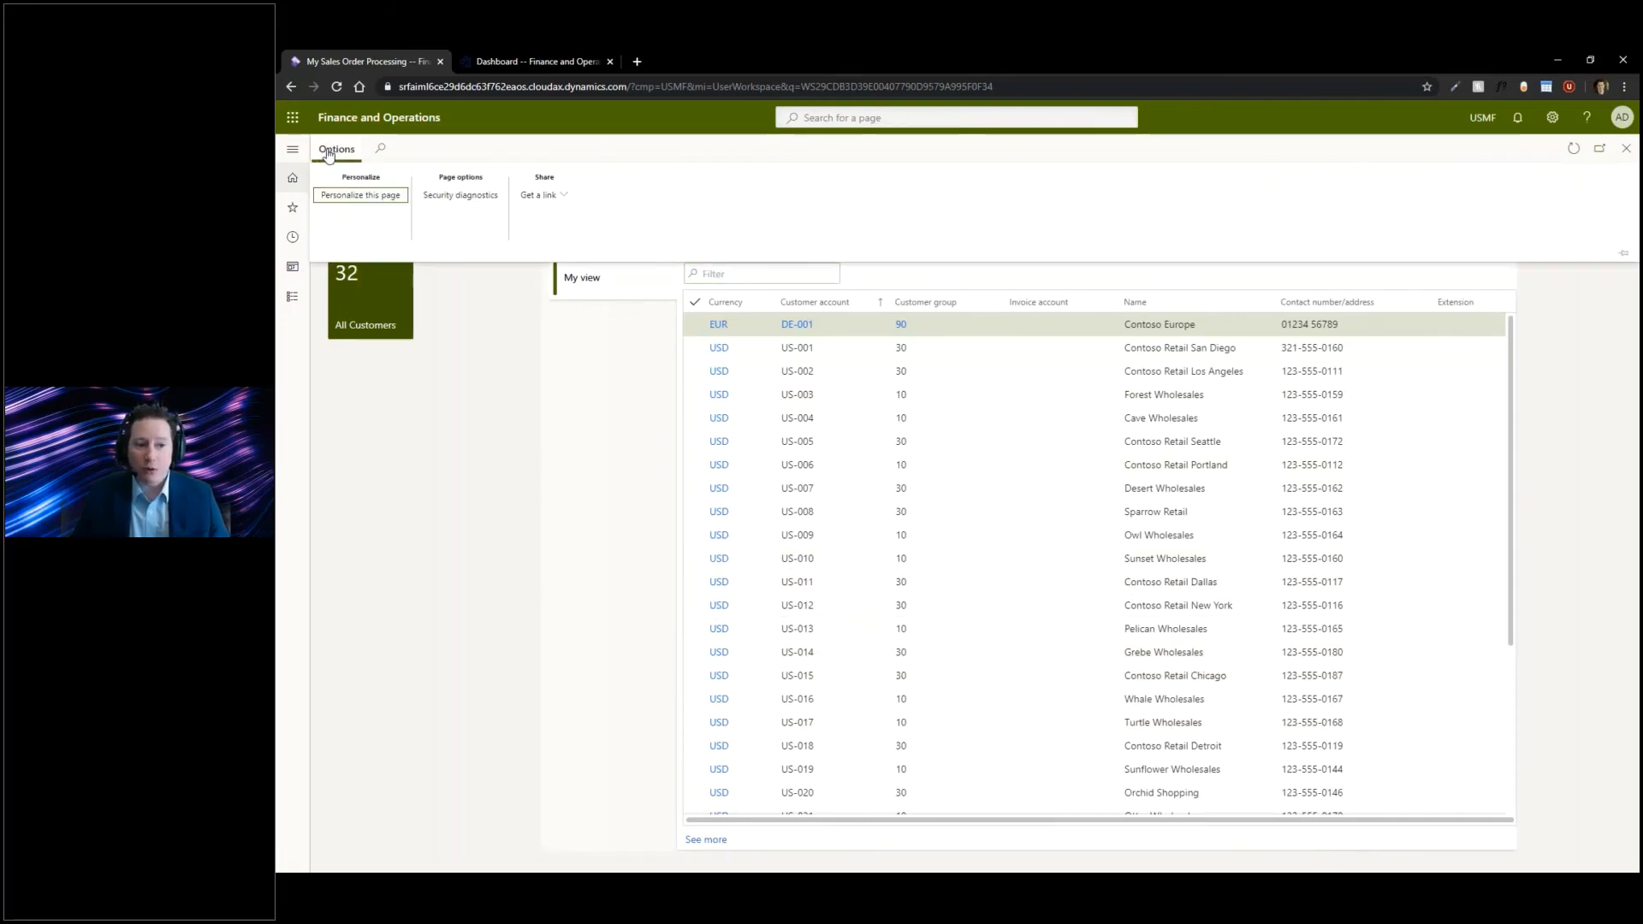
click(336, 149)
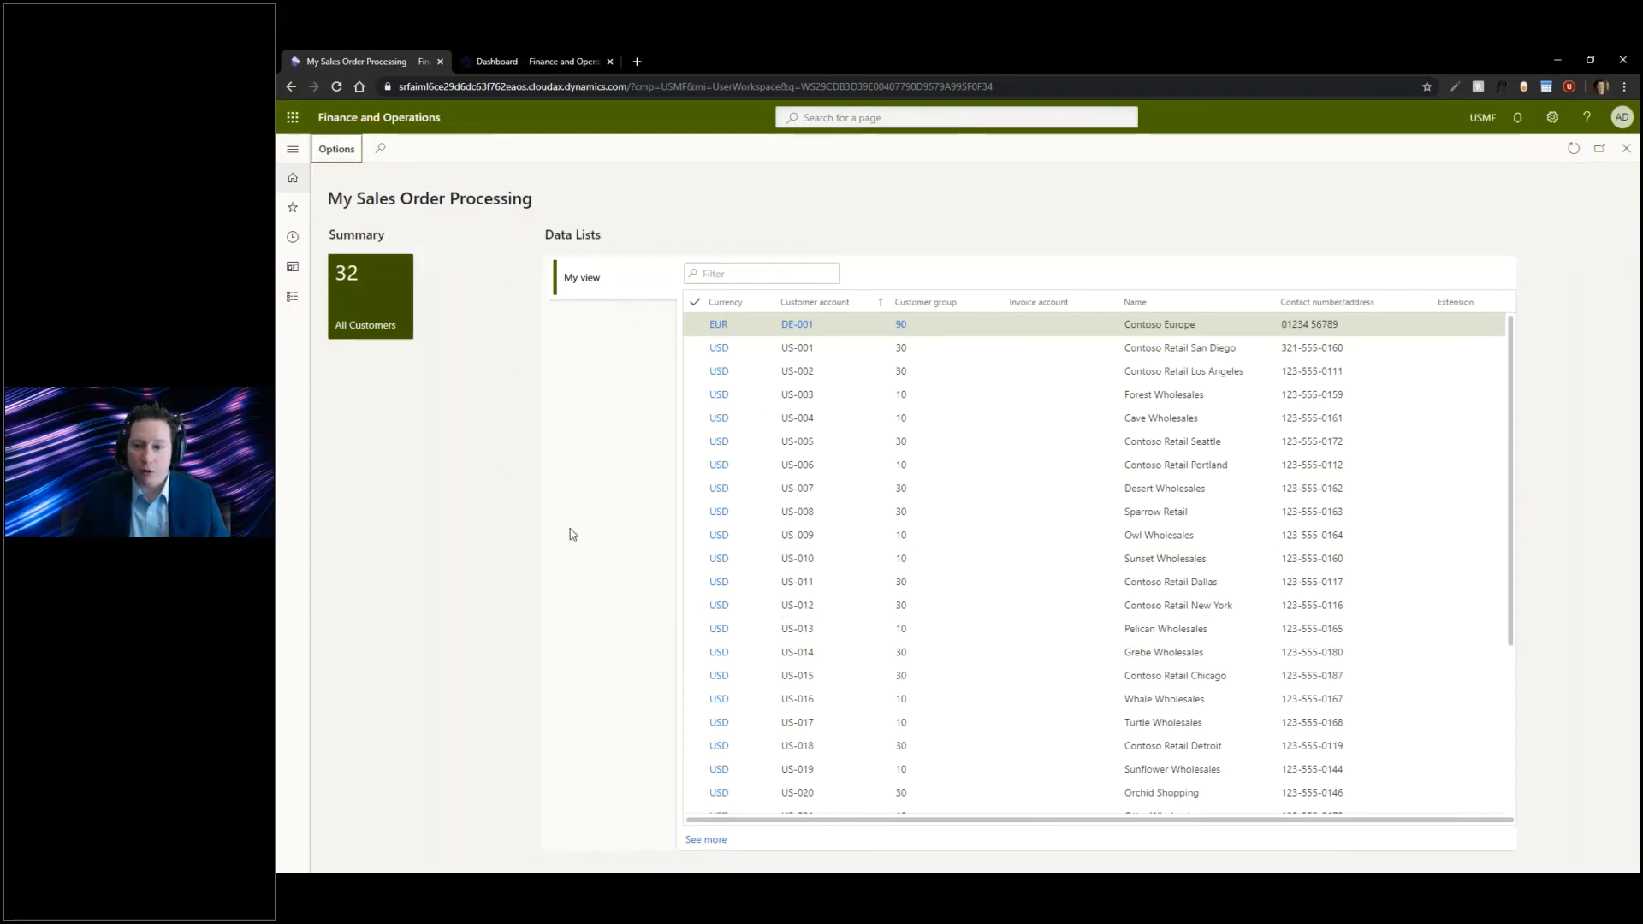
right_click(522, 378)
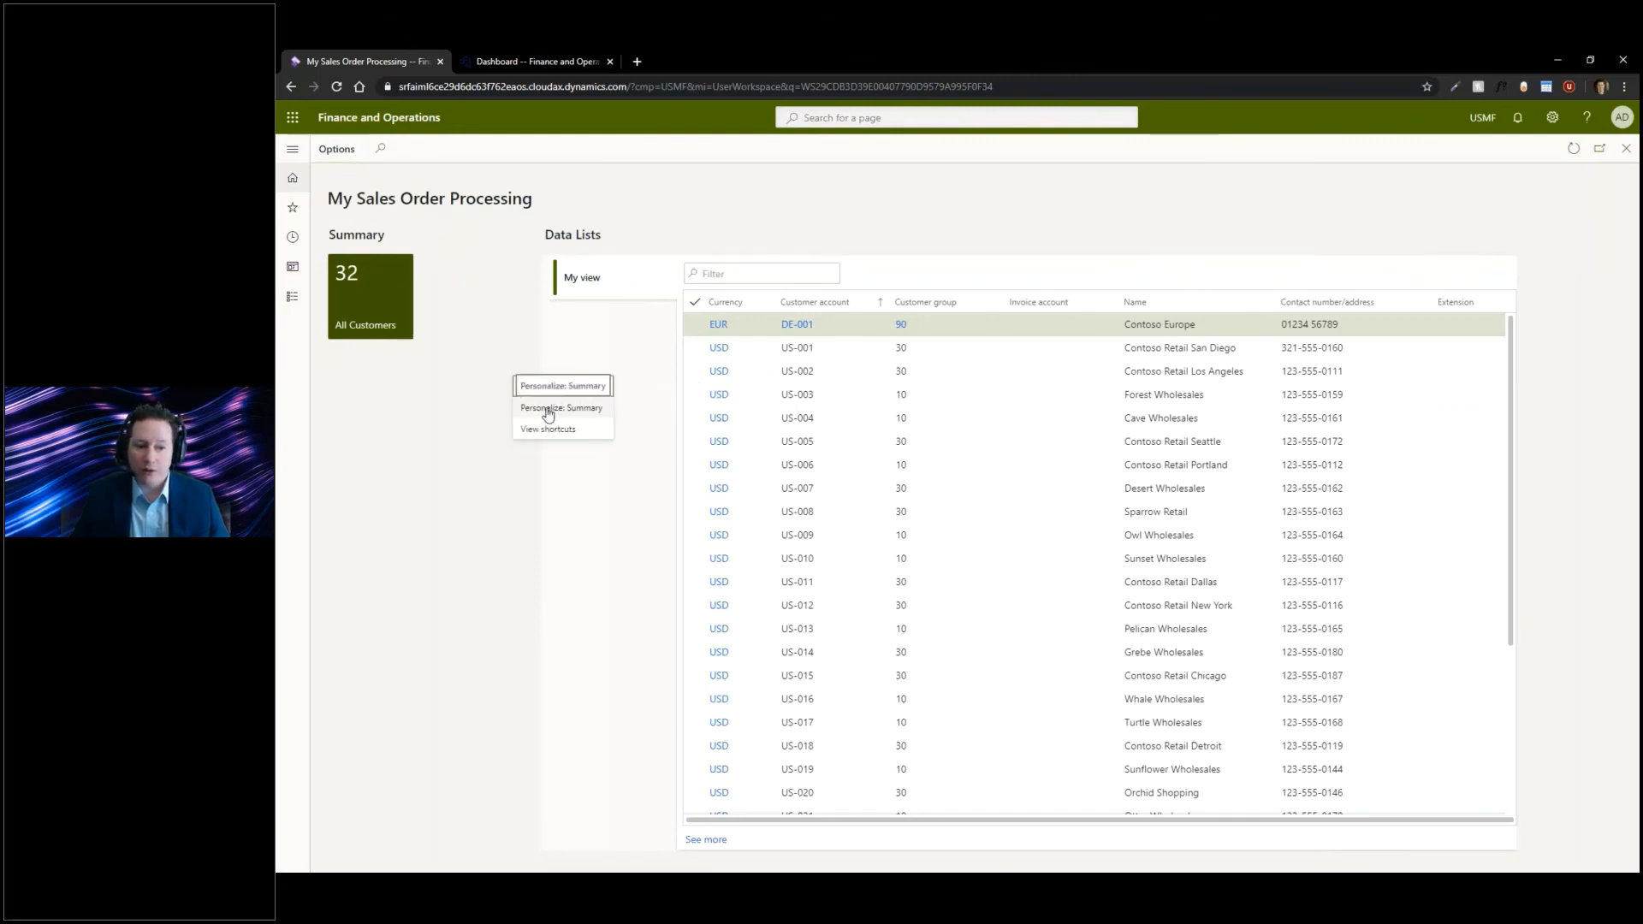
- Personalize the Summary section, browse the page personalization toolbar's extra actions, then stop personalizing
click(548, 408)
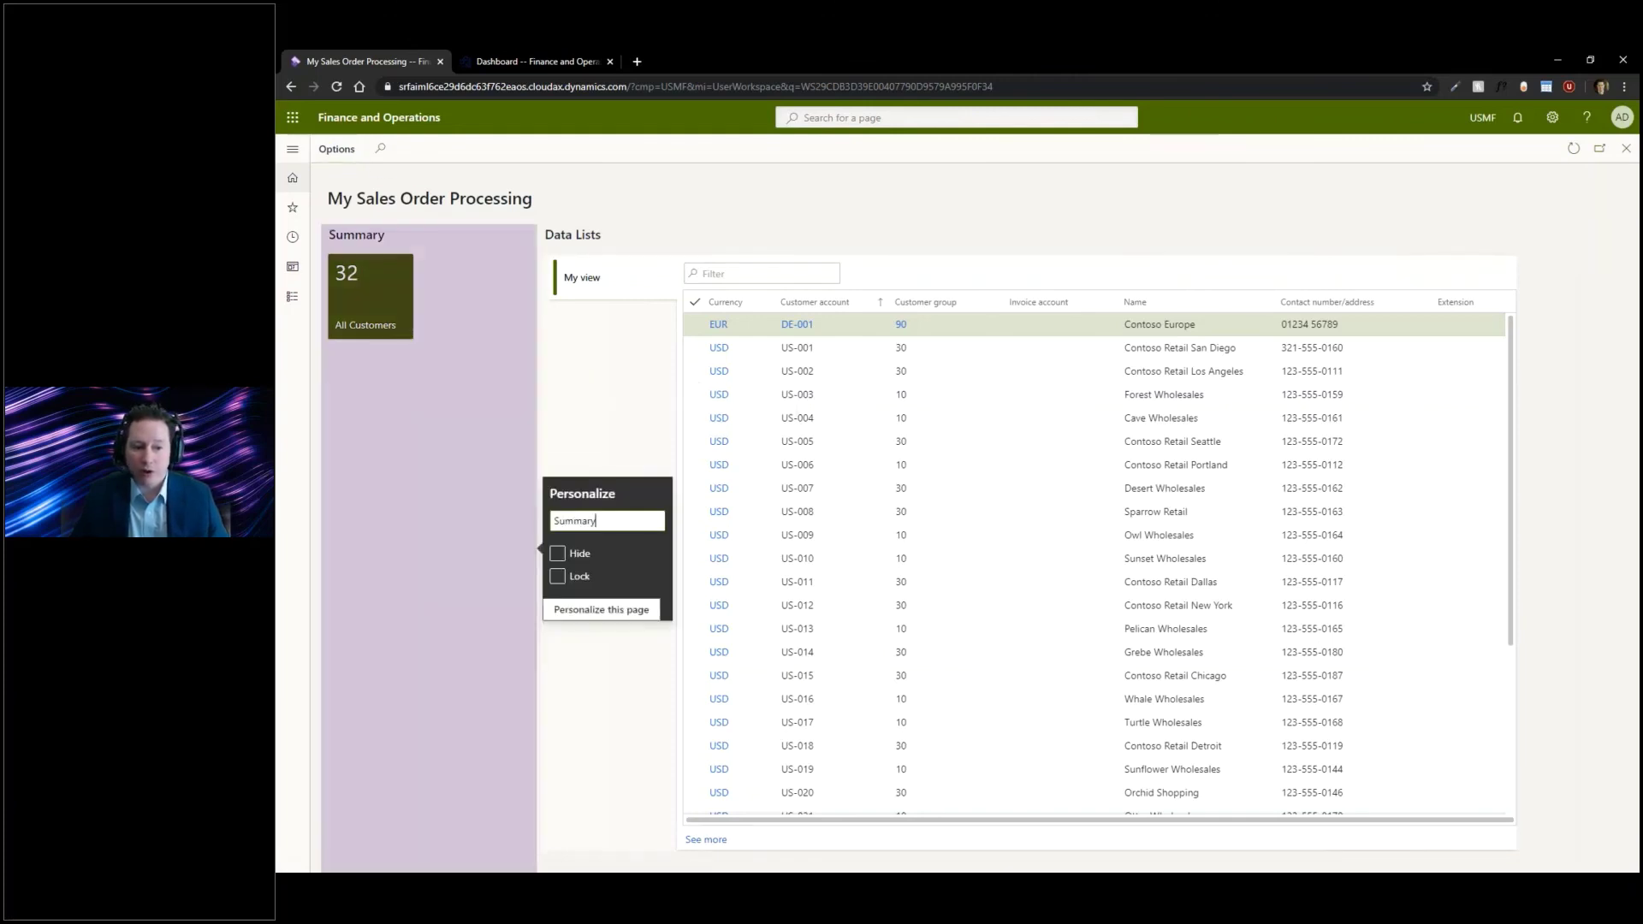
click(600, 609)
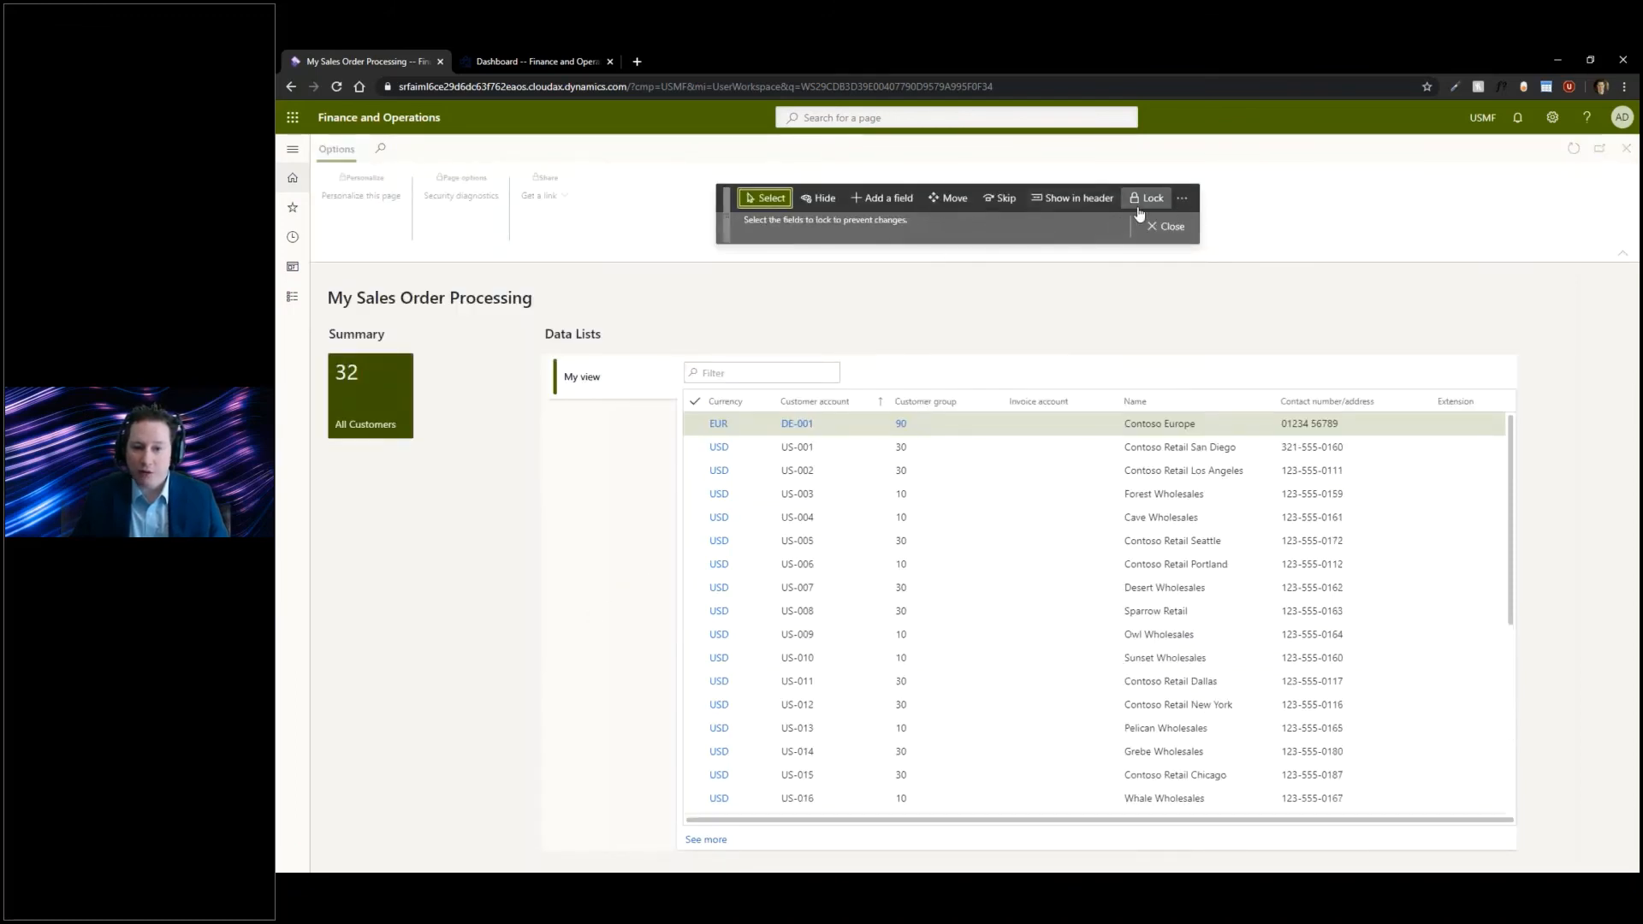
click(1181, 198)
mouse_move(1200, 220)
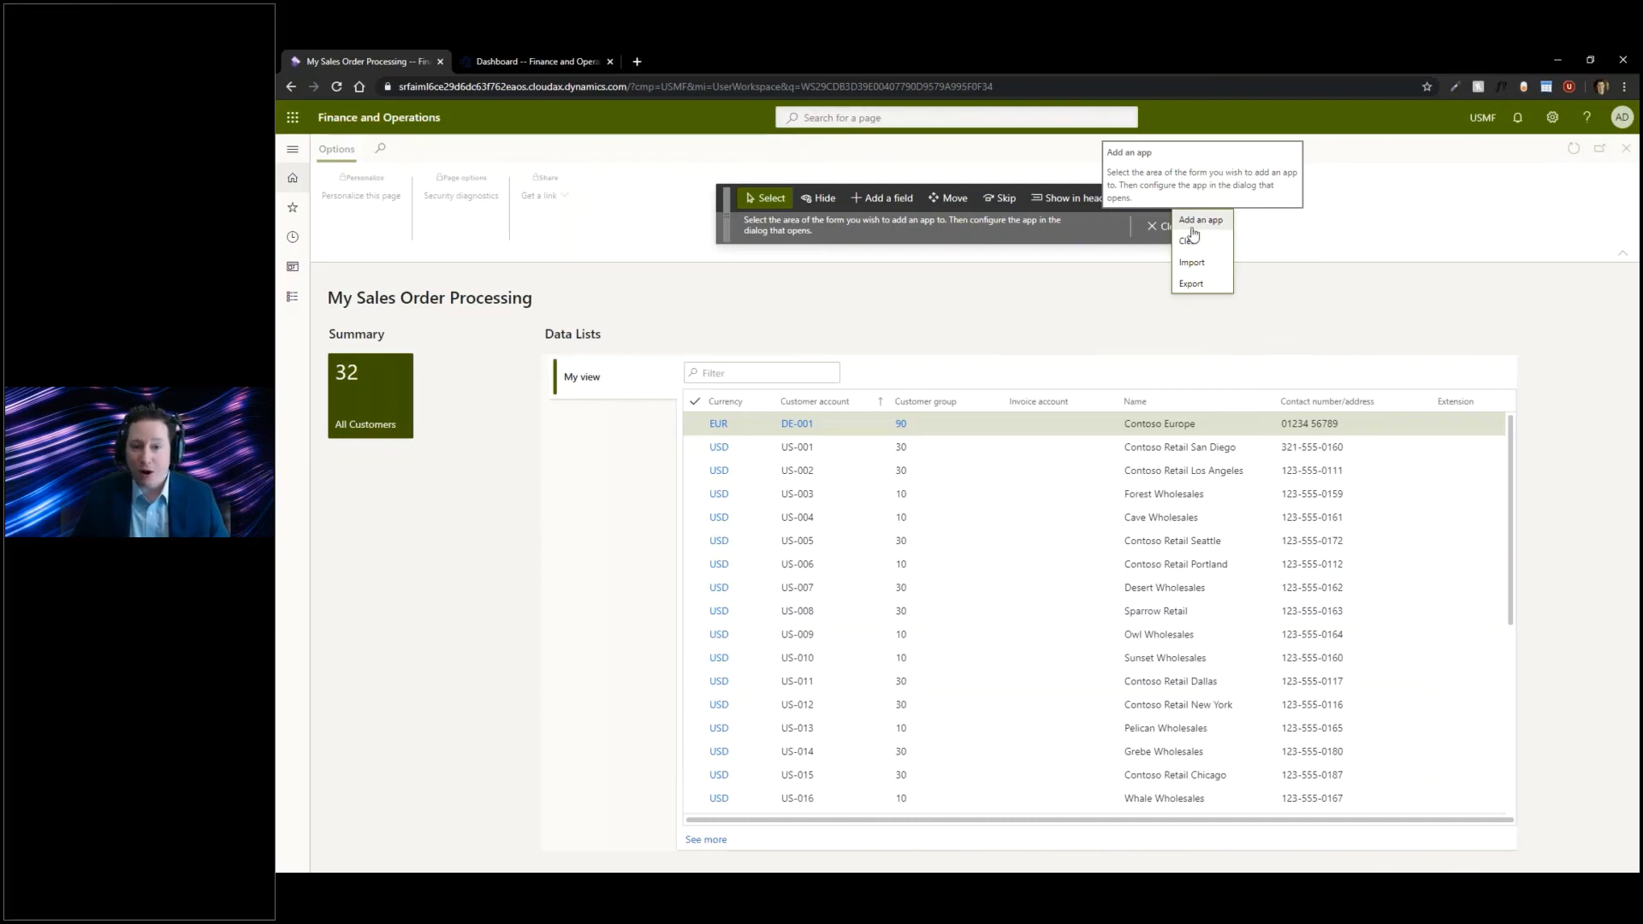
click(889, 199)
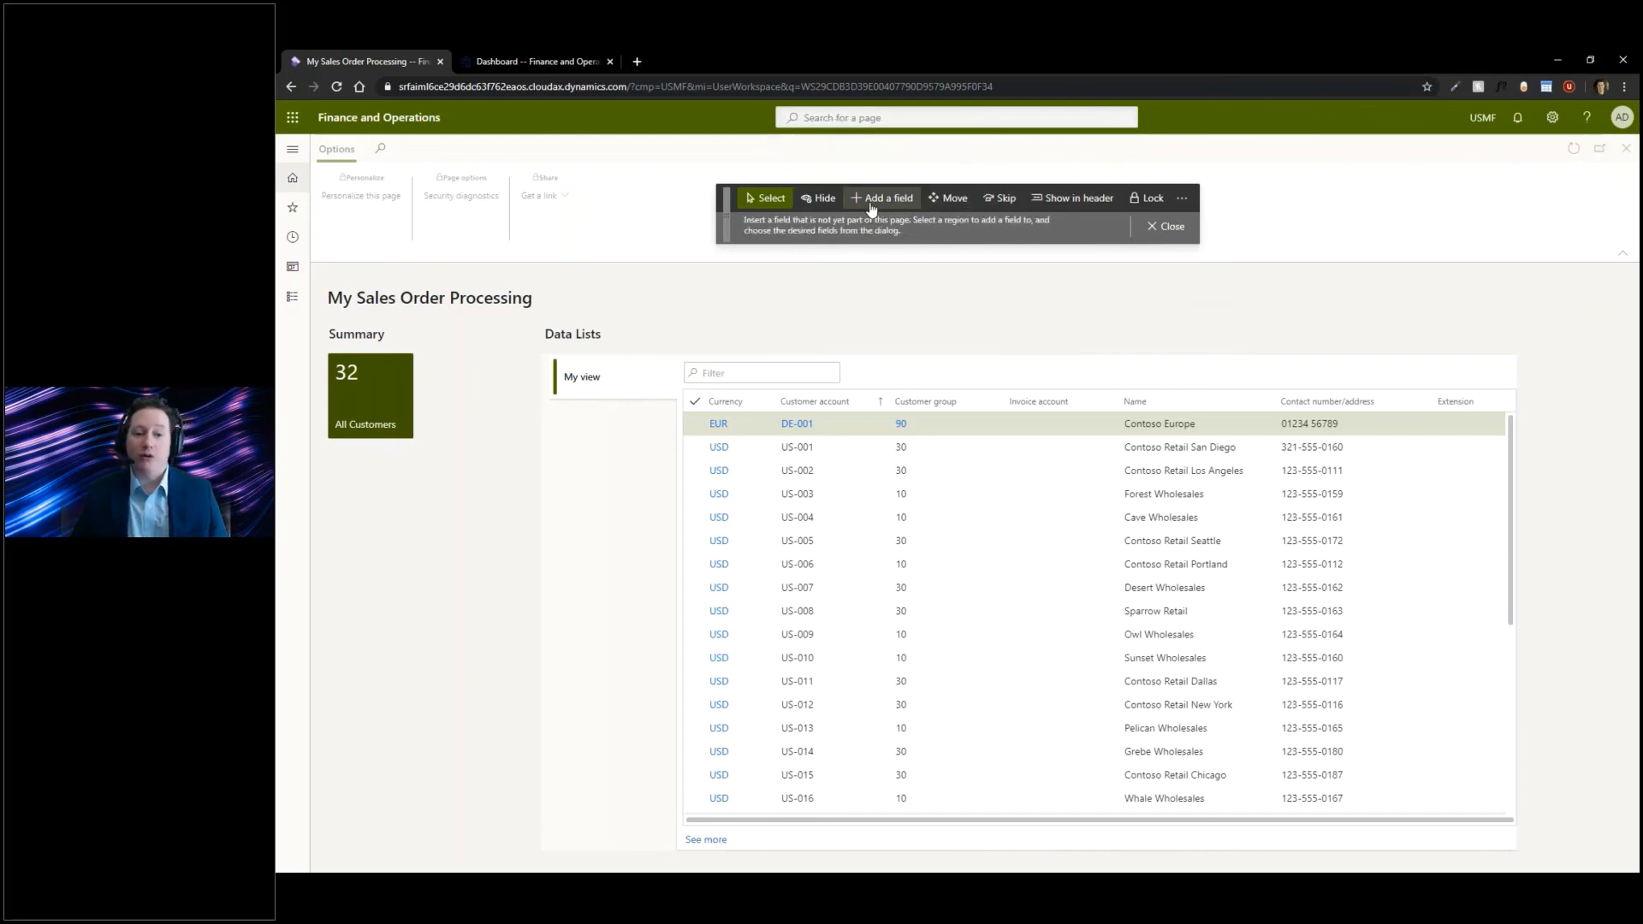
click(1164, 226)
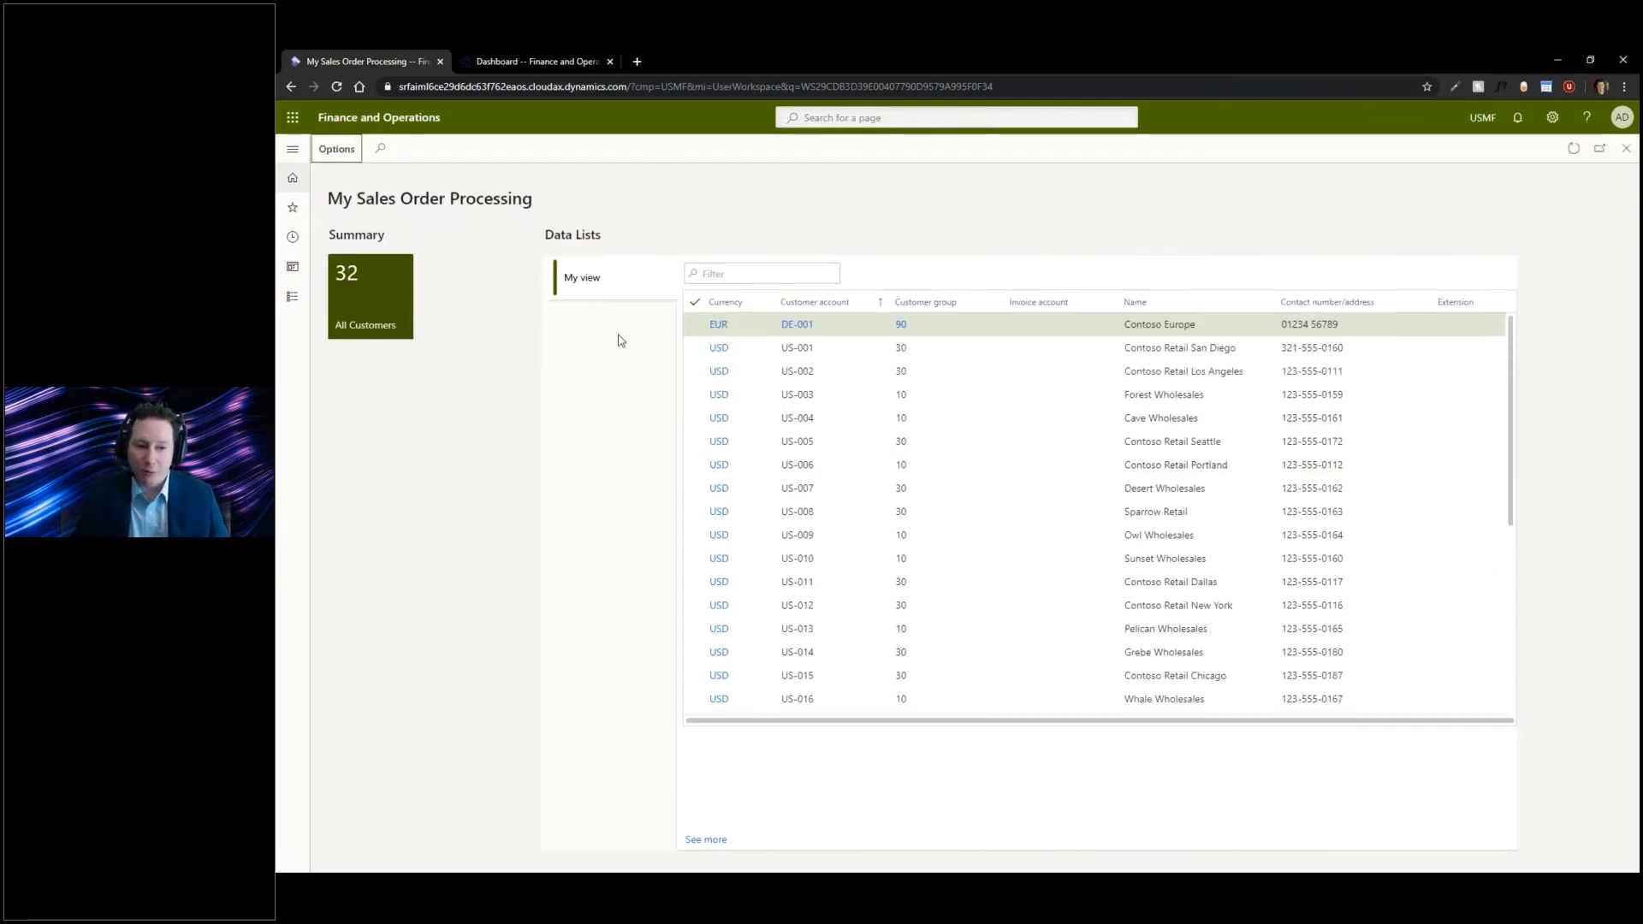
- Dismiss the page options and return to the dashboard showing the My Sales Order Processing tile
click(336, 150)
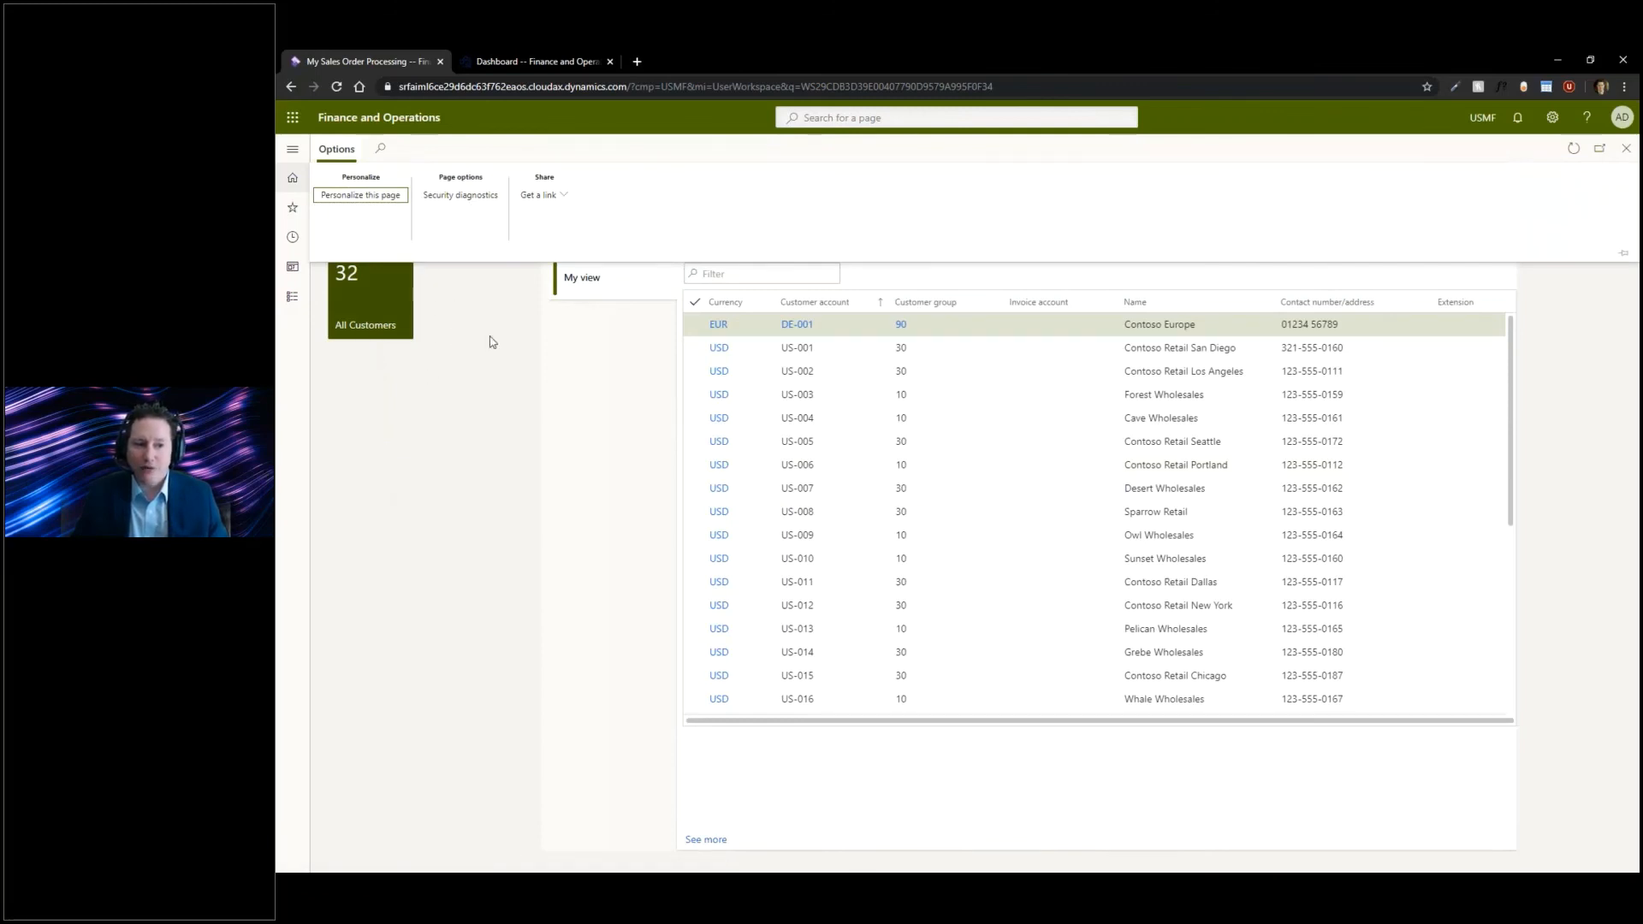
click(498, 384)
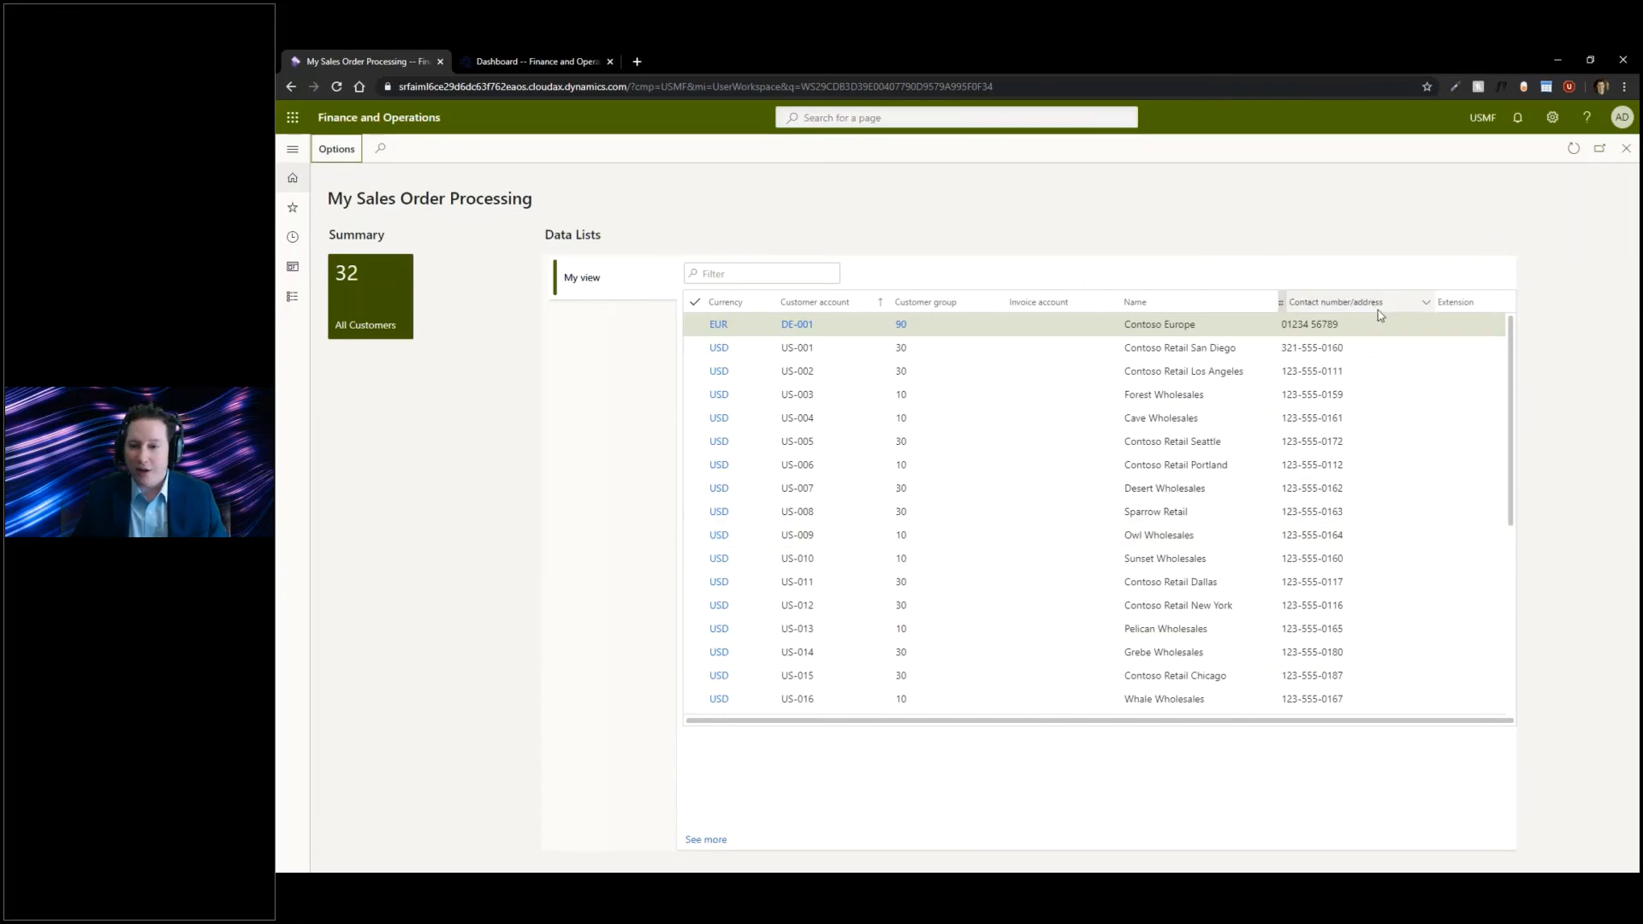
key(alt+Left)
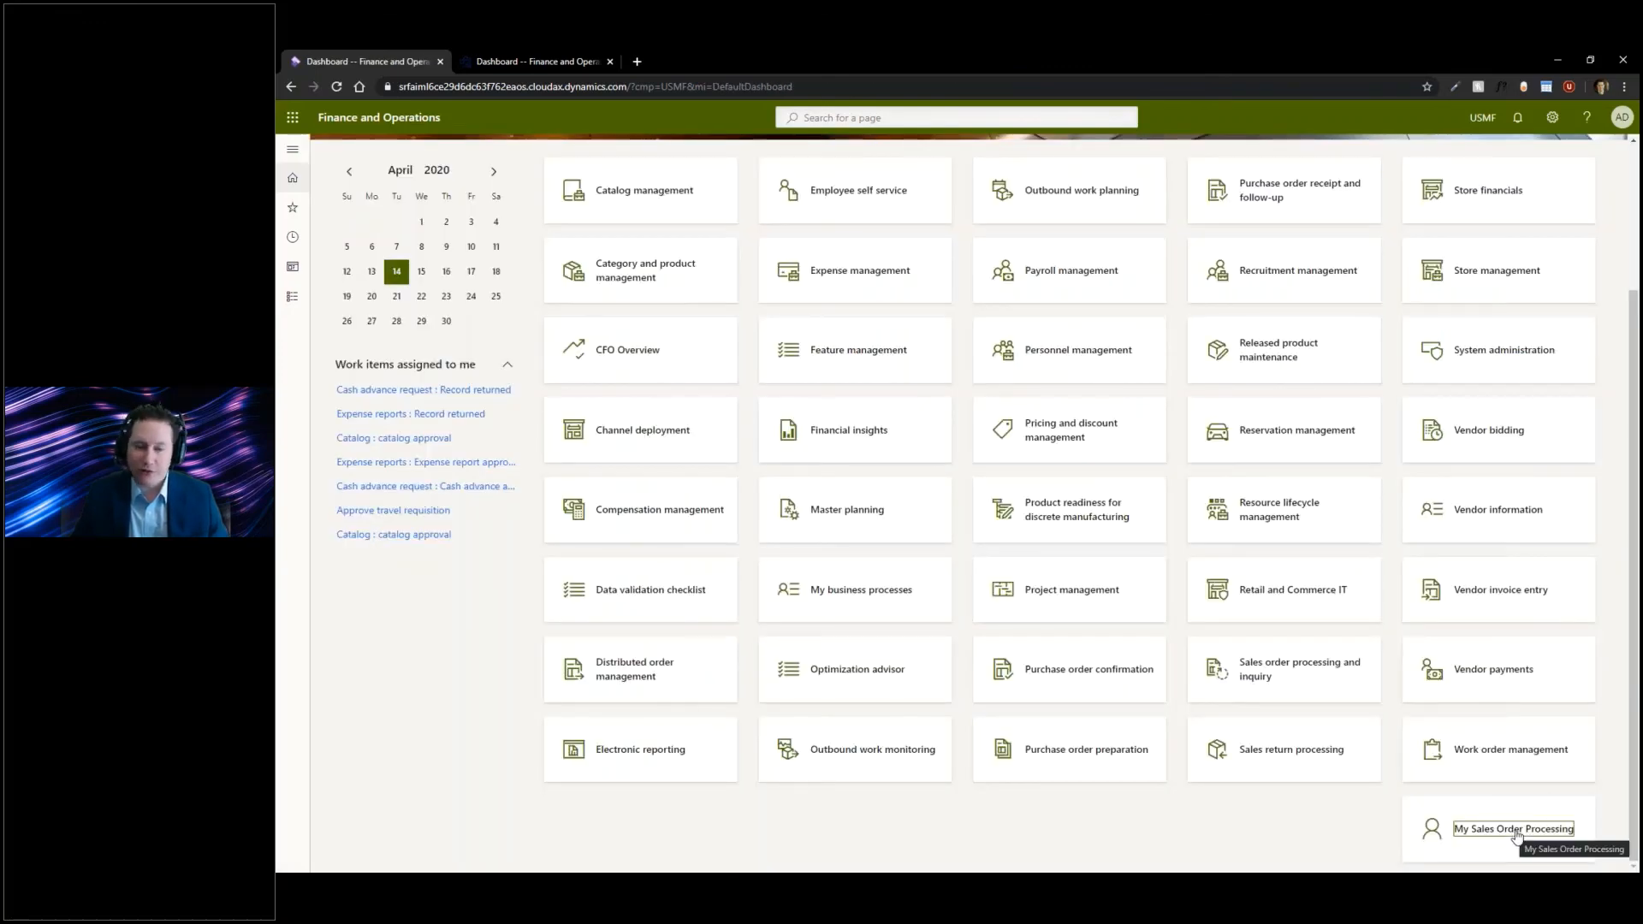